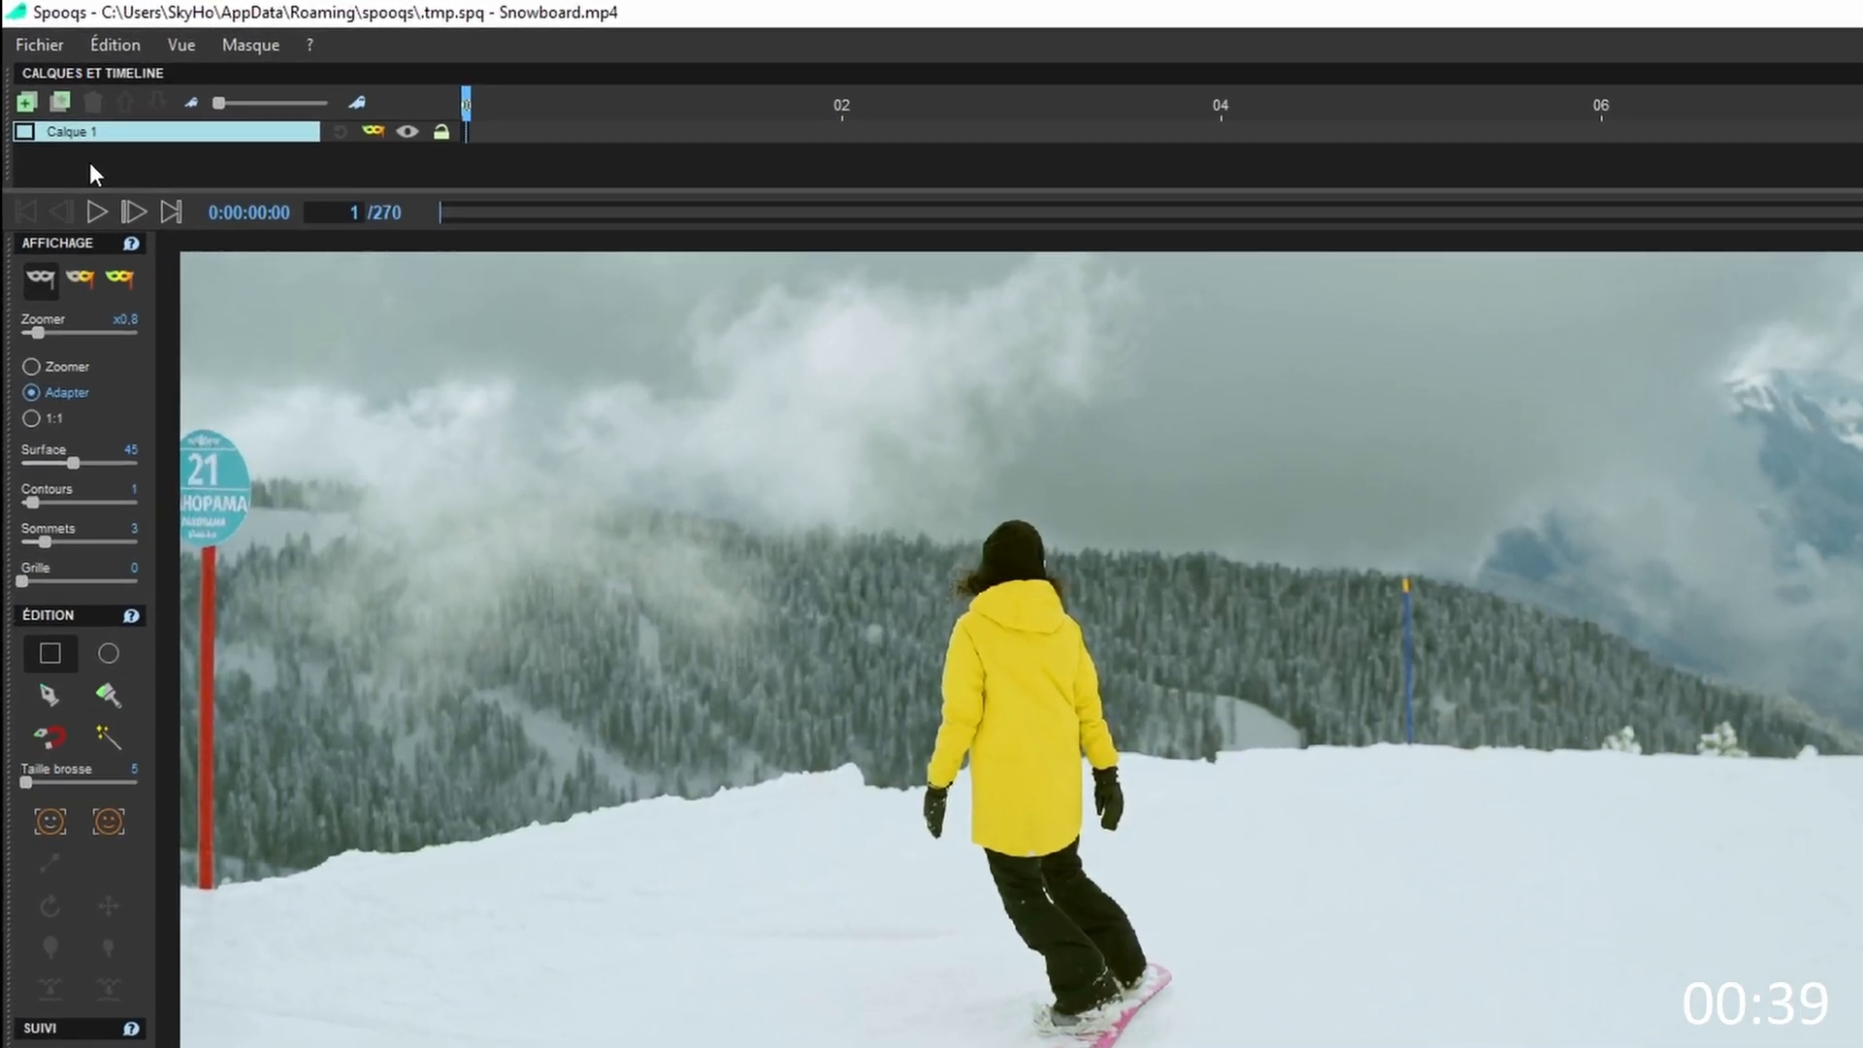
Add a second layer to the project and change the colour of layer Calque 1 to red
left_click(27, 102)
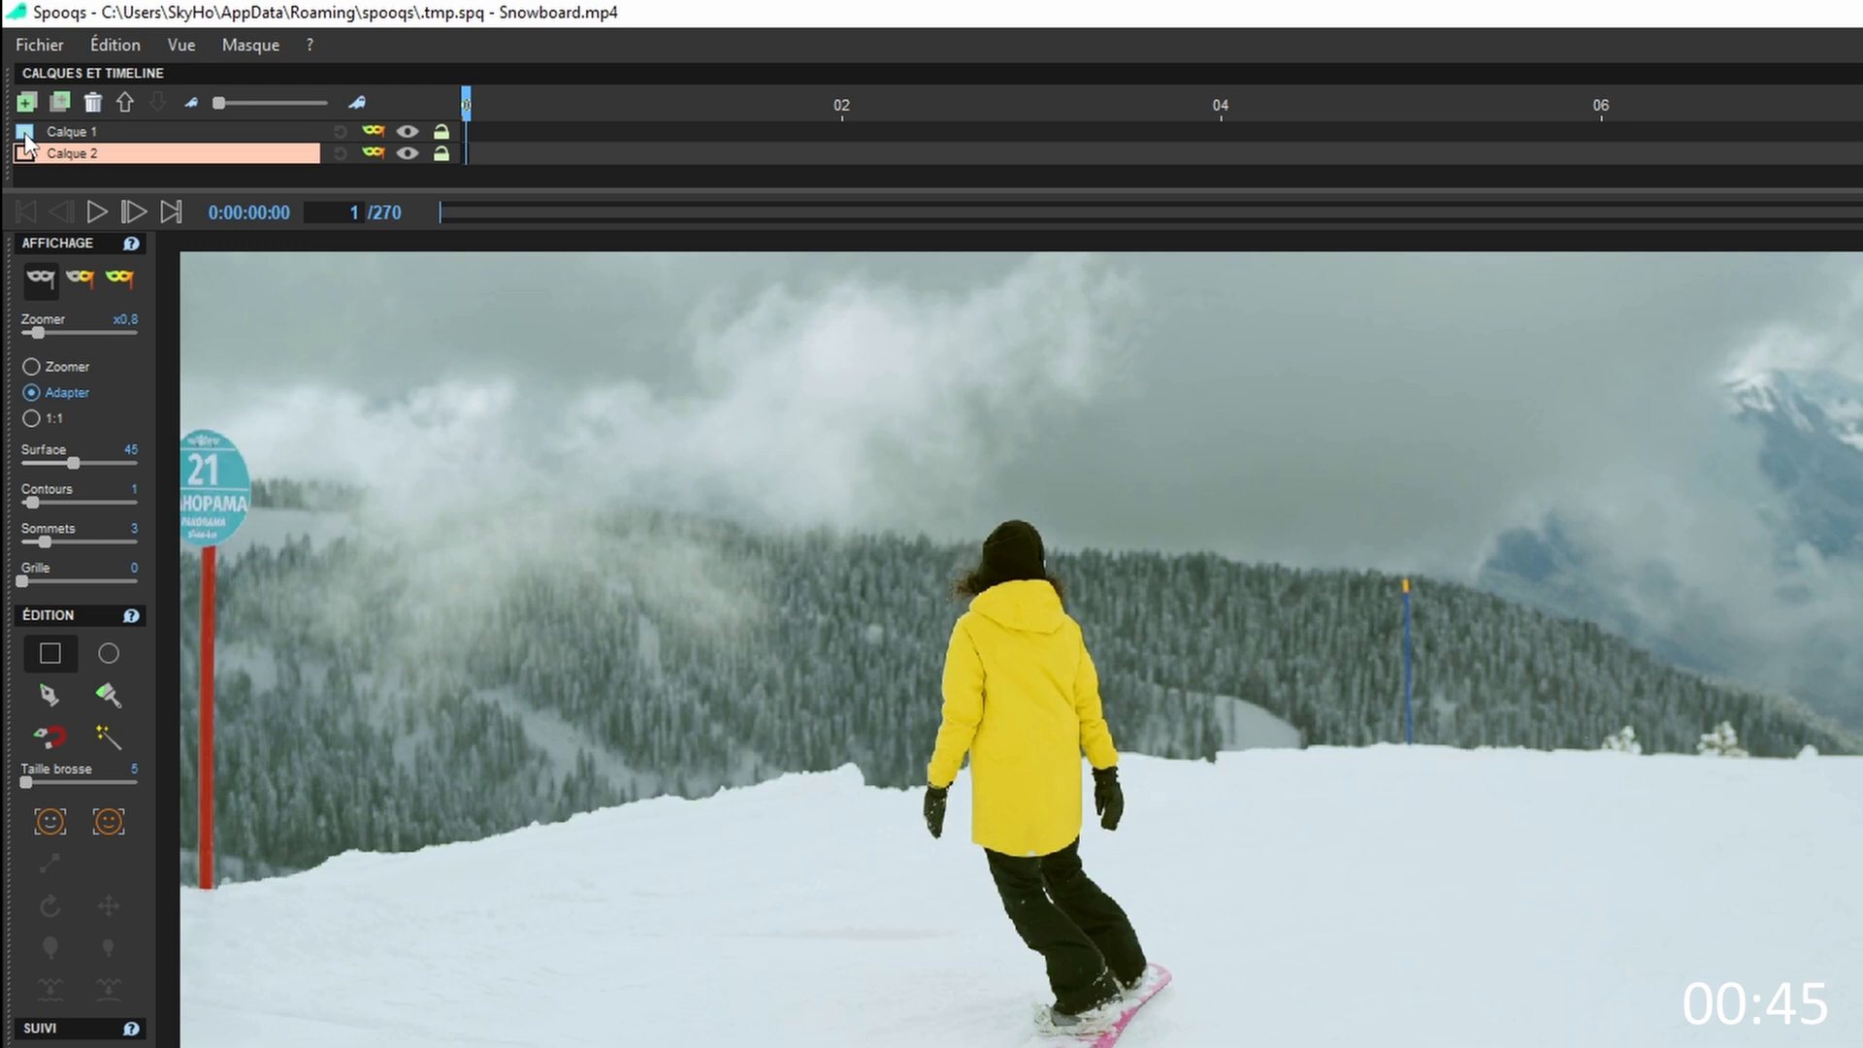
left_click(25, 132)
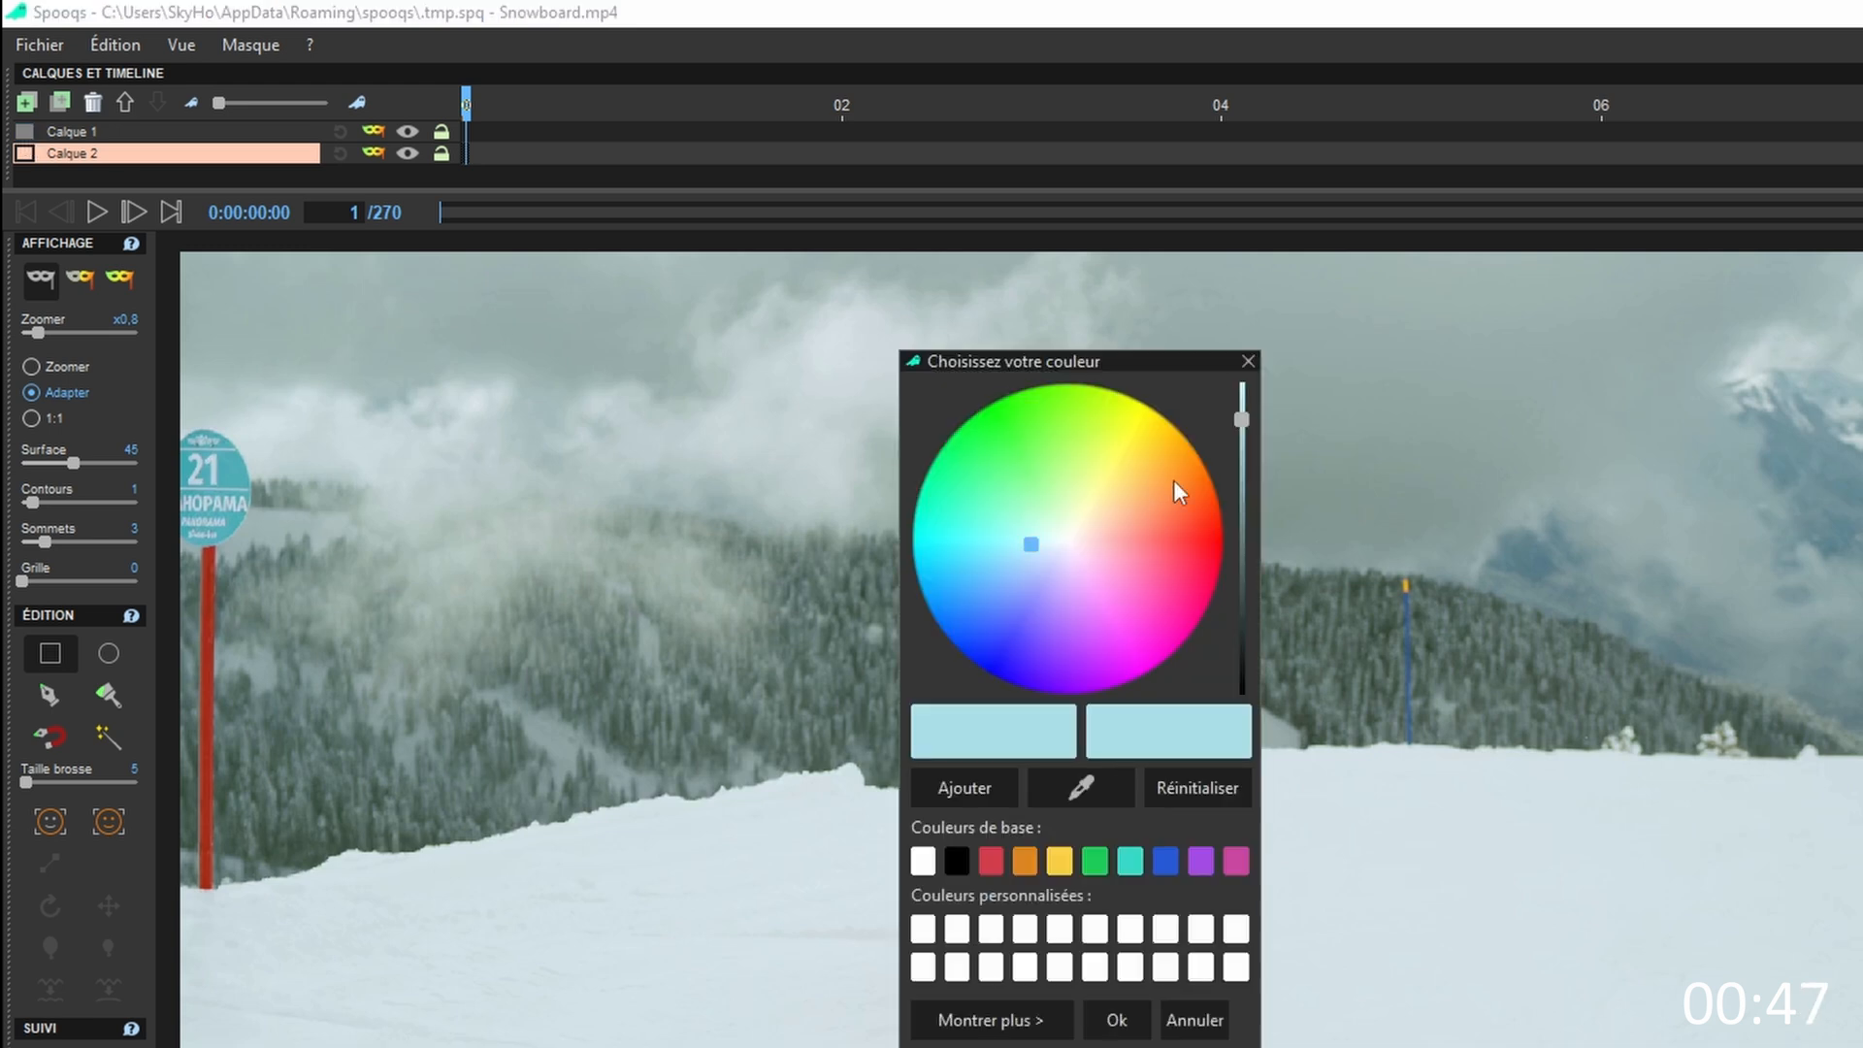
left_click_drag(1173, 479, 1220, 543)
left_click(1120, 1017)
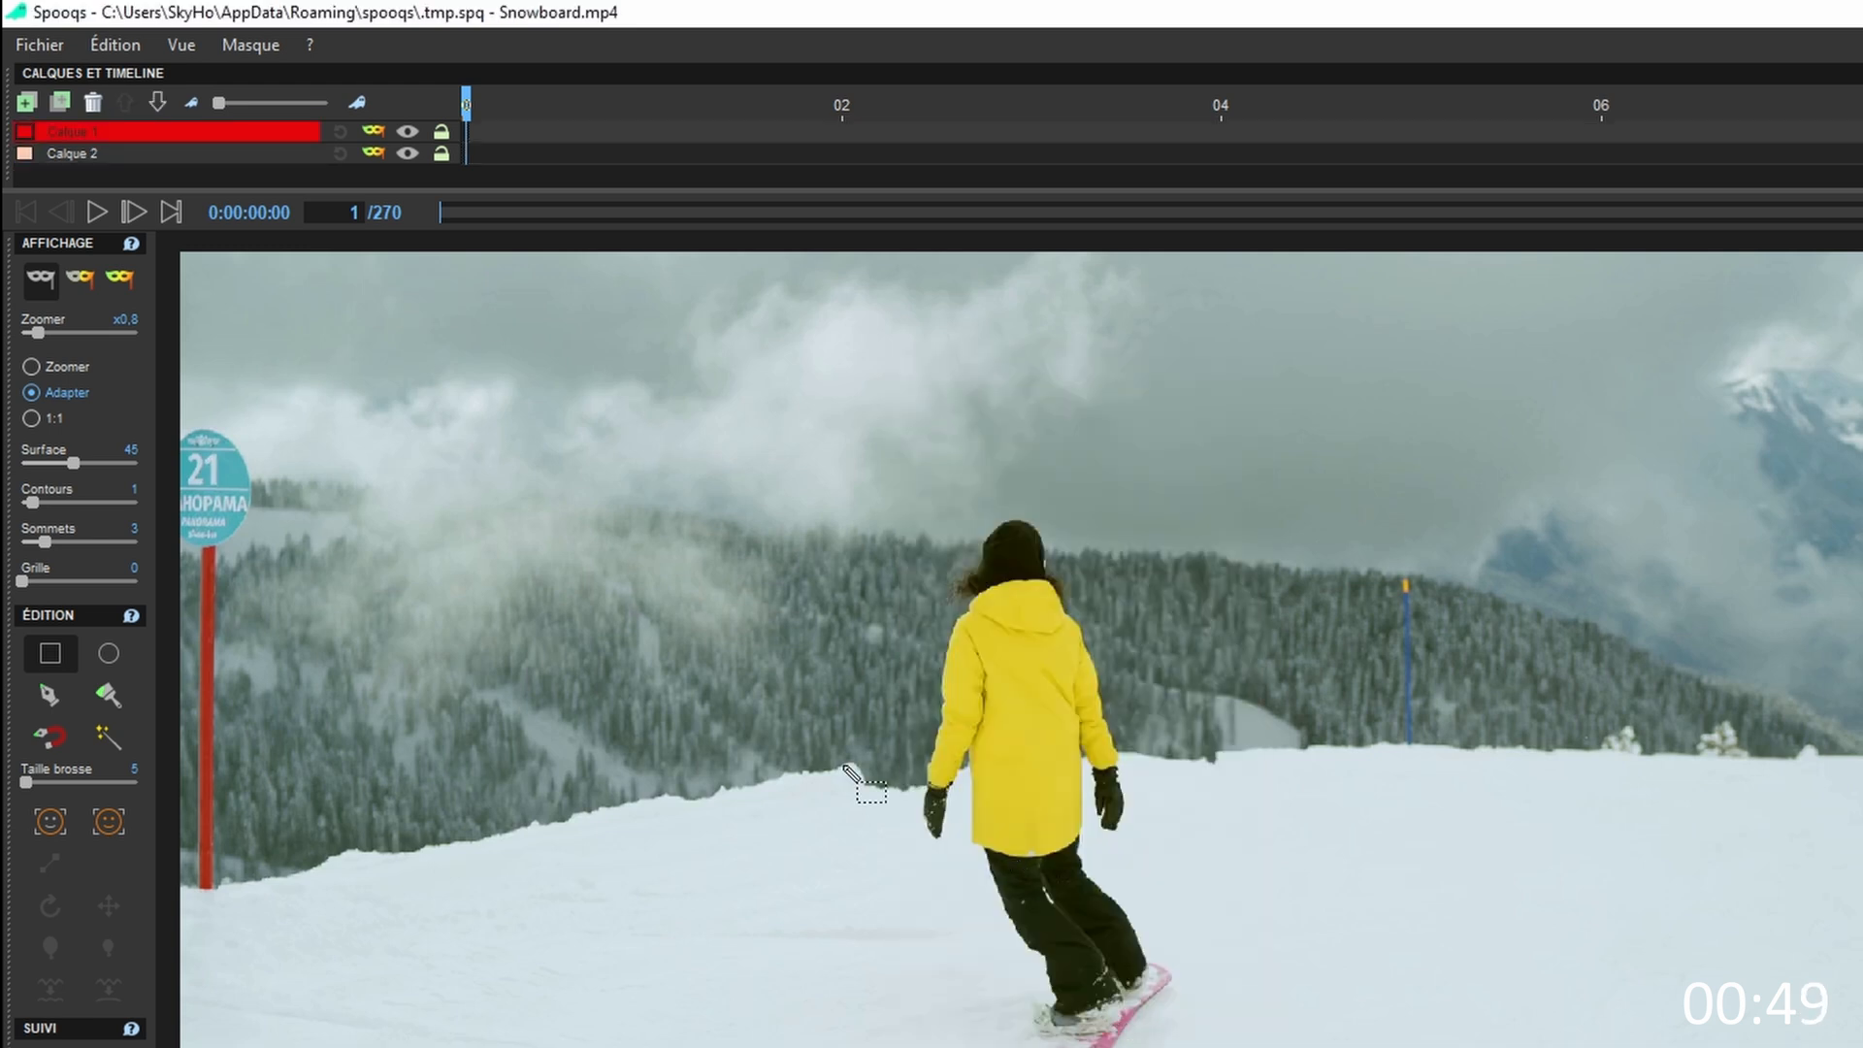
Change the colour of layer Calque 2 to bright green and make Calque 1 the active layer
left_click(24, 155)
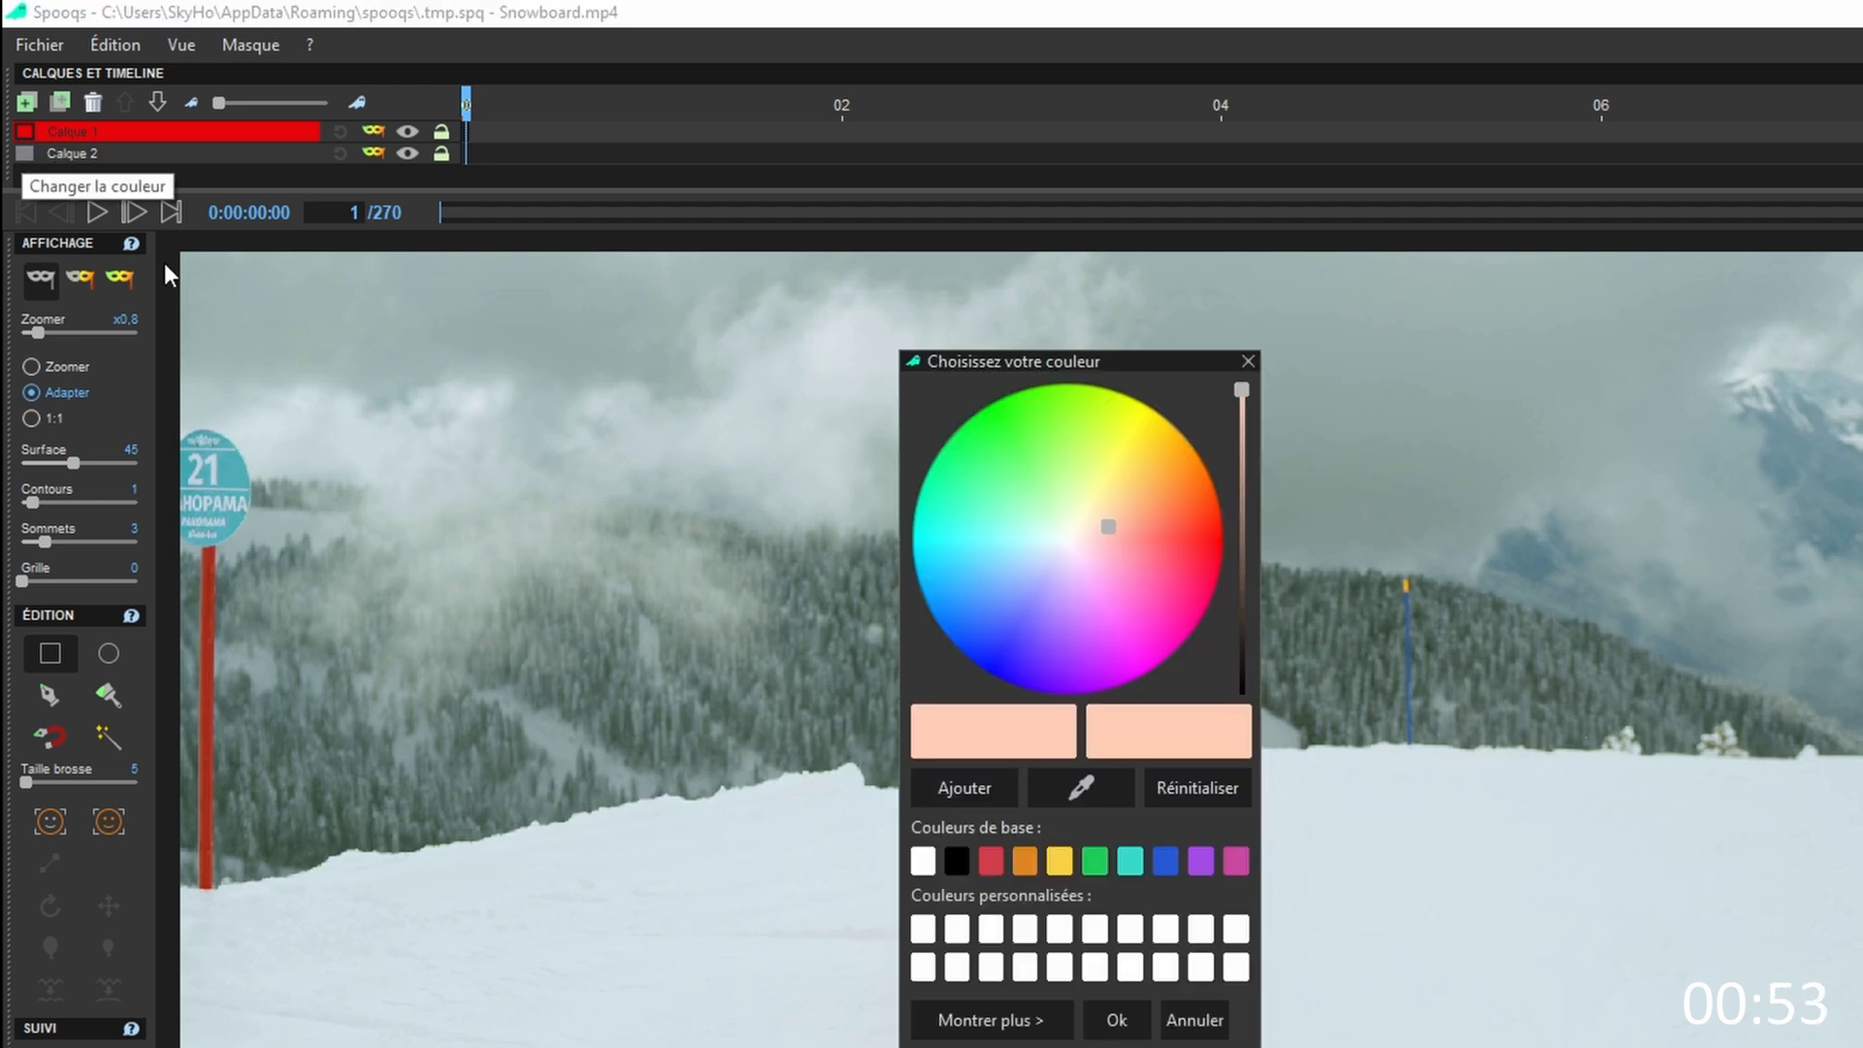
left_click_drag(1121, 514, 949, 405)
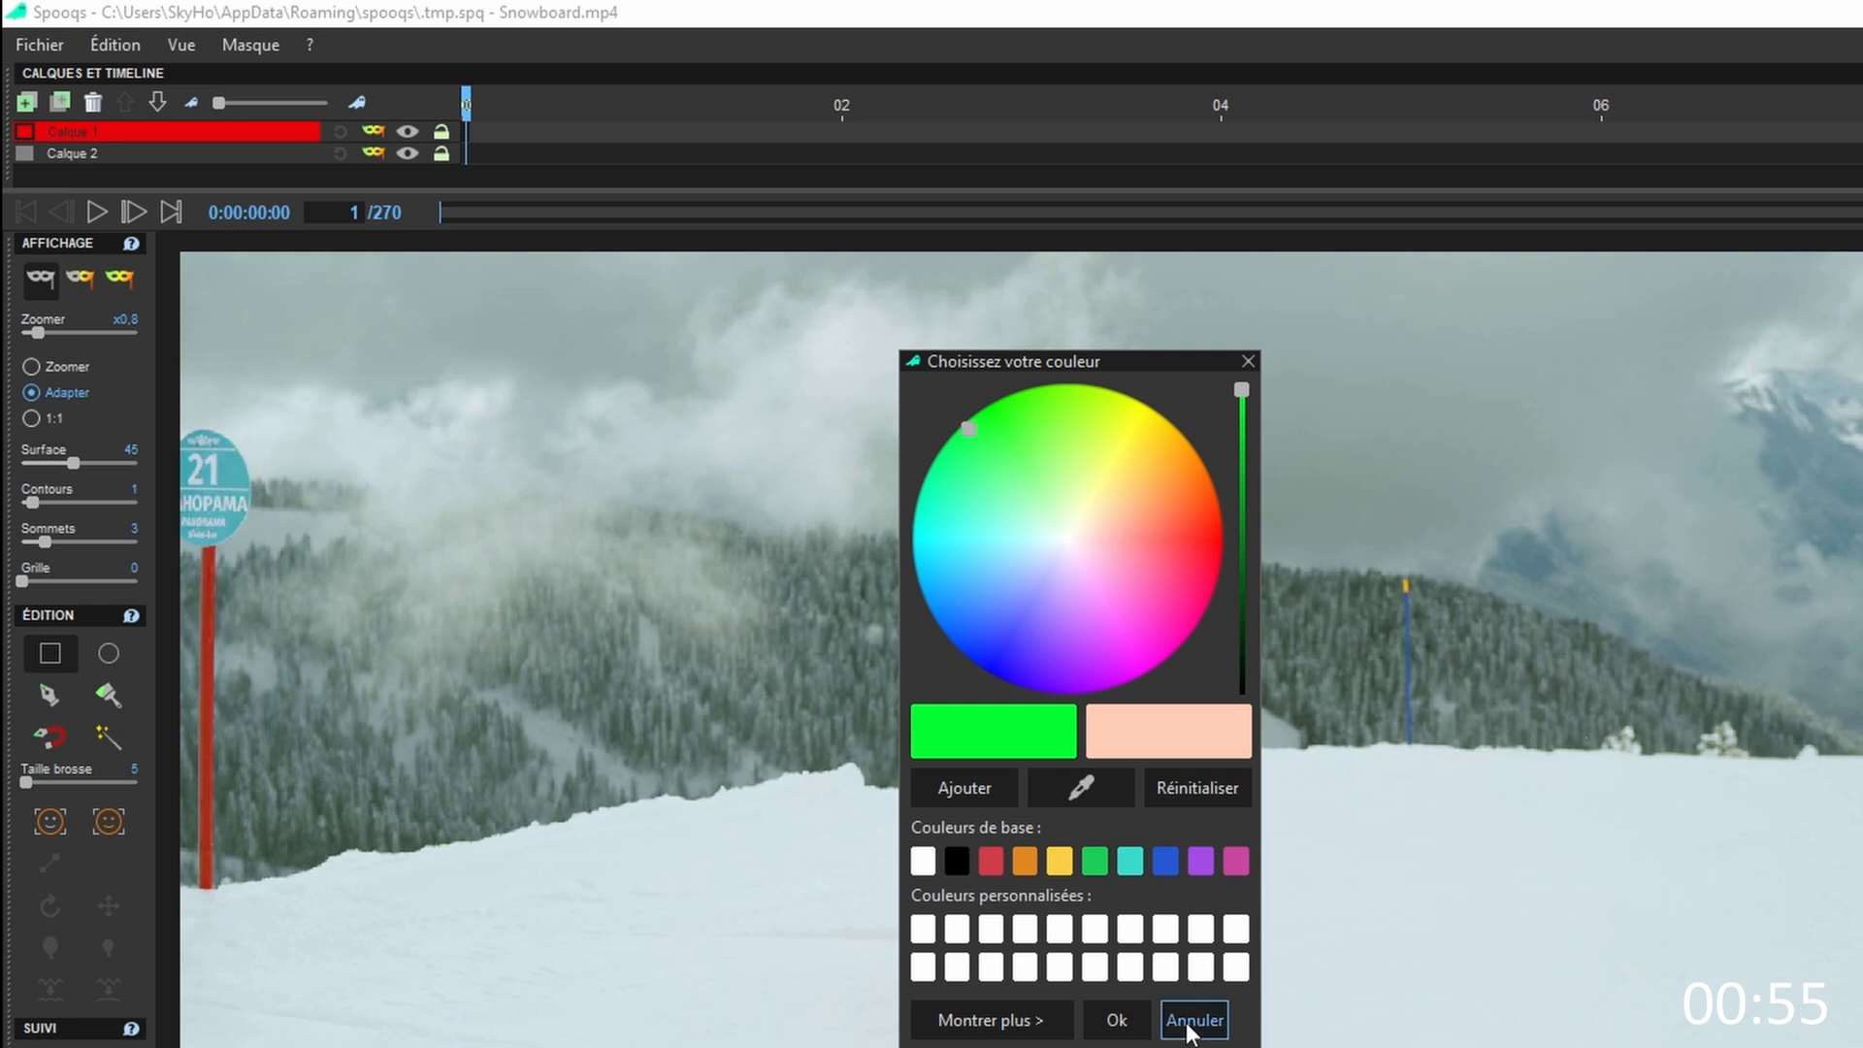
left_click(1117, 1020)
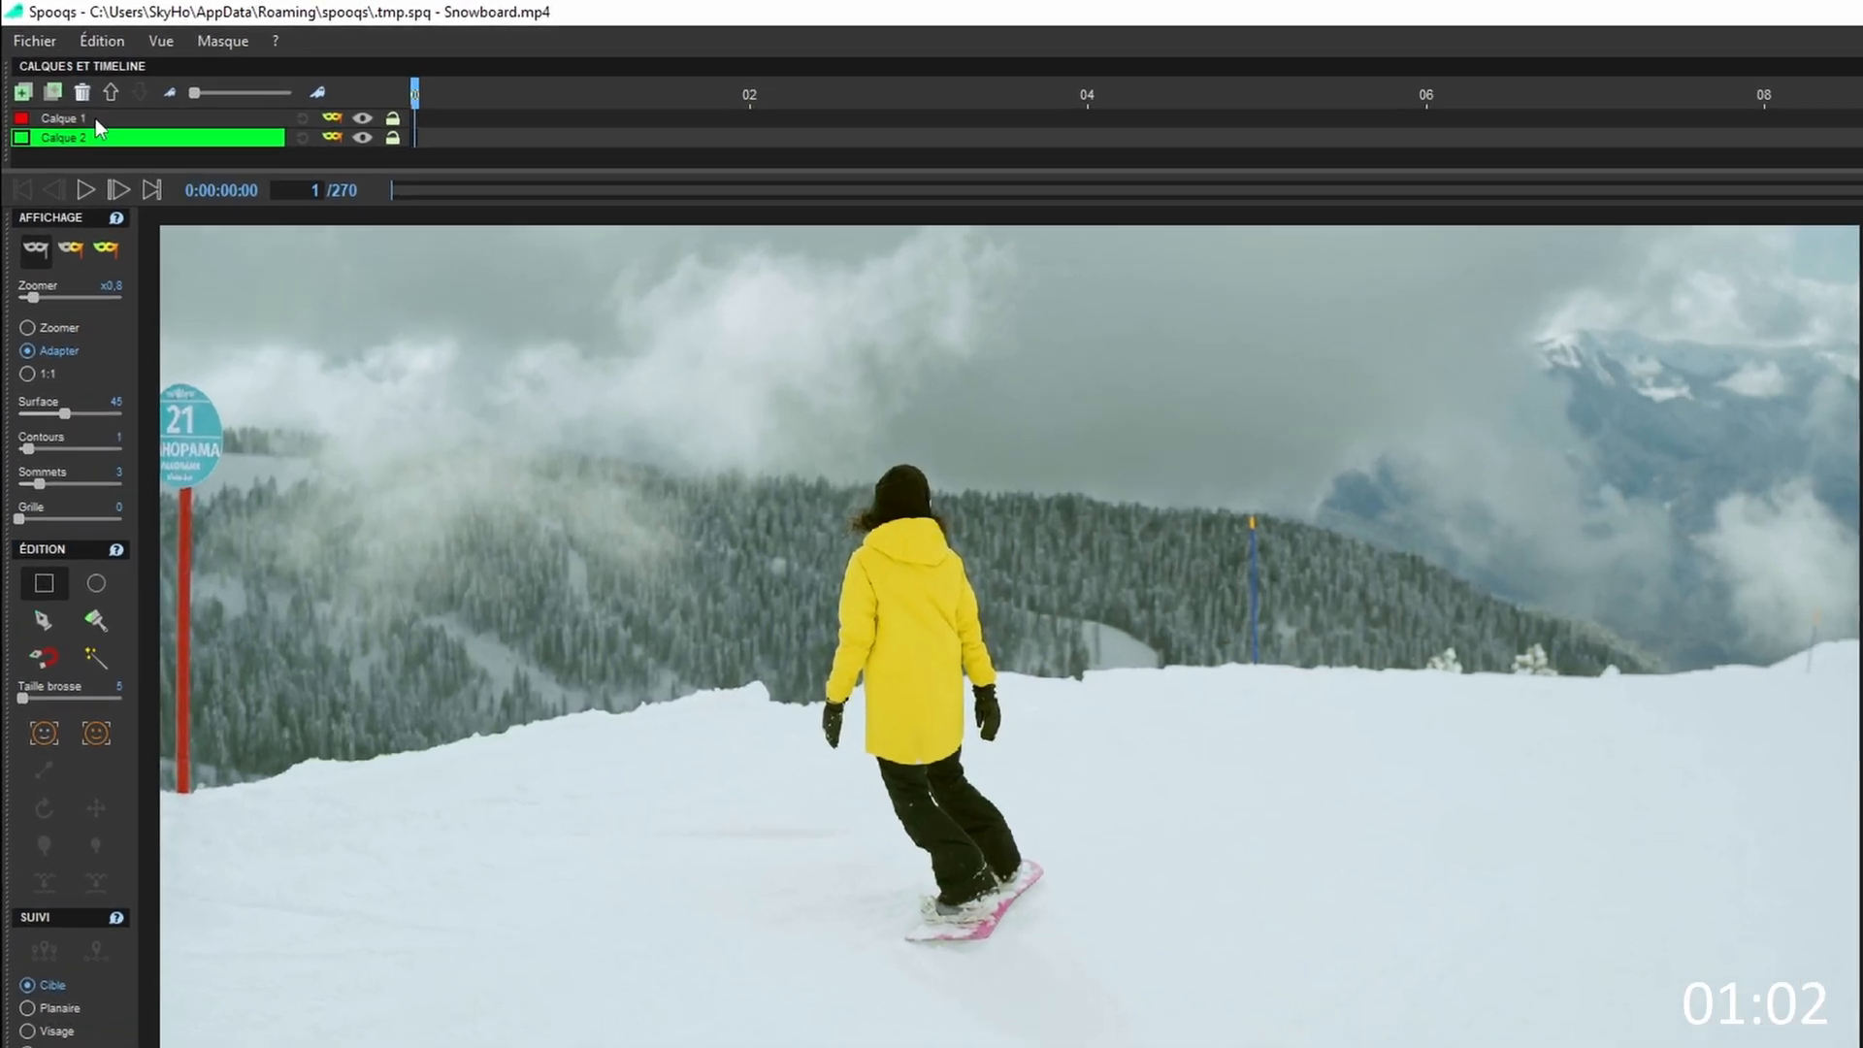
left_click(72, 97)
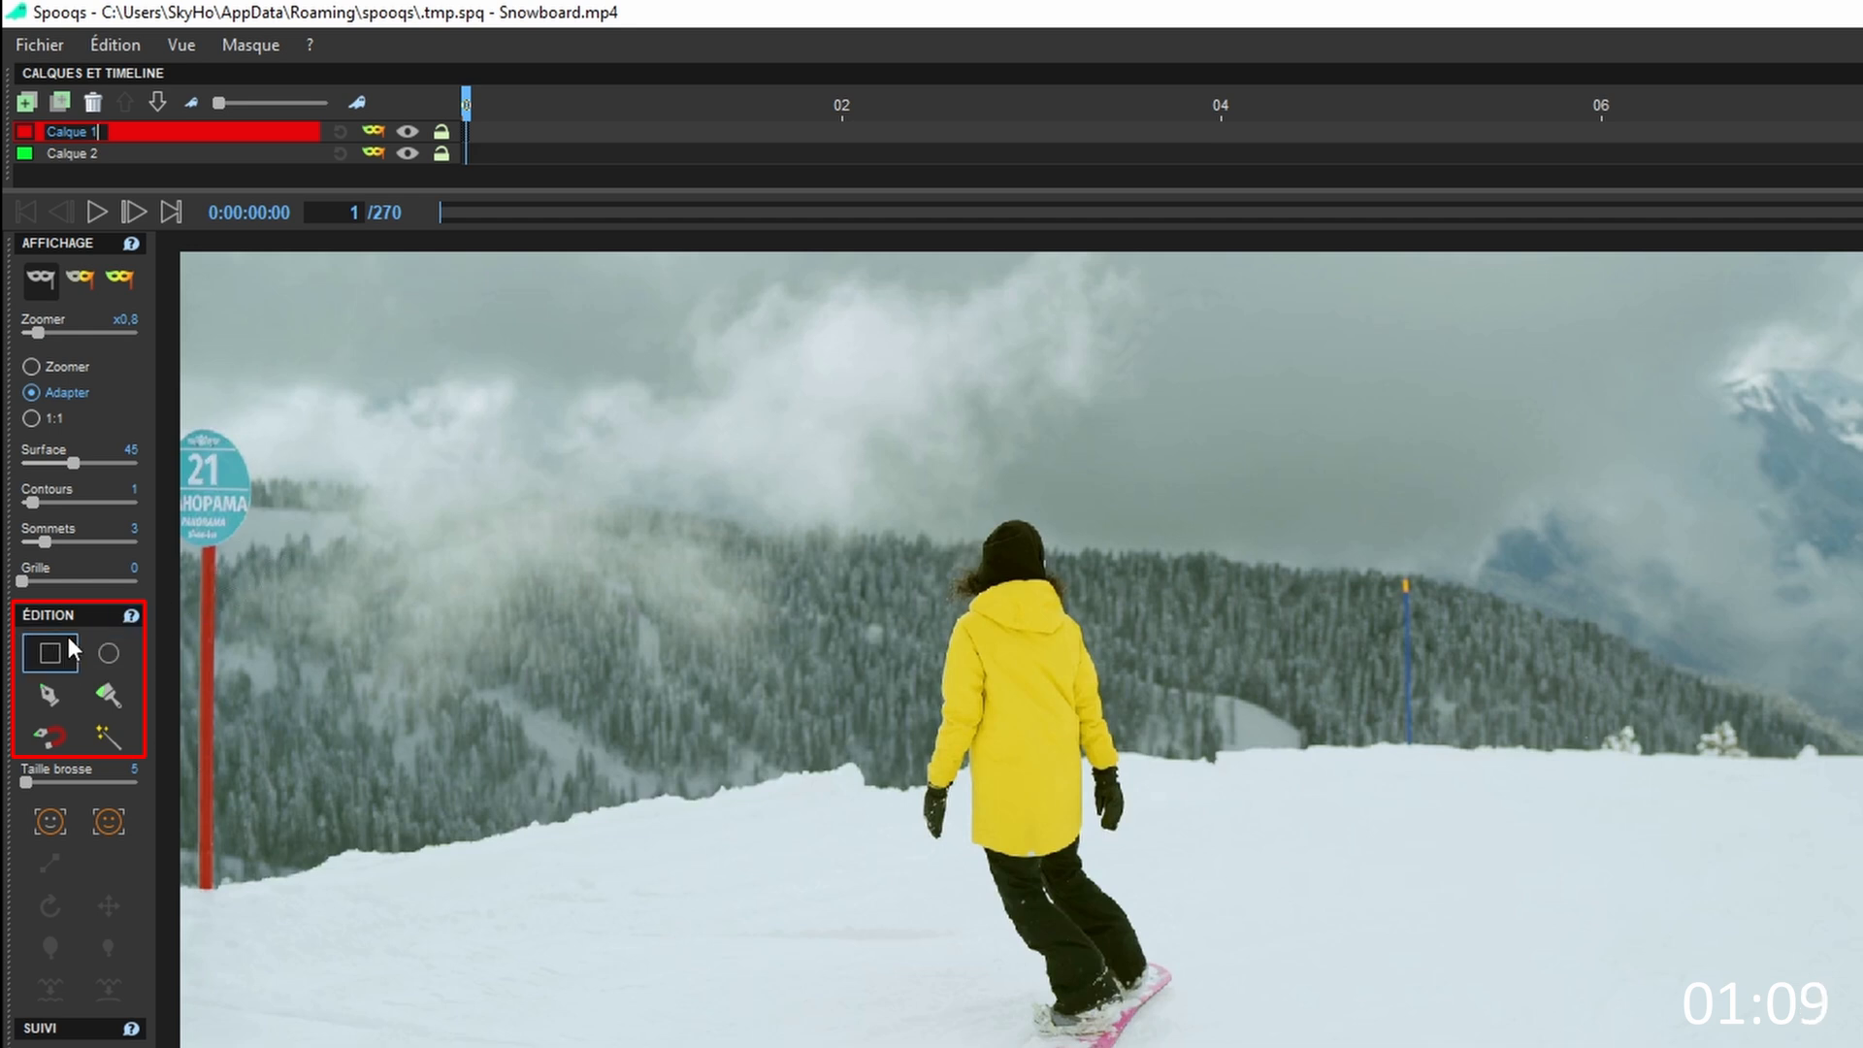
Draw a rectangular mask around the snowboarder on Calque 1 and delete it
left_click(55, 660)
left_click_drag(867, 491, 1259, 1047)
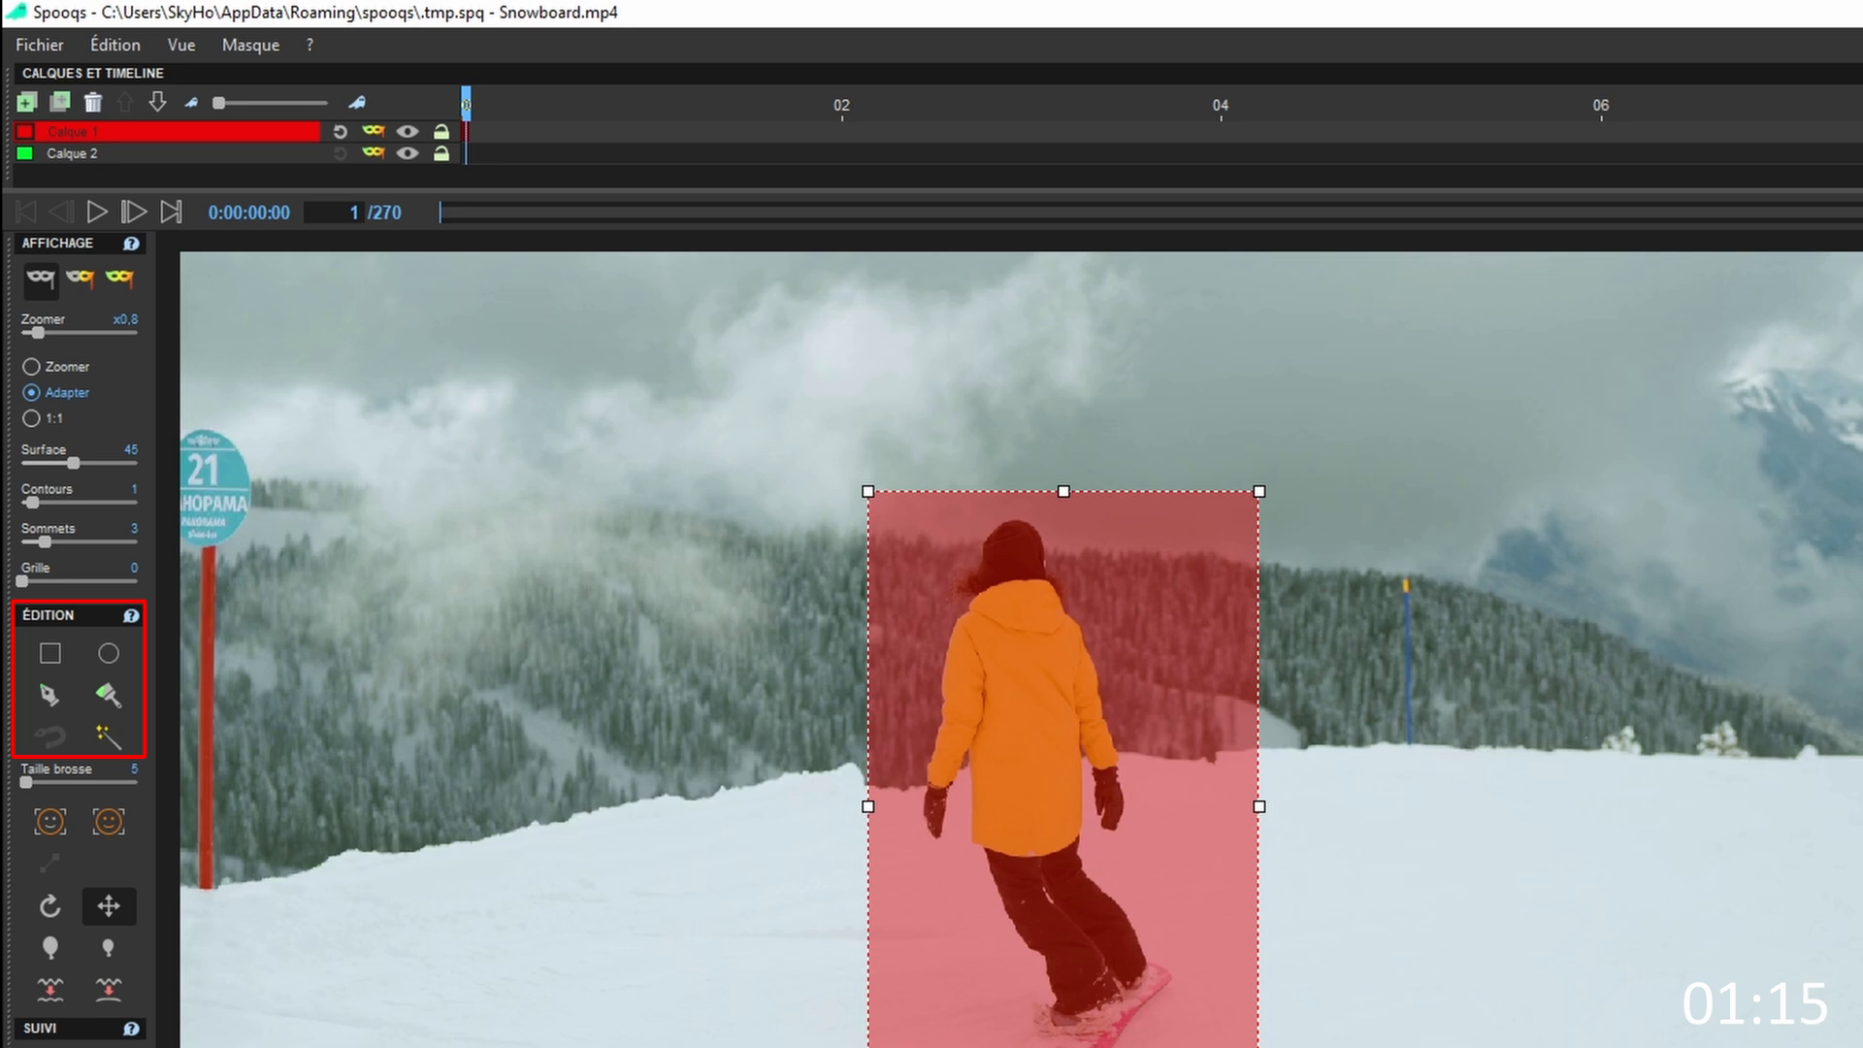
key("Delete")
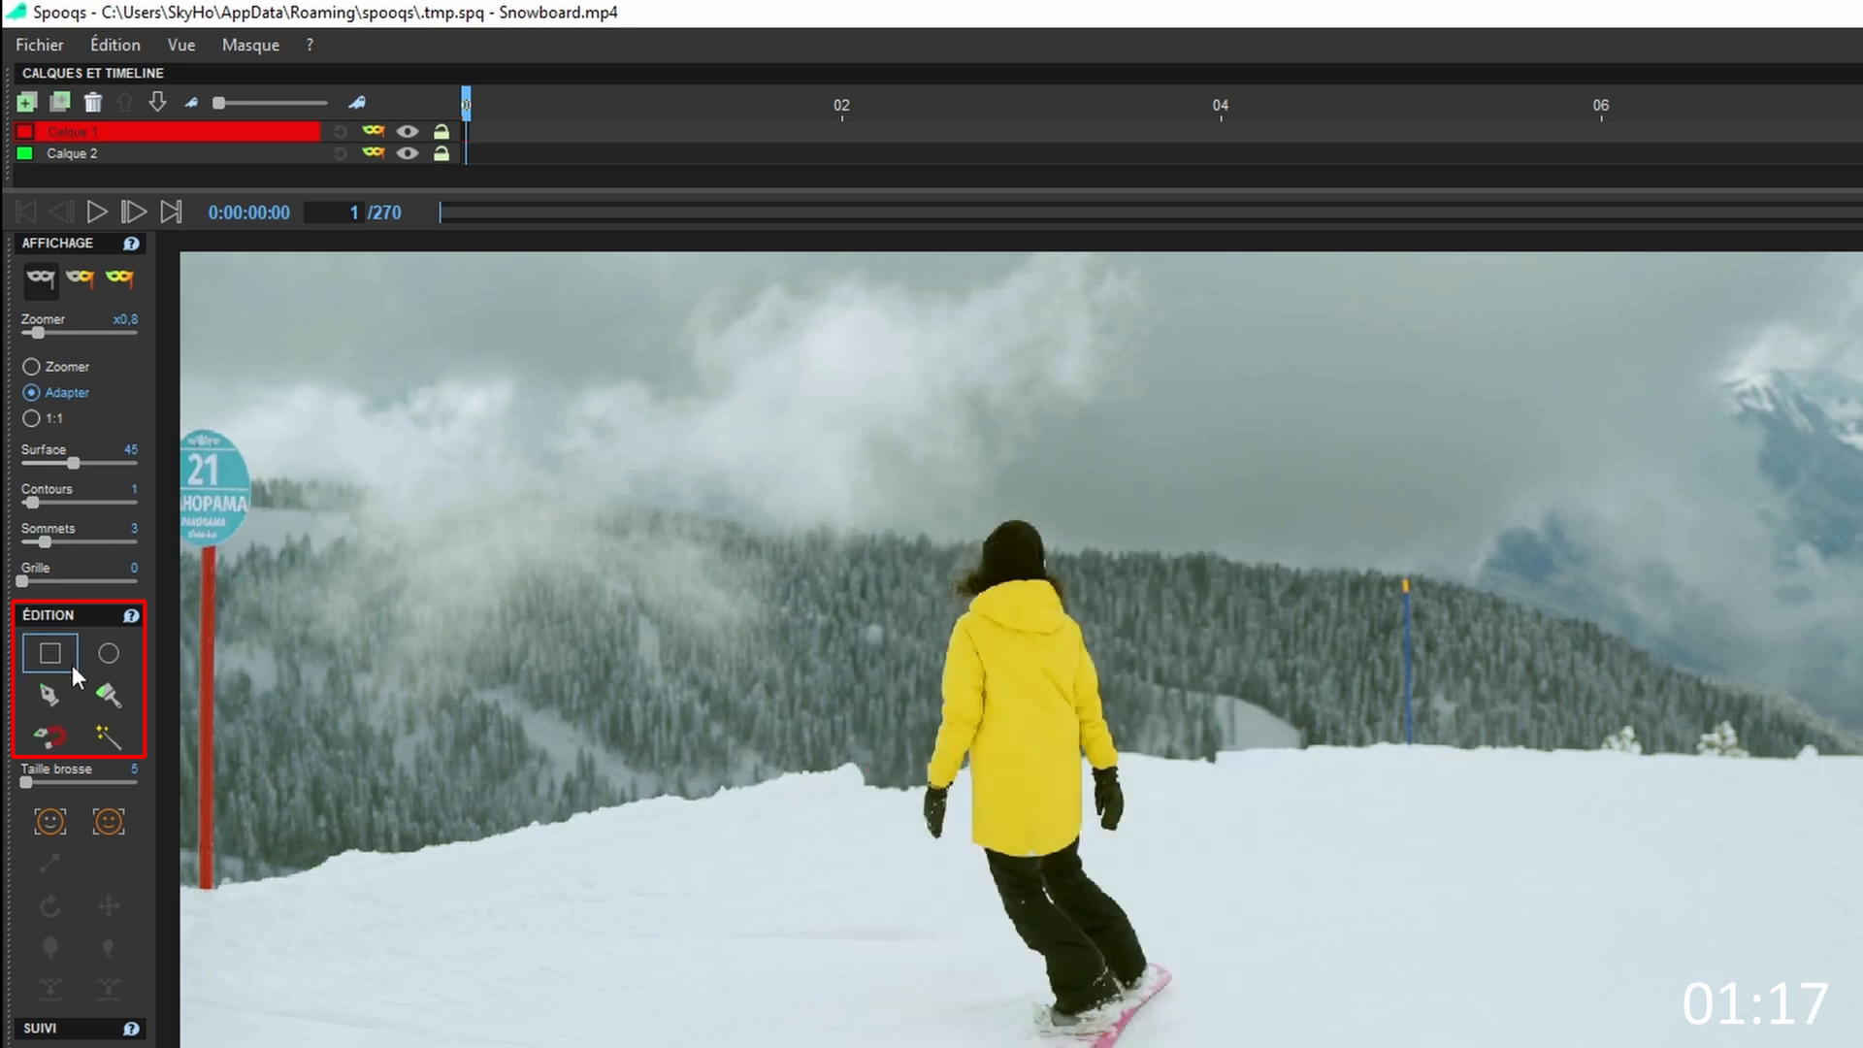
Draw another large mask around the snowboarder, try moving and reshaping it, and delete it
left_click_drag(802, 426, 1341, 1047)
mouse_move(1182, 796)
left_mouse_down()
mouse_move(1157, 814)
mouse_move(1186, 797)
mouse_move(1198, 815)
left_mouse_up()
left_click_drag(1347, 1046, 885, 632)
left_click_drag(890, 557, 852, 705)
key("Delete")
Trace a closed polygon mask around the snowboarder's yellow coat with the pen tool, following the sleeves, hem and hood
left_click(42, 693)
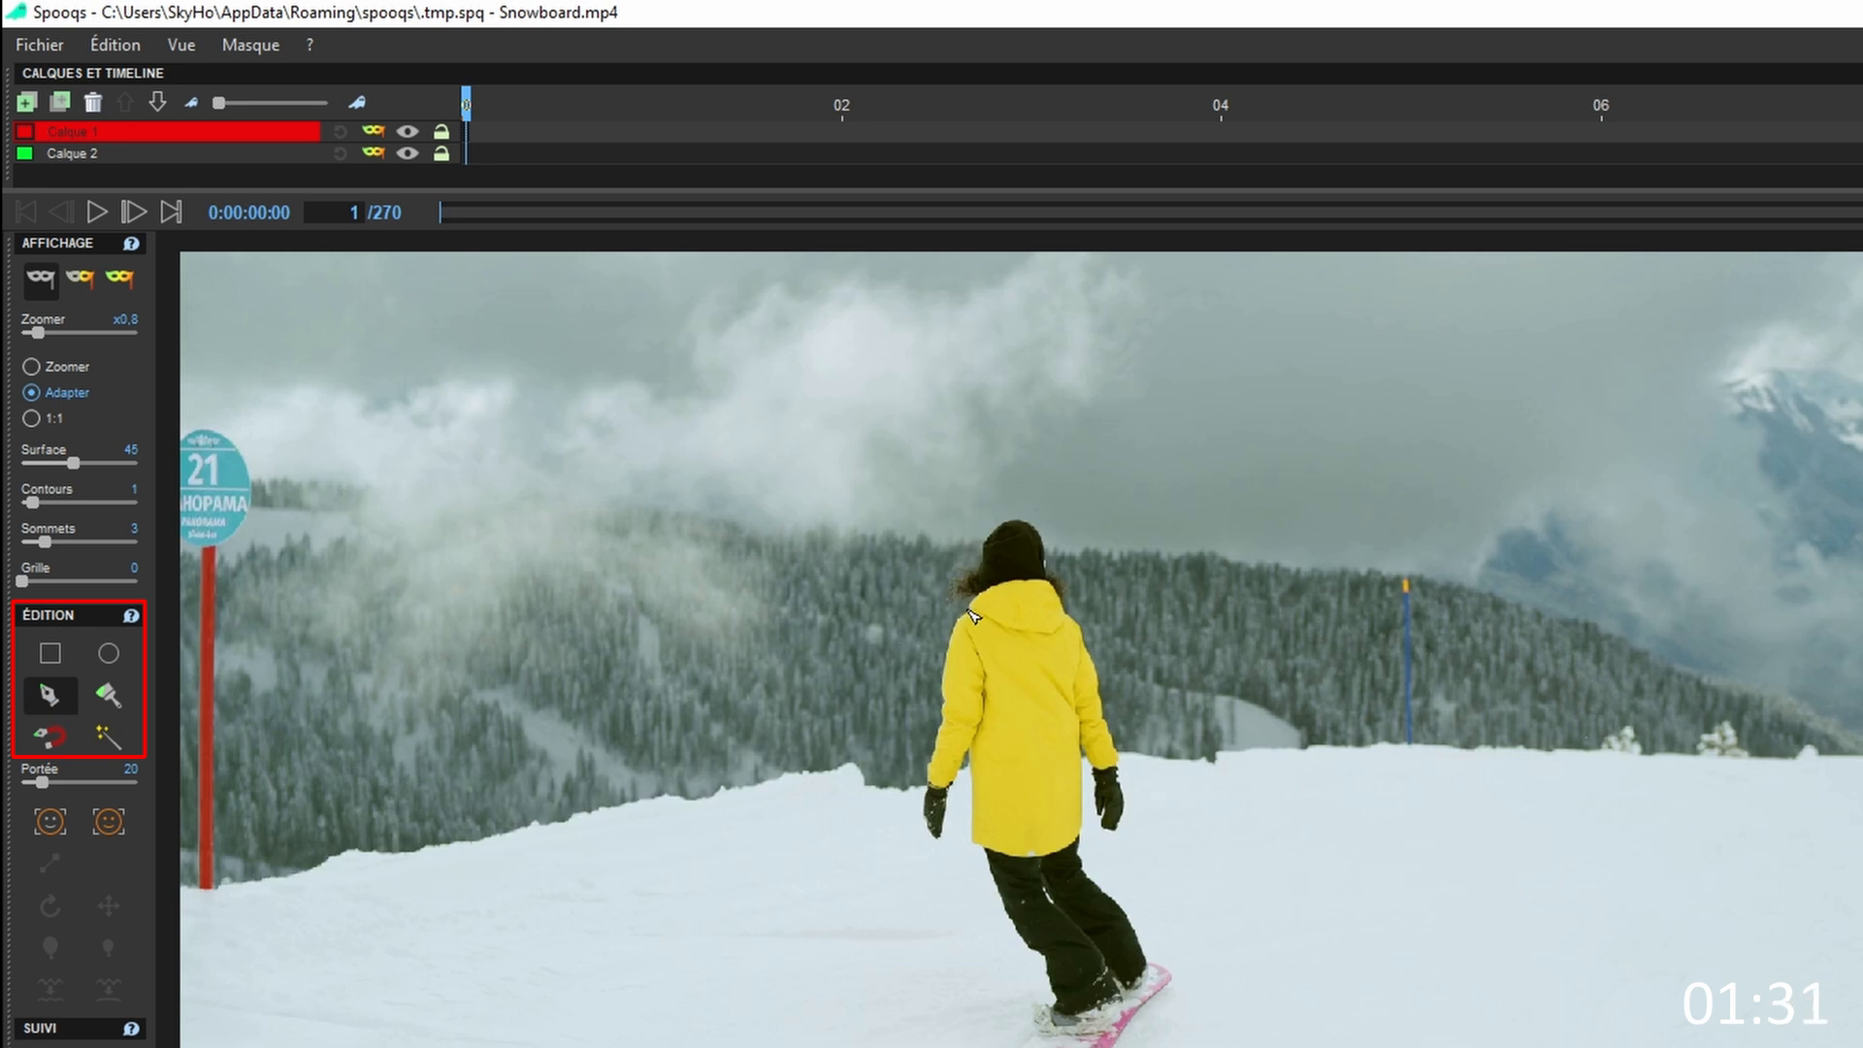
left_click(945, 674)
left_click(937, 747)
left_click(946, 784)
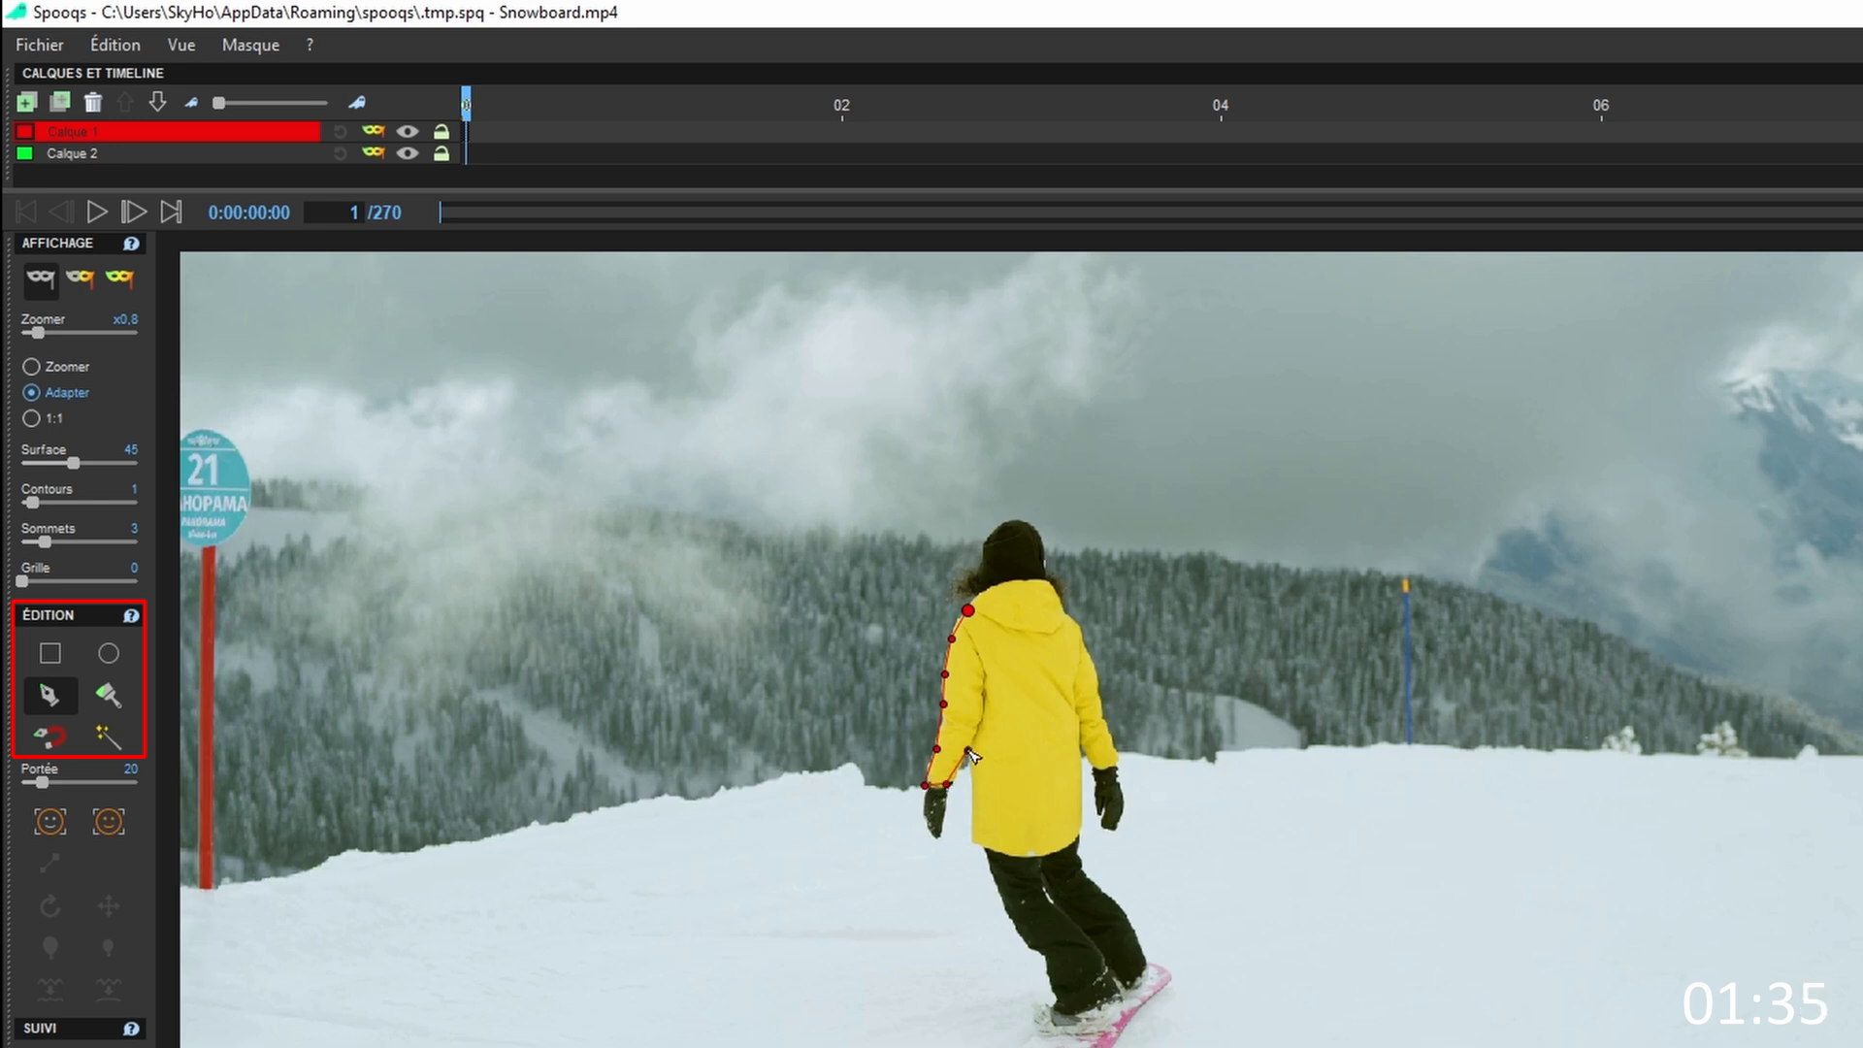
left_click(967, 802)
left_click(982, 848)
left_click(1079, 745)
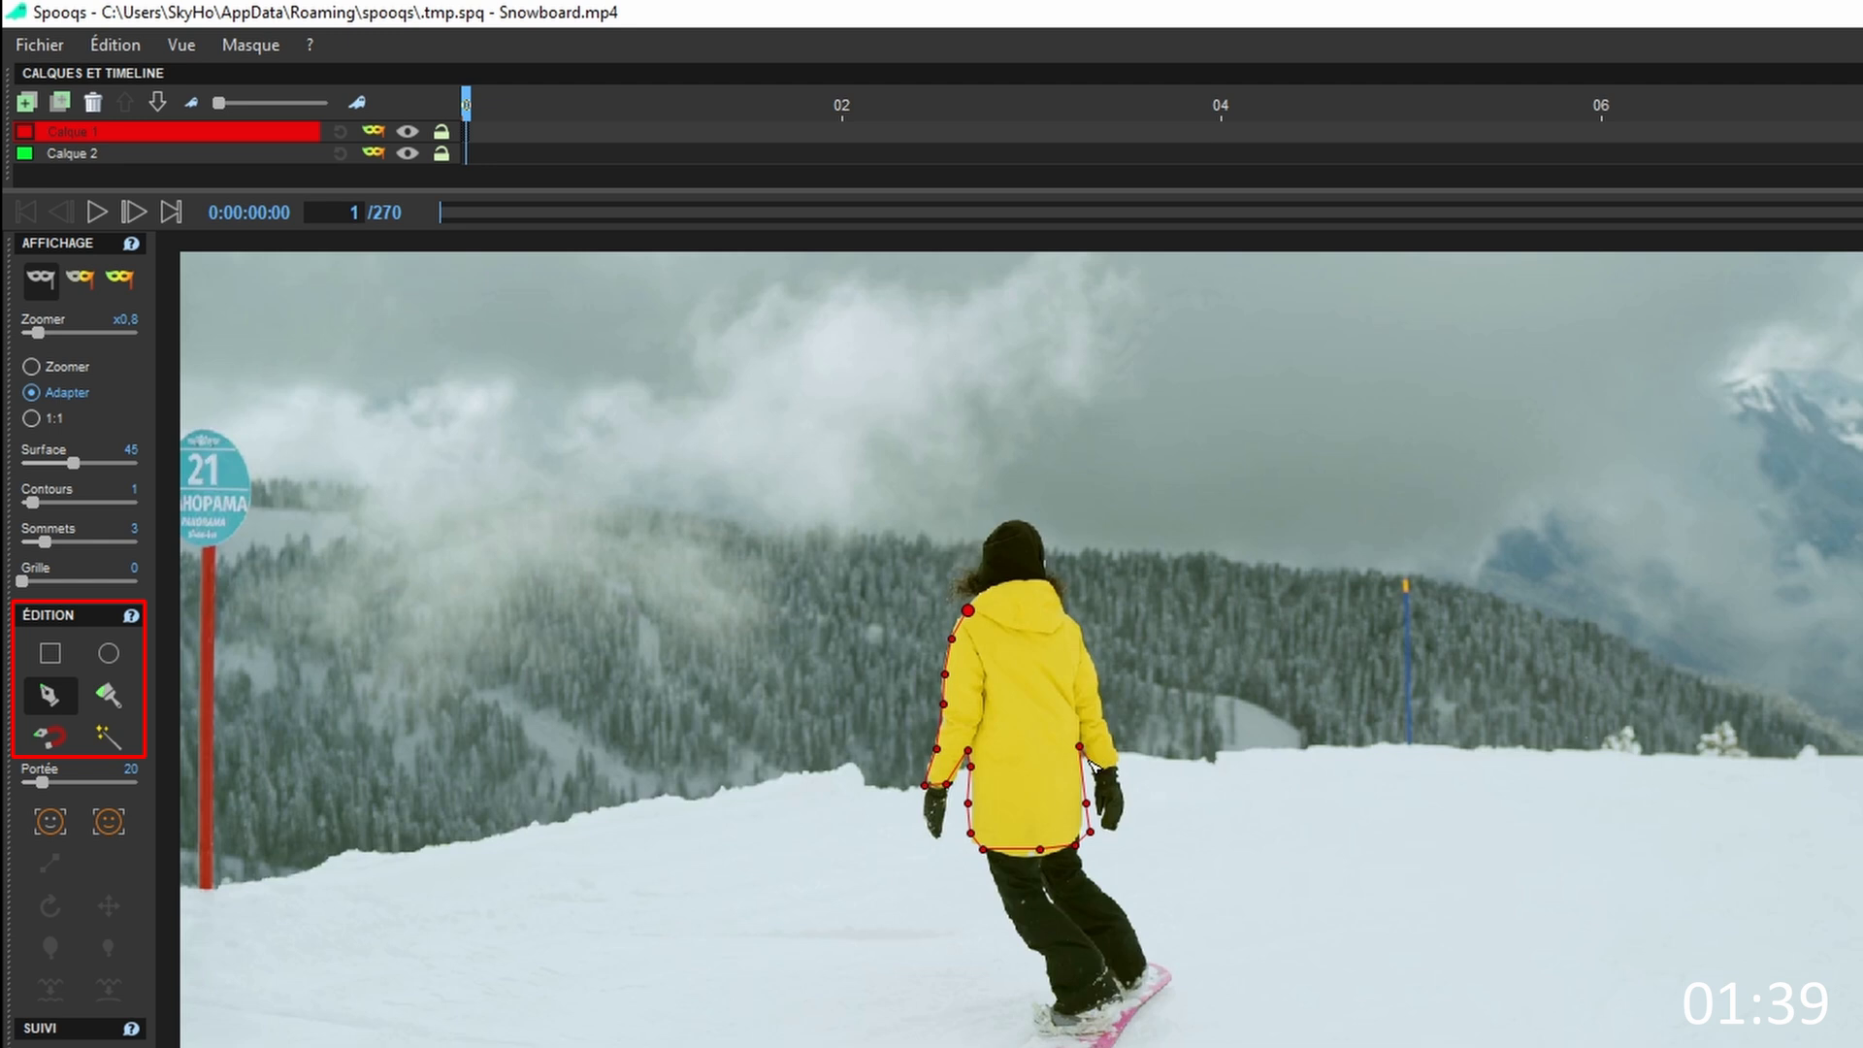
left_click(1108, 774)
left_click(1102, 695)
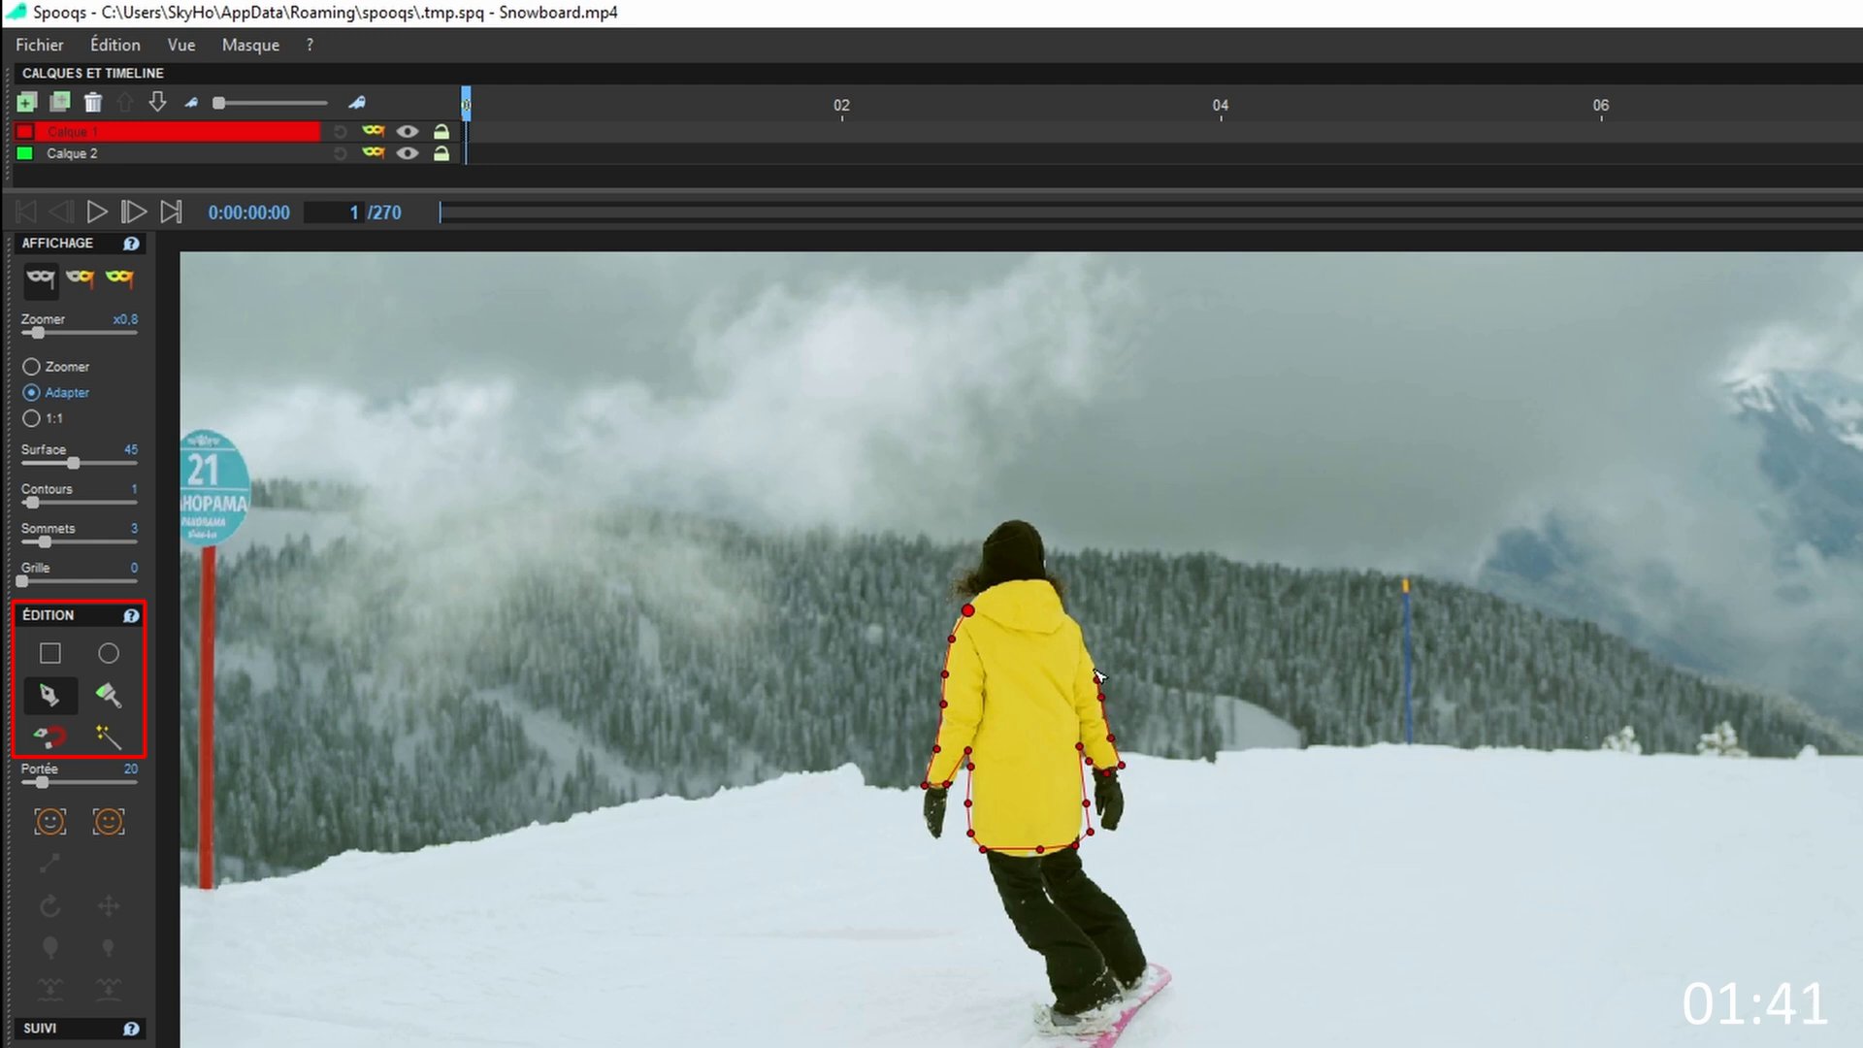
left_click(1066, 611)
left_click(1013, 587)
left_click(969, 610)
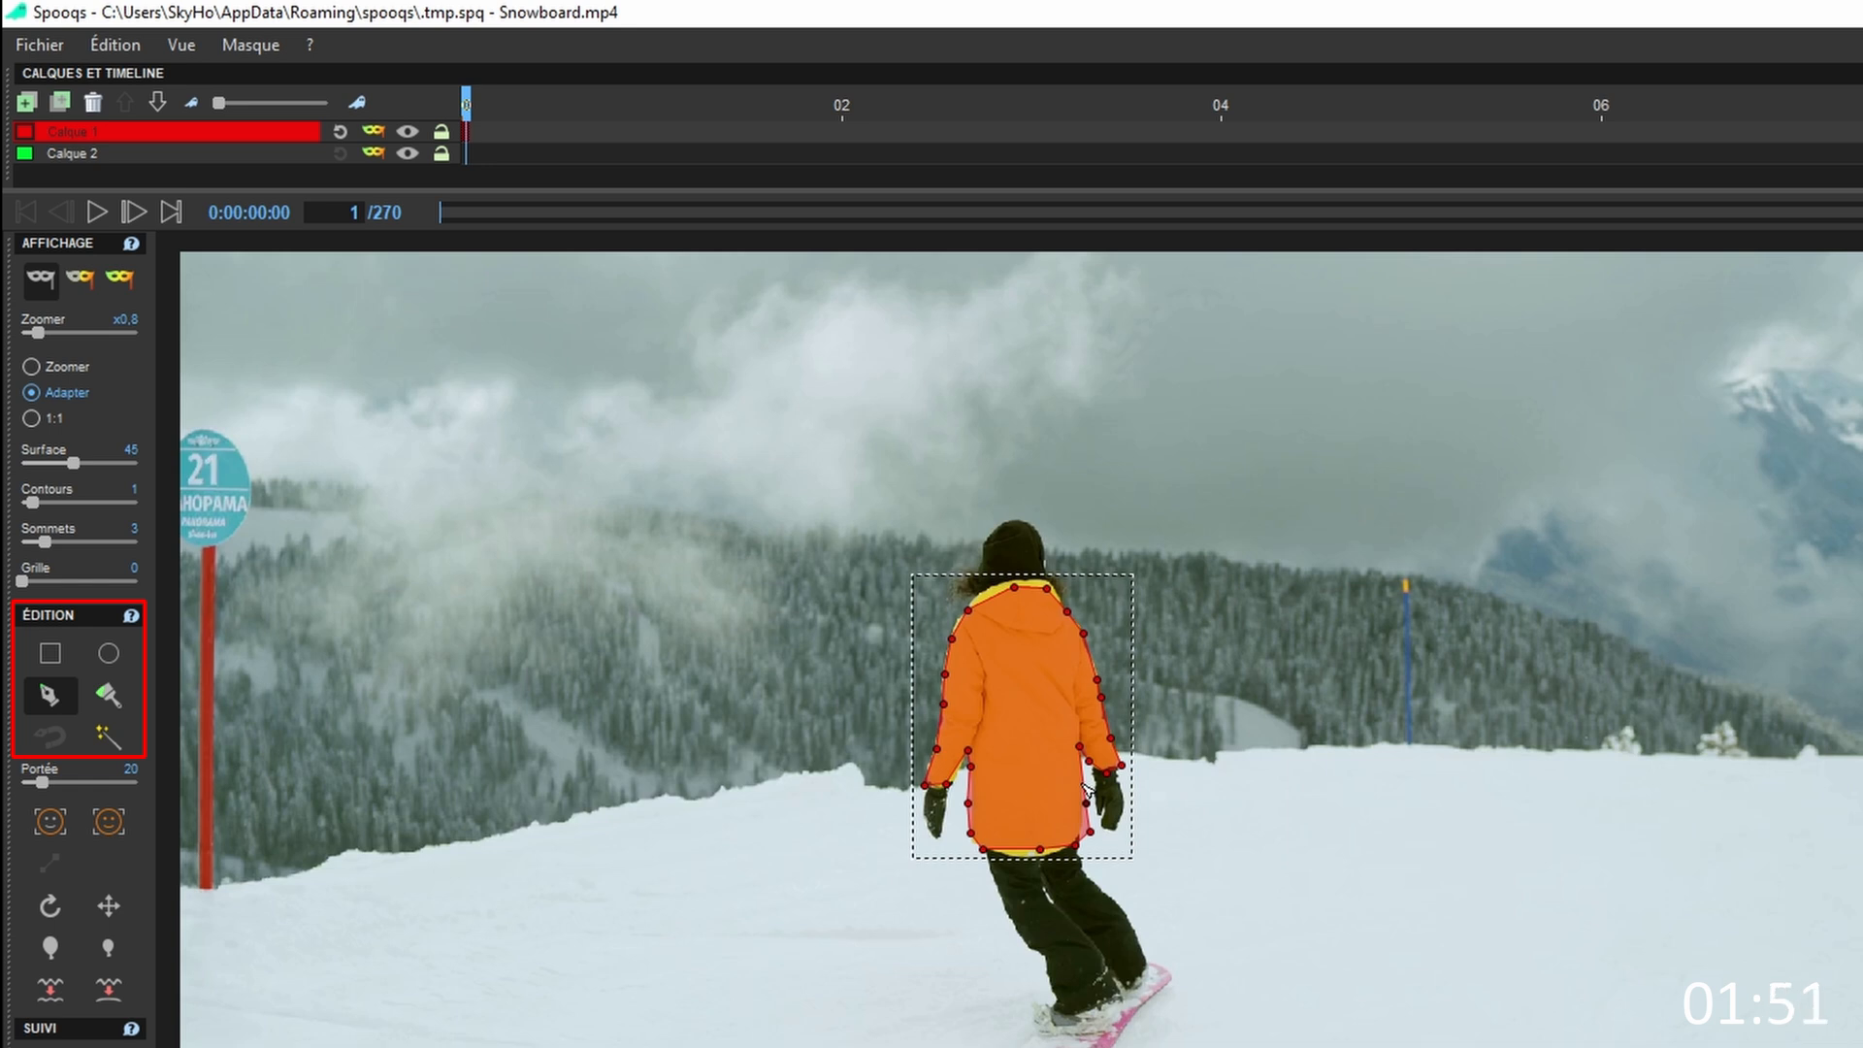
Refine the polygon mask to the coat's edges by adding and moving vertices and removing the stray one near the hem
scroll(1085, 789, "up", 4)
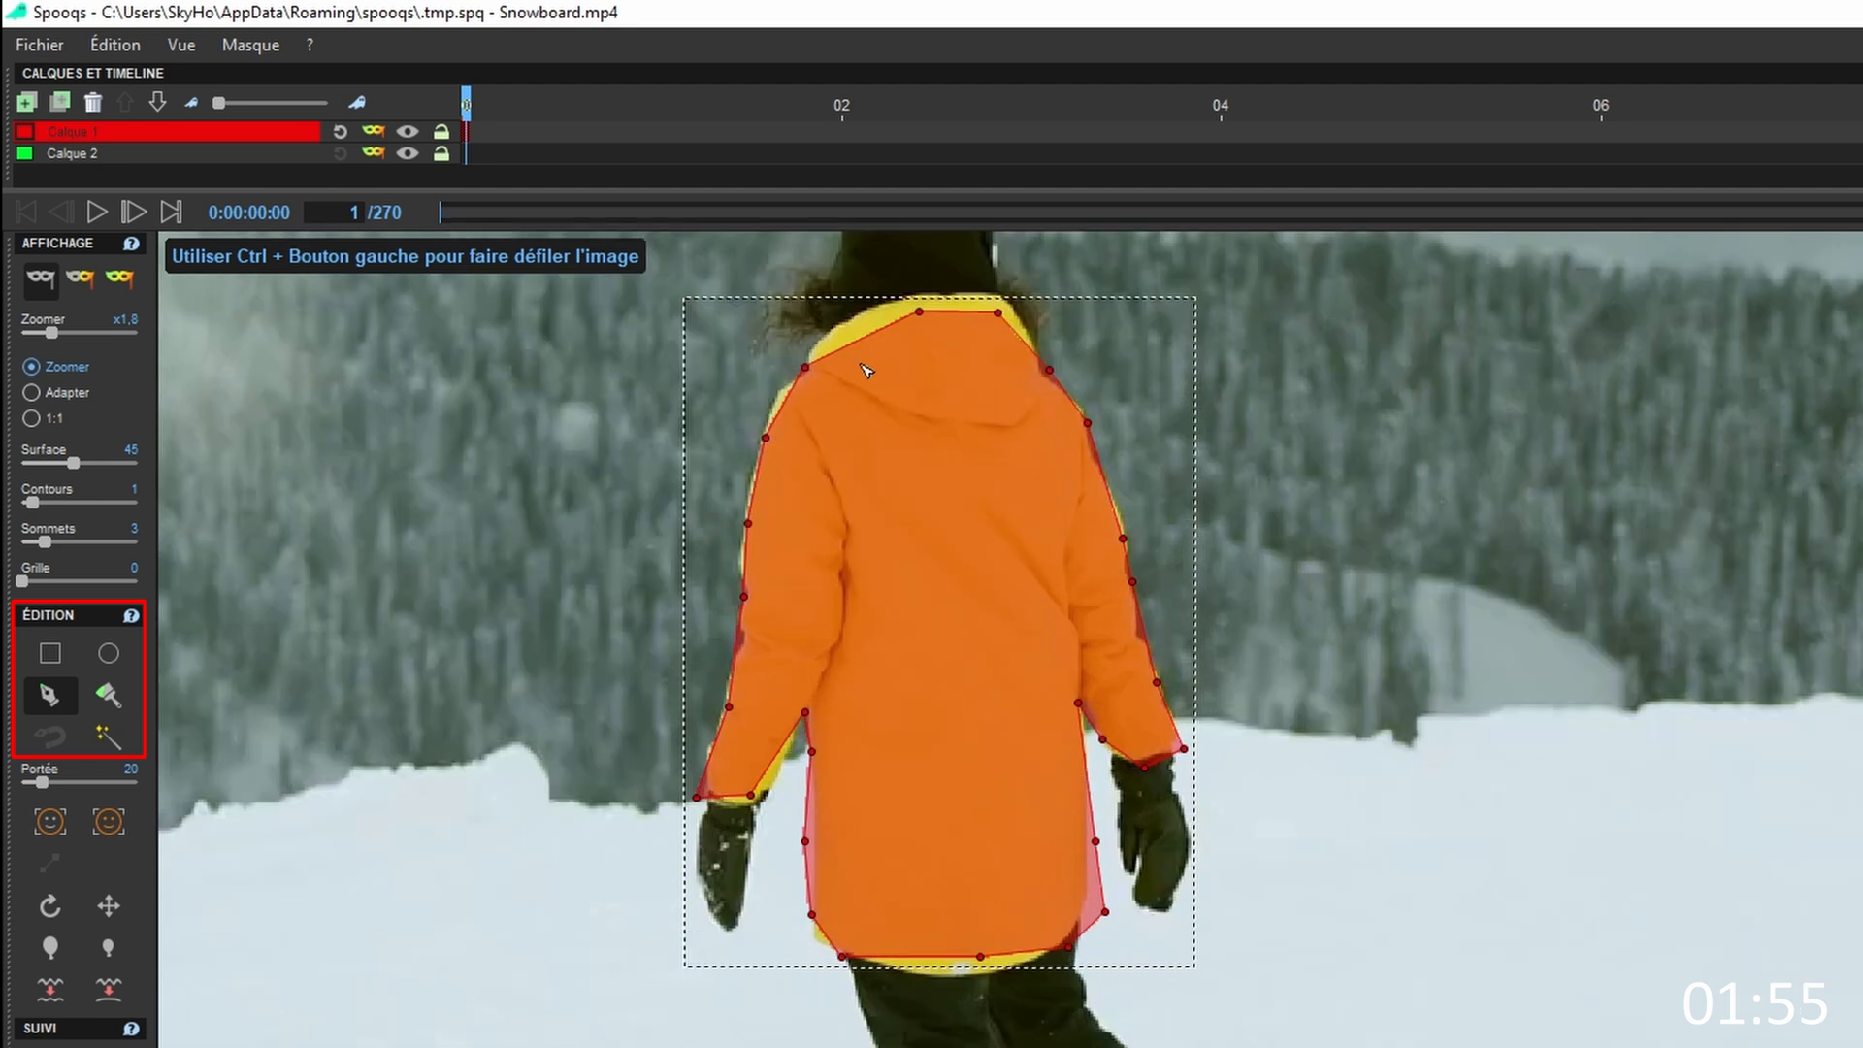
left_click_drag(868, 346, 999, 300)
left_click_drag(1050, 371, 1078, 425)
left_click(1106, 481)
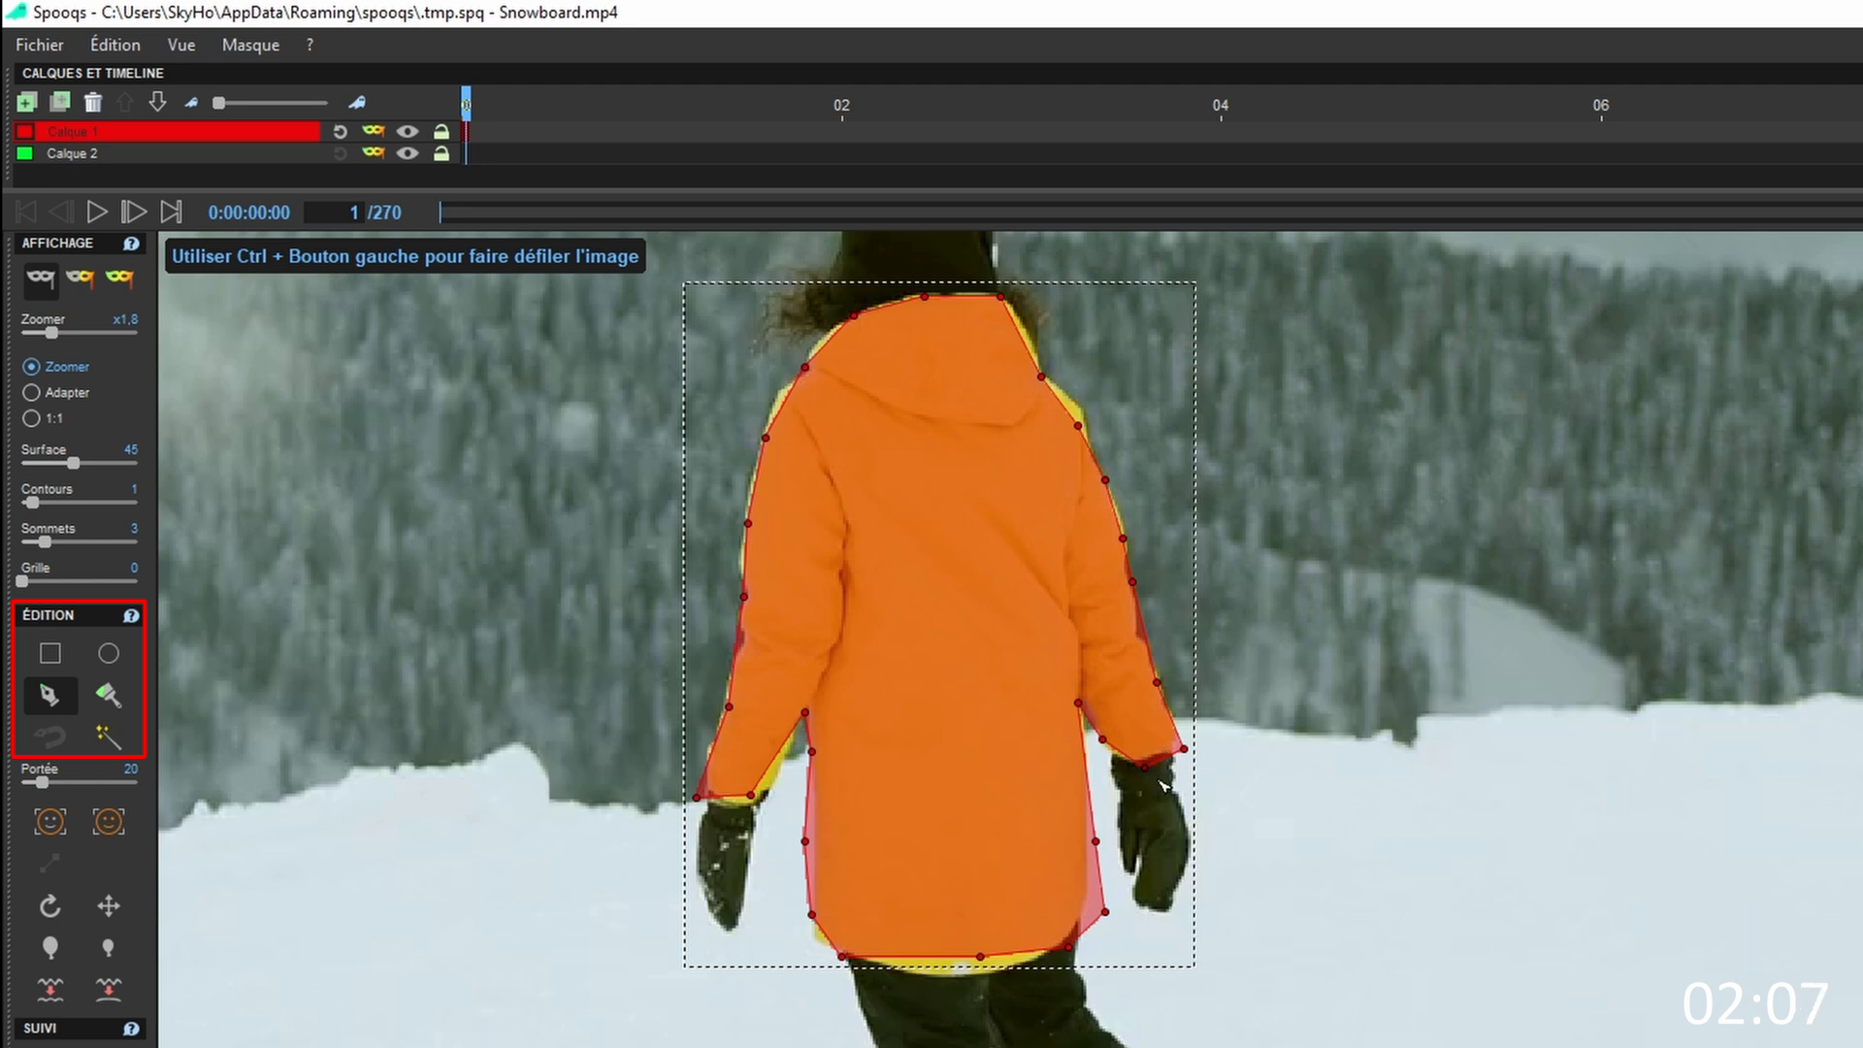
right_click(1106, 913)
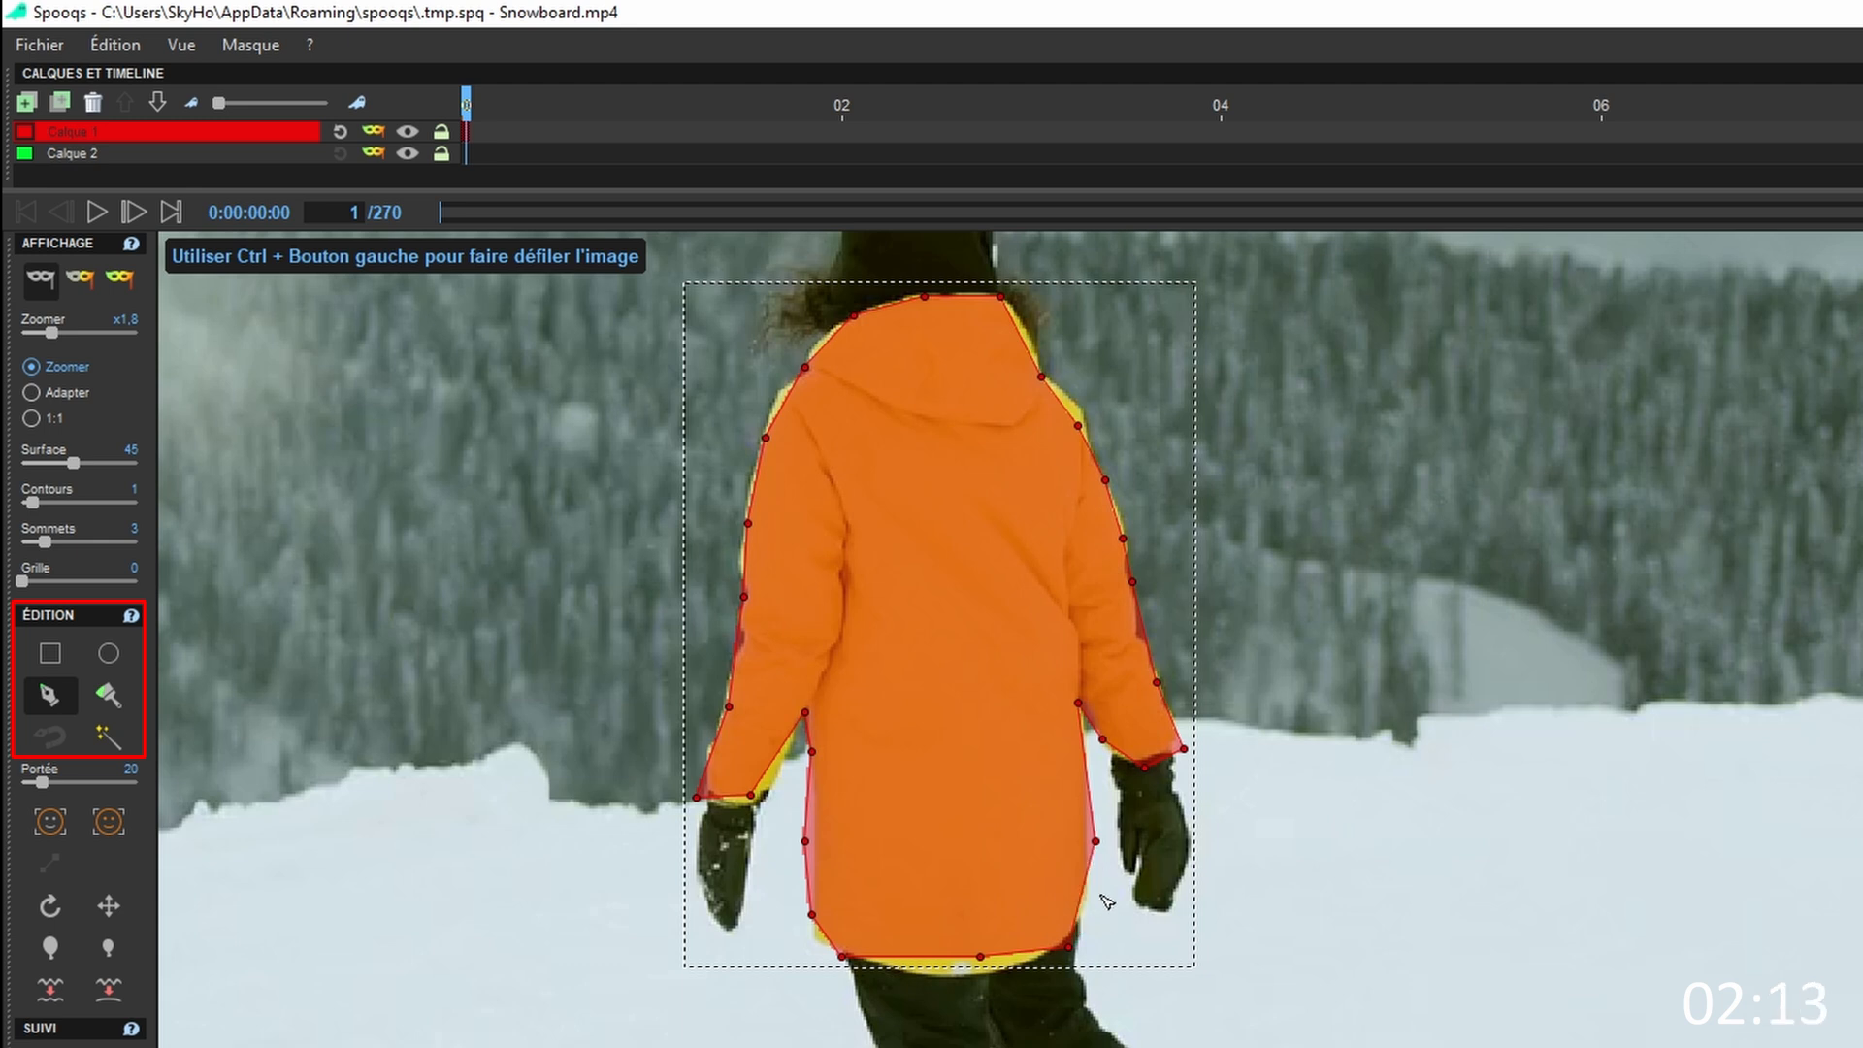
left_click_drag(1095, 840, 1086, 840)
left_click_drag(980, 955, 970, 971)
left_click_drag(807, 840, 766, 797)
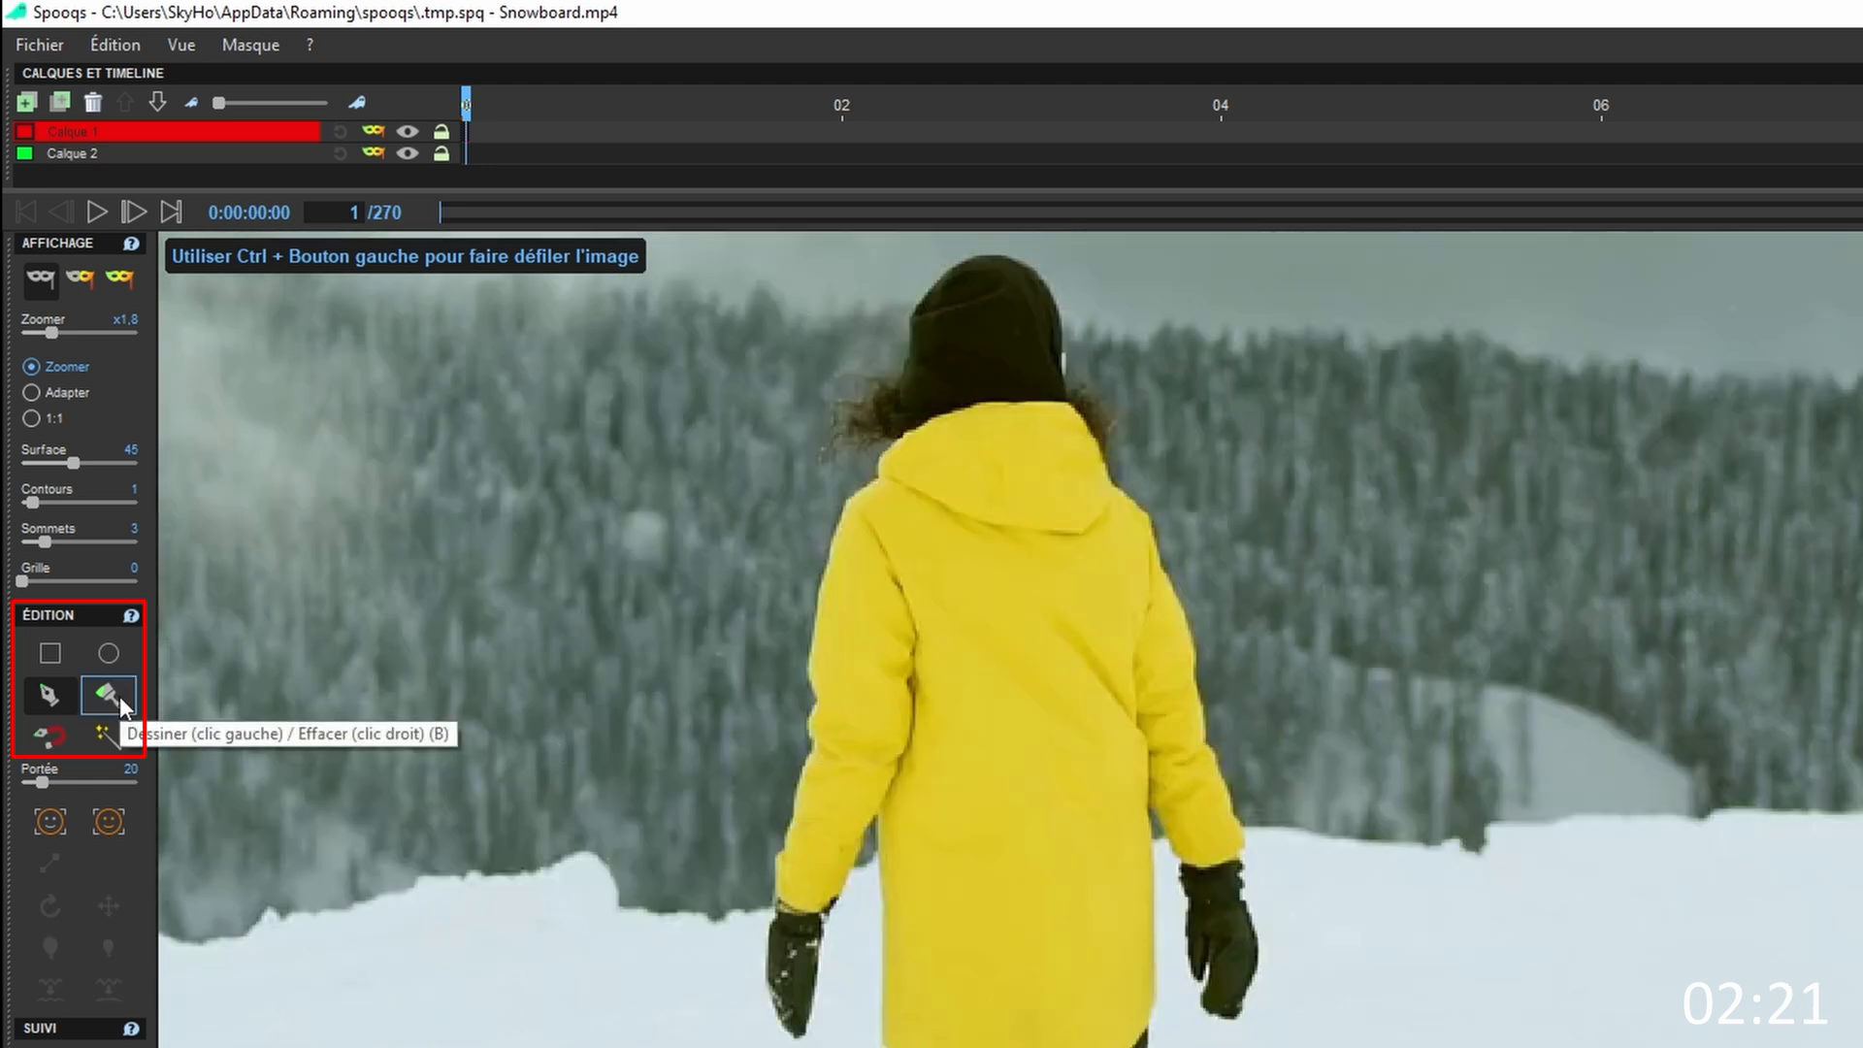
Paint a freehand mask over the body and sleeves of the yellow coat with the brush tool
left_click(119, 696)
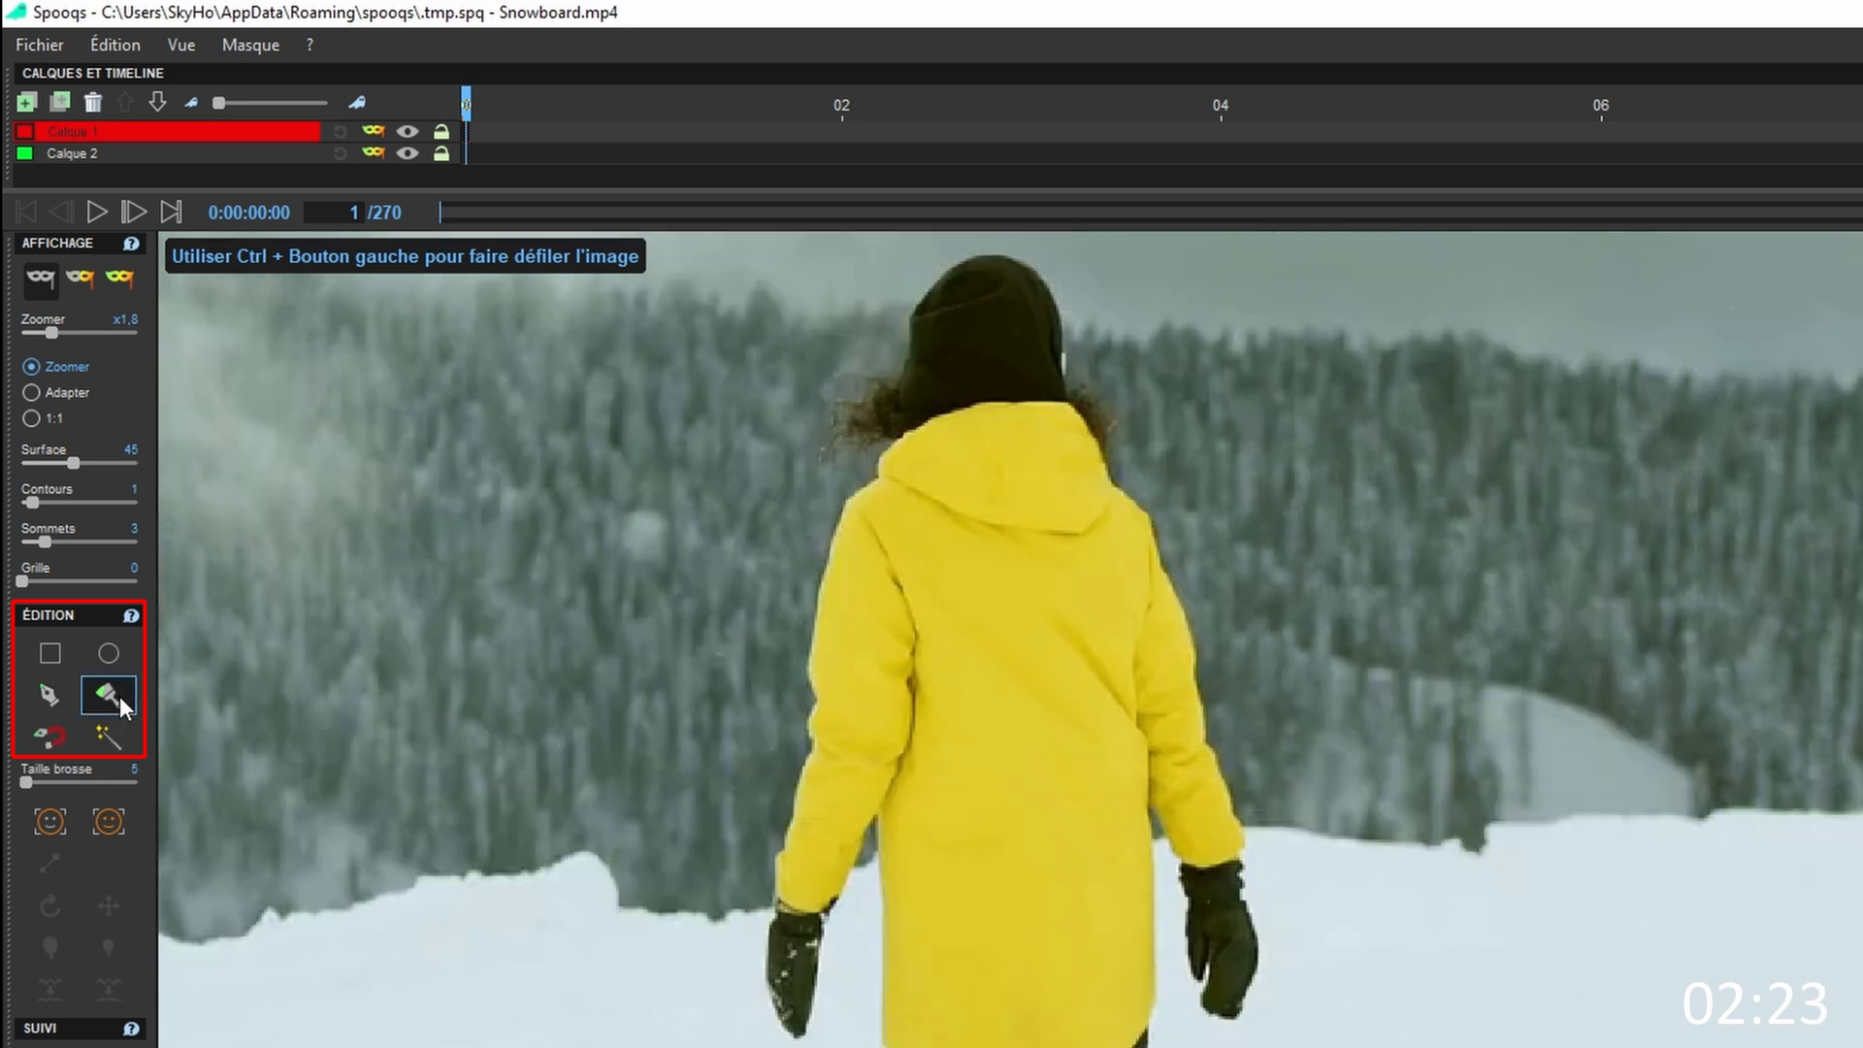
mouse_move(982, 539)
left_mouse_down()
mouse_move(981, 866)
mouse_move(1024, 582)
mouse_move(1102, 980)
mouse_move(1085, 611)
mouse_move(1014, 698)
mouse_move(1010, 624)
mouse_move(970, 599)
mouse_move(994, 706)
left_mouse_up()
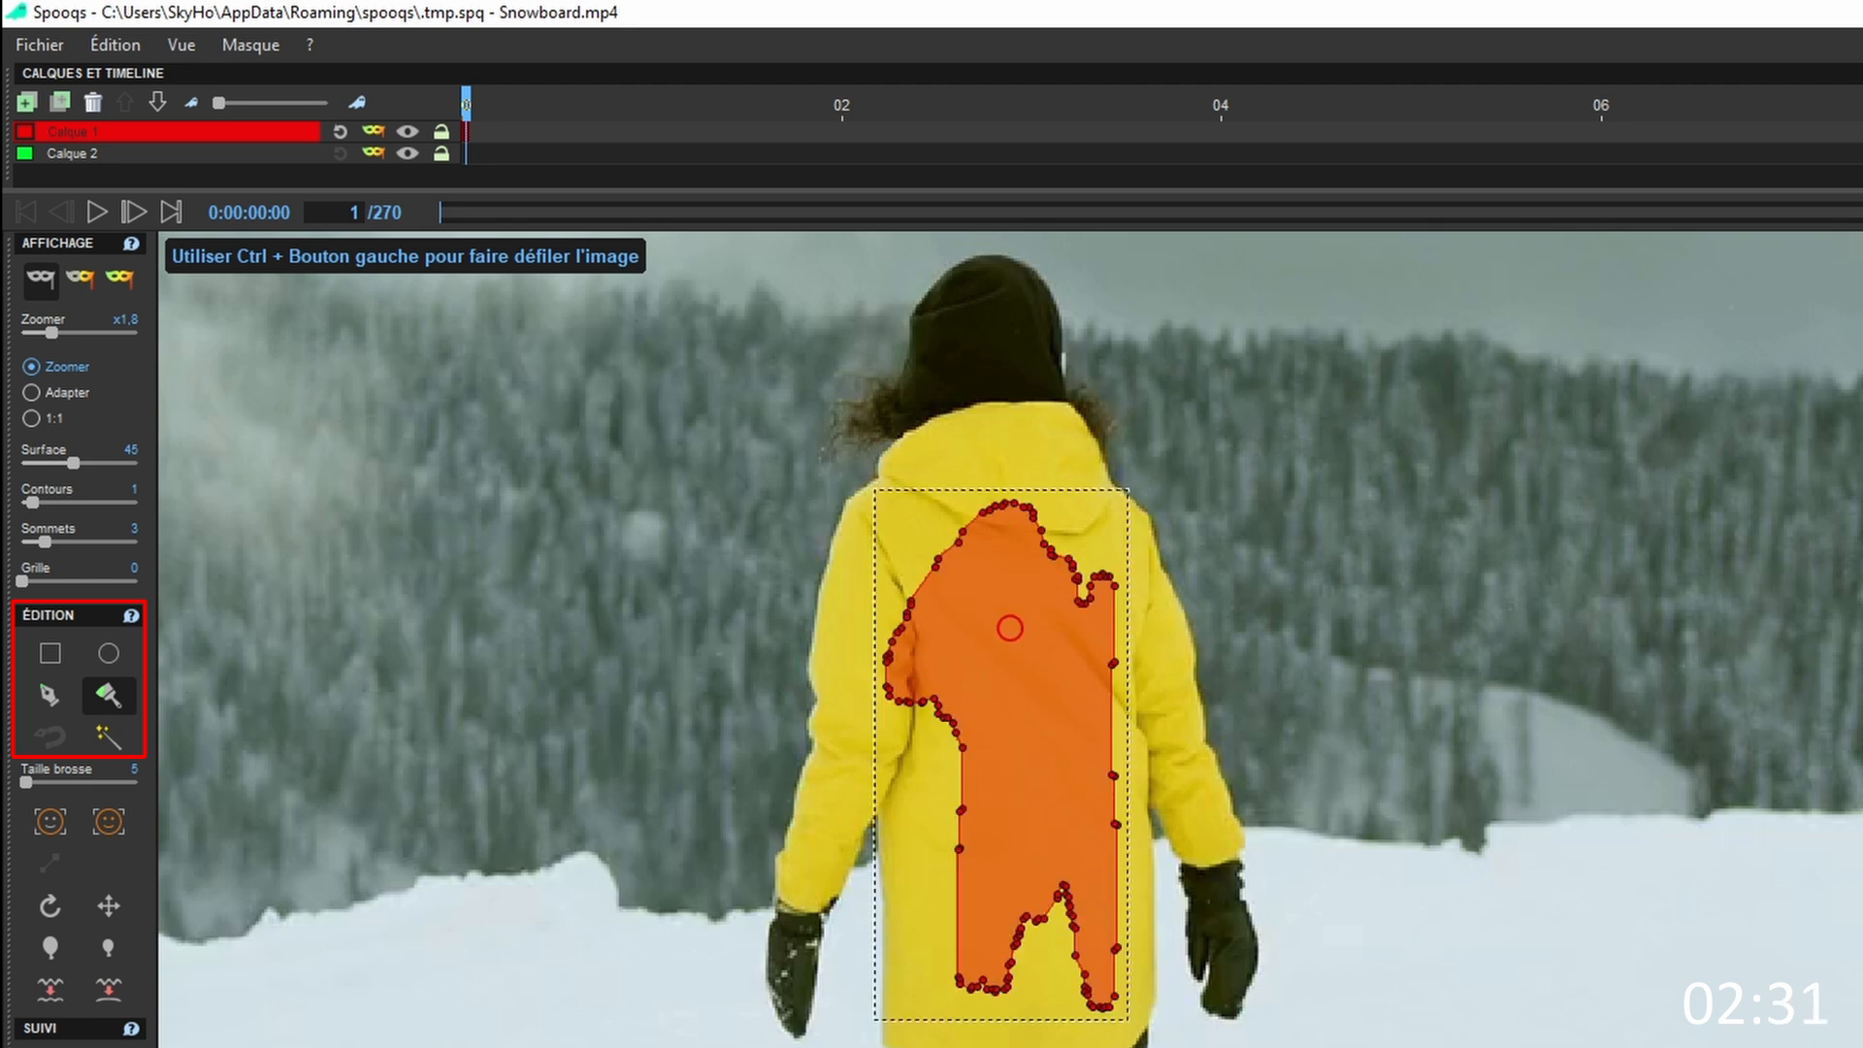
mouse_move(1007, 446)
left_mouse_down()
mouse_move(867, 538)
mouse_move(832, 741)
mouse_move(907, 674)
mouse_move(919, 854)
mouse_move(1014, 1004)
mouse_move(1092, 689)
mouse_move(1045, 519)
left_mouse_up()
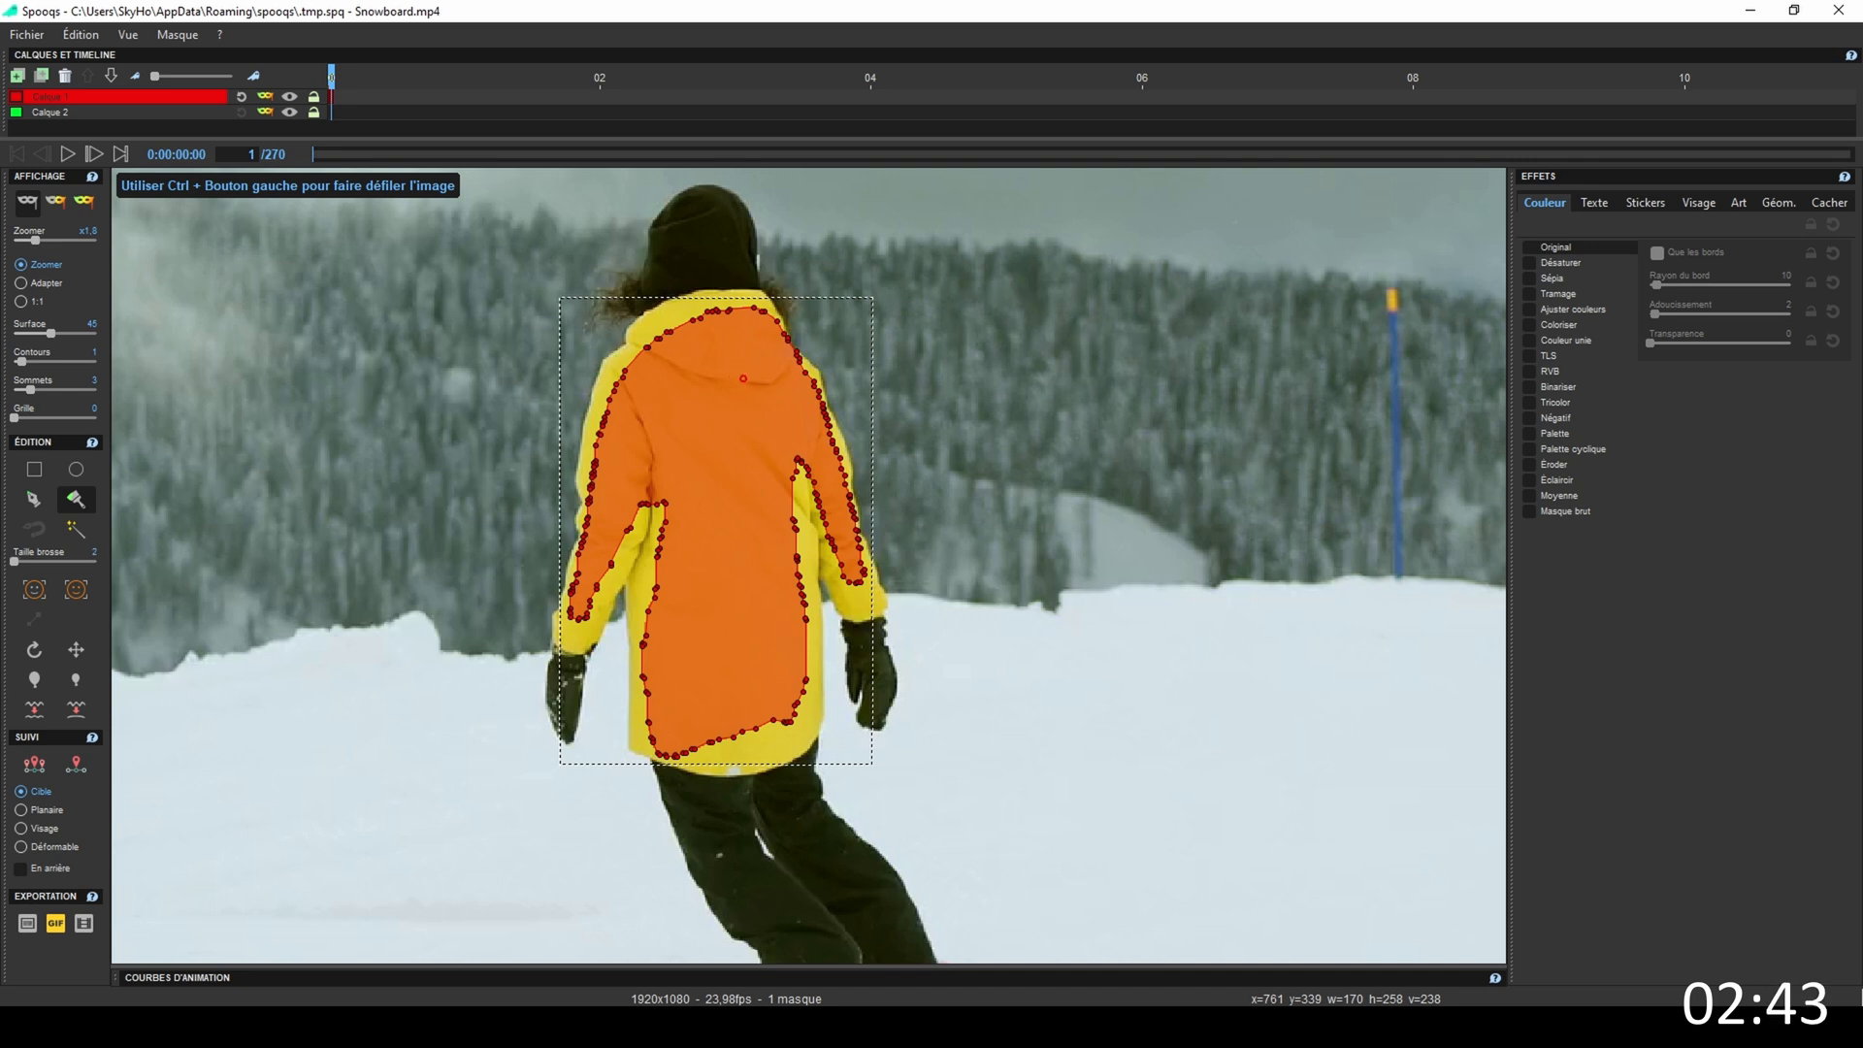
Enlarge the brush to size 48 and paint the mask out over the whole coat and its surroundings
scroll(738, 378, "up", 10)
scroll(738, 369, "down", 10)
scroll(752, 383, "up", 9)
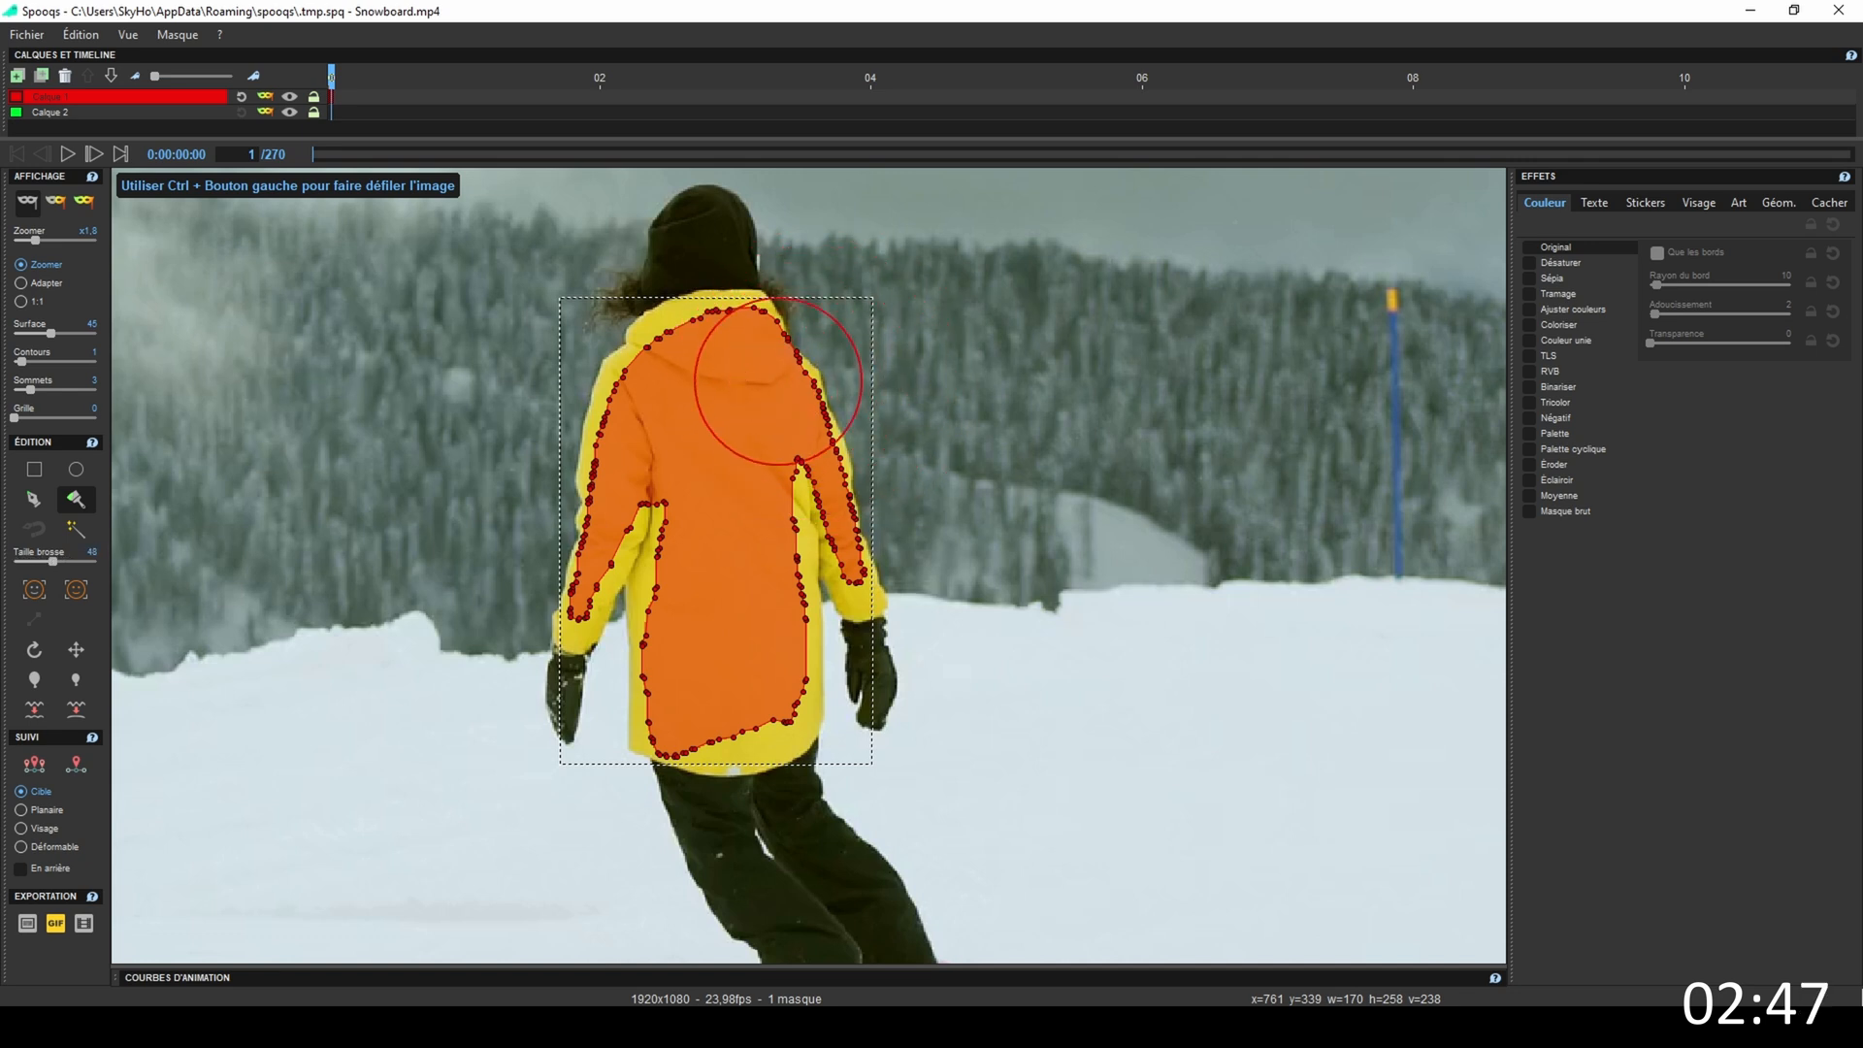
mouse_move(757, 390)
left_mouse_down()
mouse_move(698, 404)
mouse_move(715, 591)
mouse_move(661, 527)
mouse_move(696, 696)
mouse_move(777, 540)
mouse_move(728, 395)
mouse_move(595, 595)
mouse_move(657, 633)
left_mouse_up()
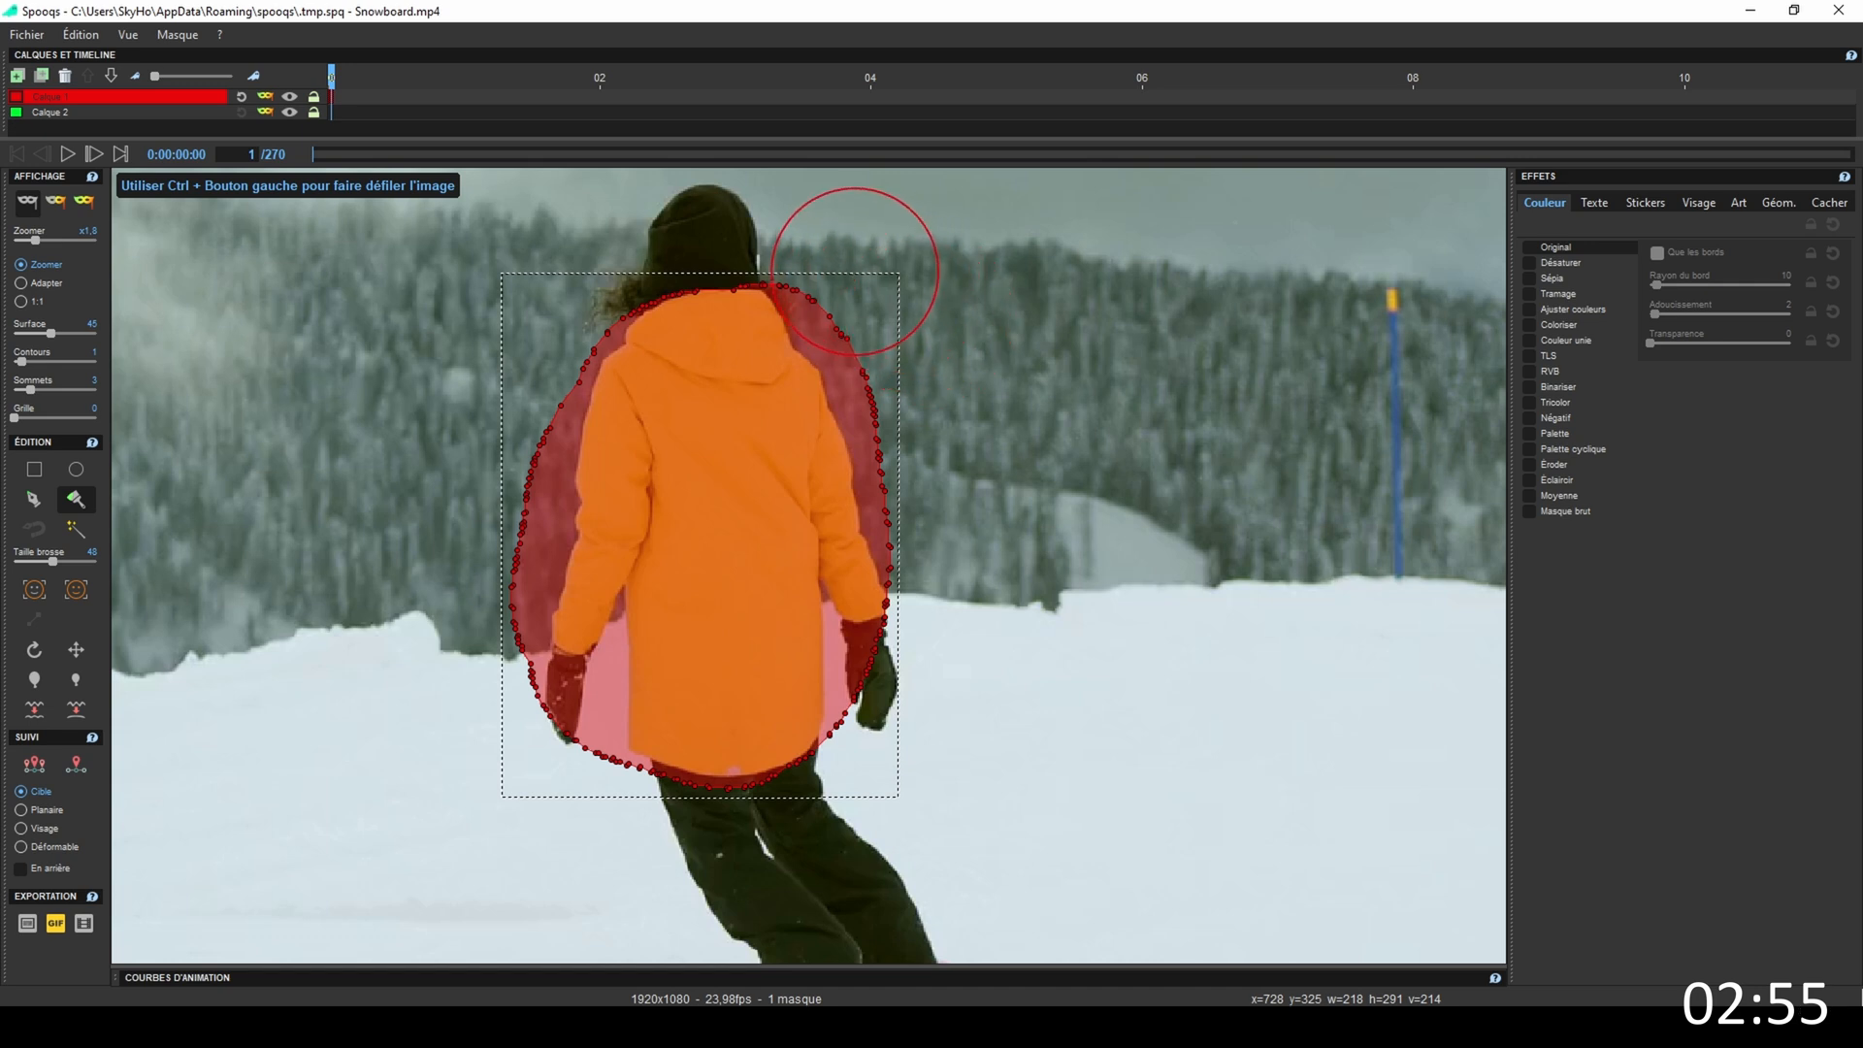
Erase the excess painted mask around the coat's shoulders, sleeves and hem with the brush
left_click_drag(856, 237, 831, 274)
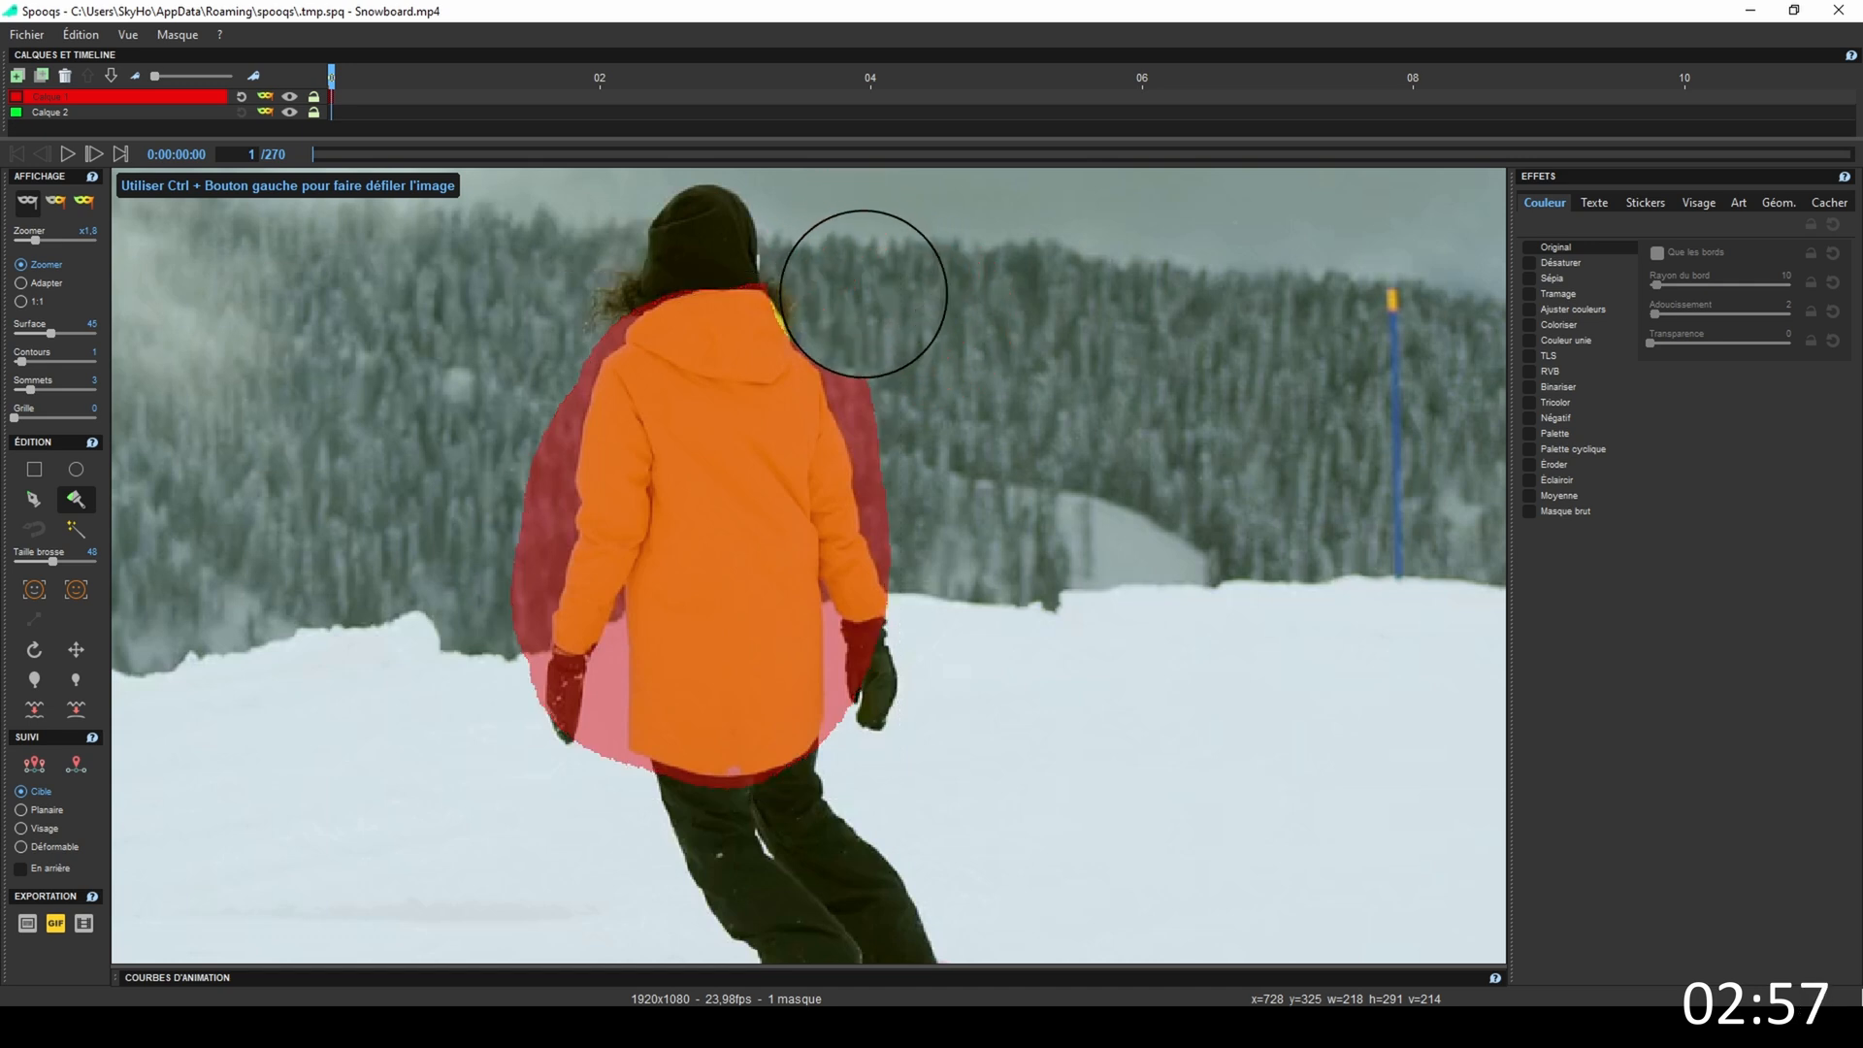
mouse_move(907, 364)
left_mouse_down()
mouse_move(944, 539)
mouse_move(922, 709)
mouse_move(831, 832)
mouse_move(656, 831)
mouse_move(562, 748)
mouse_move(533, 444)
mouse_move(558, 291)
left_mouse_up()
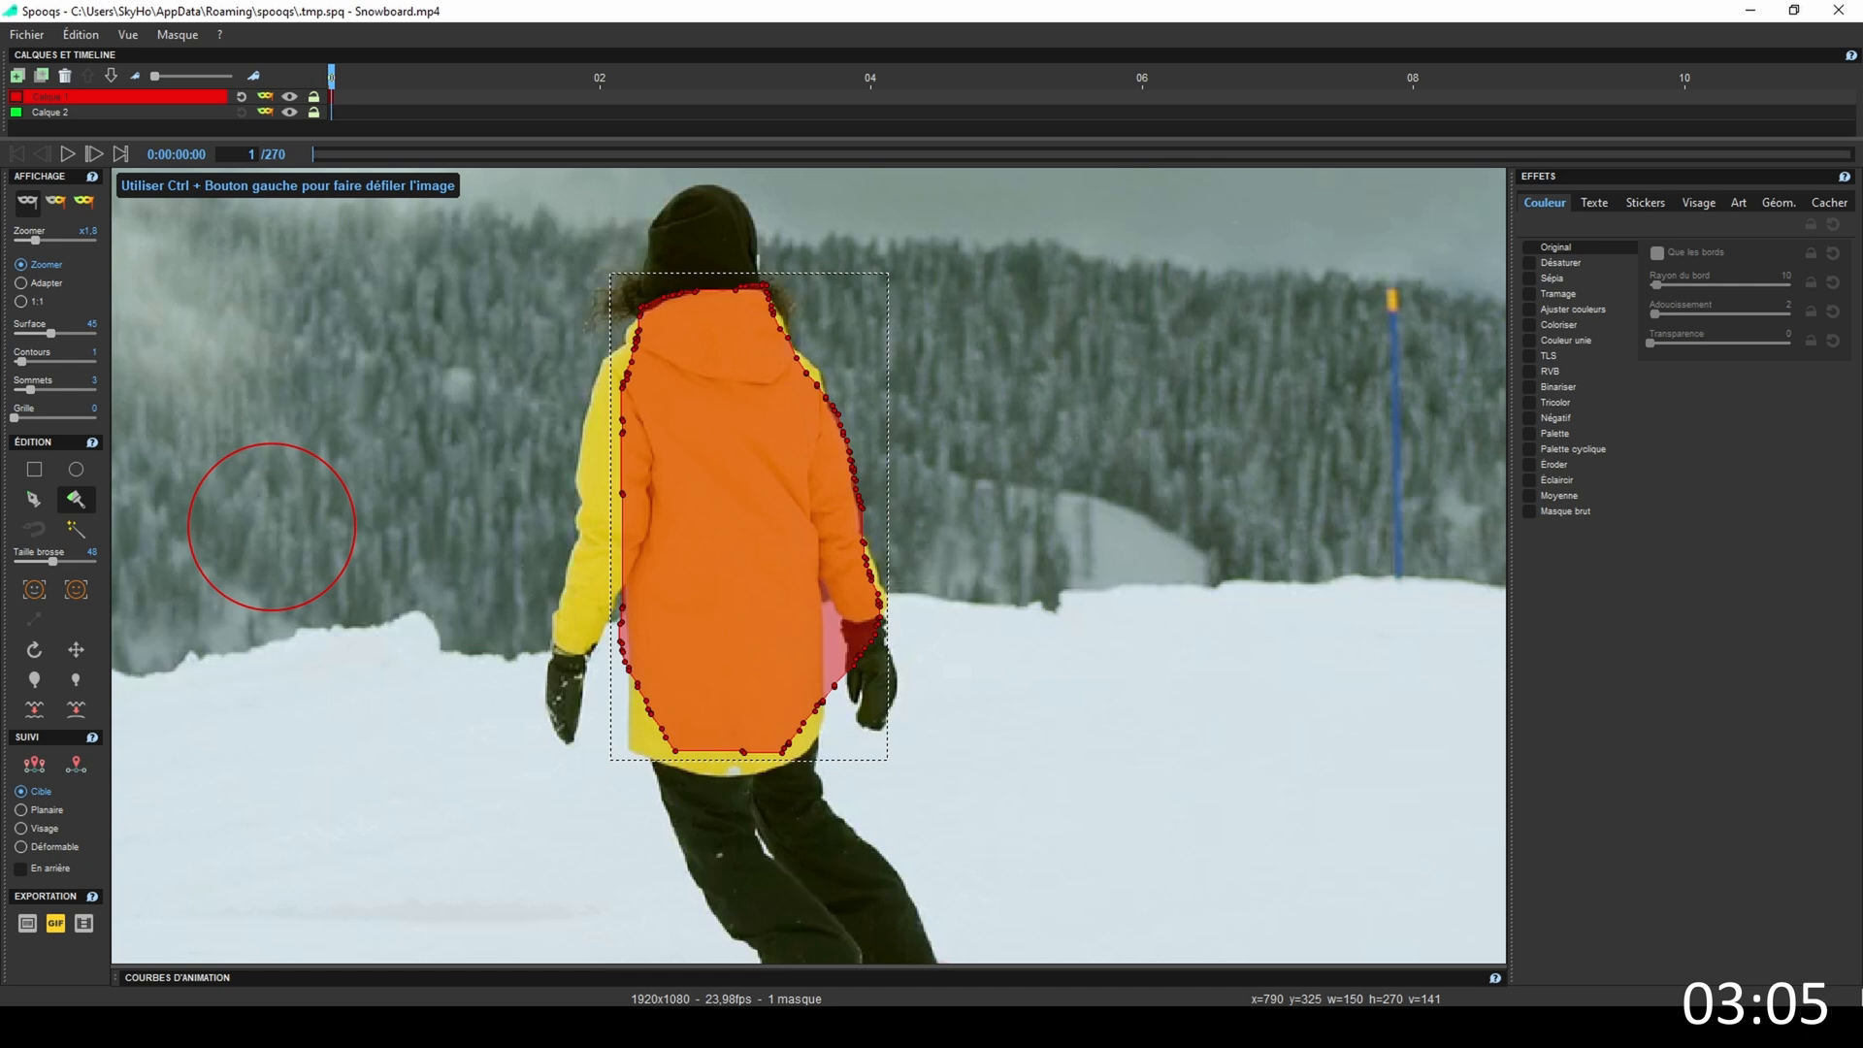
mouse_move(1232, 365)
left_mouse_down()
mouse_move(1058, 405)
mouse_move(1125, 334)
mouse_move(1281, 417)
mouse_move(1029, 475)
mouse_move(975, 529)
mouse_move(1397, 485)
mouse_move(1125, 543)
mouse_move(1416, 379)
mouse_move(1048, 354)
mouse_move(1426, 456)
mouse_move(1378, 465)
left_mouse_up()
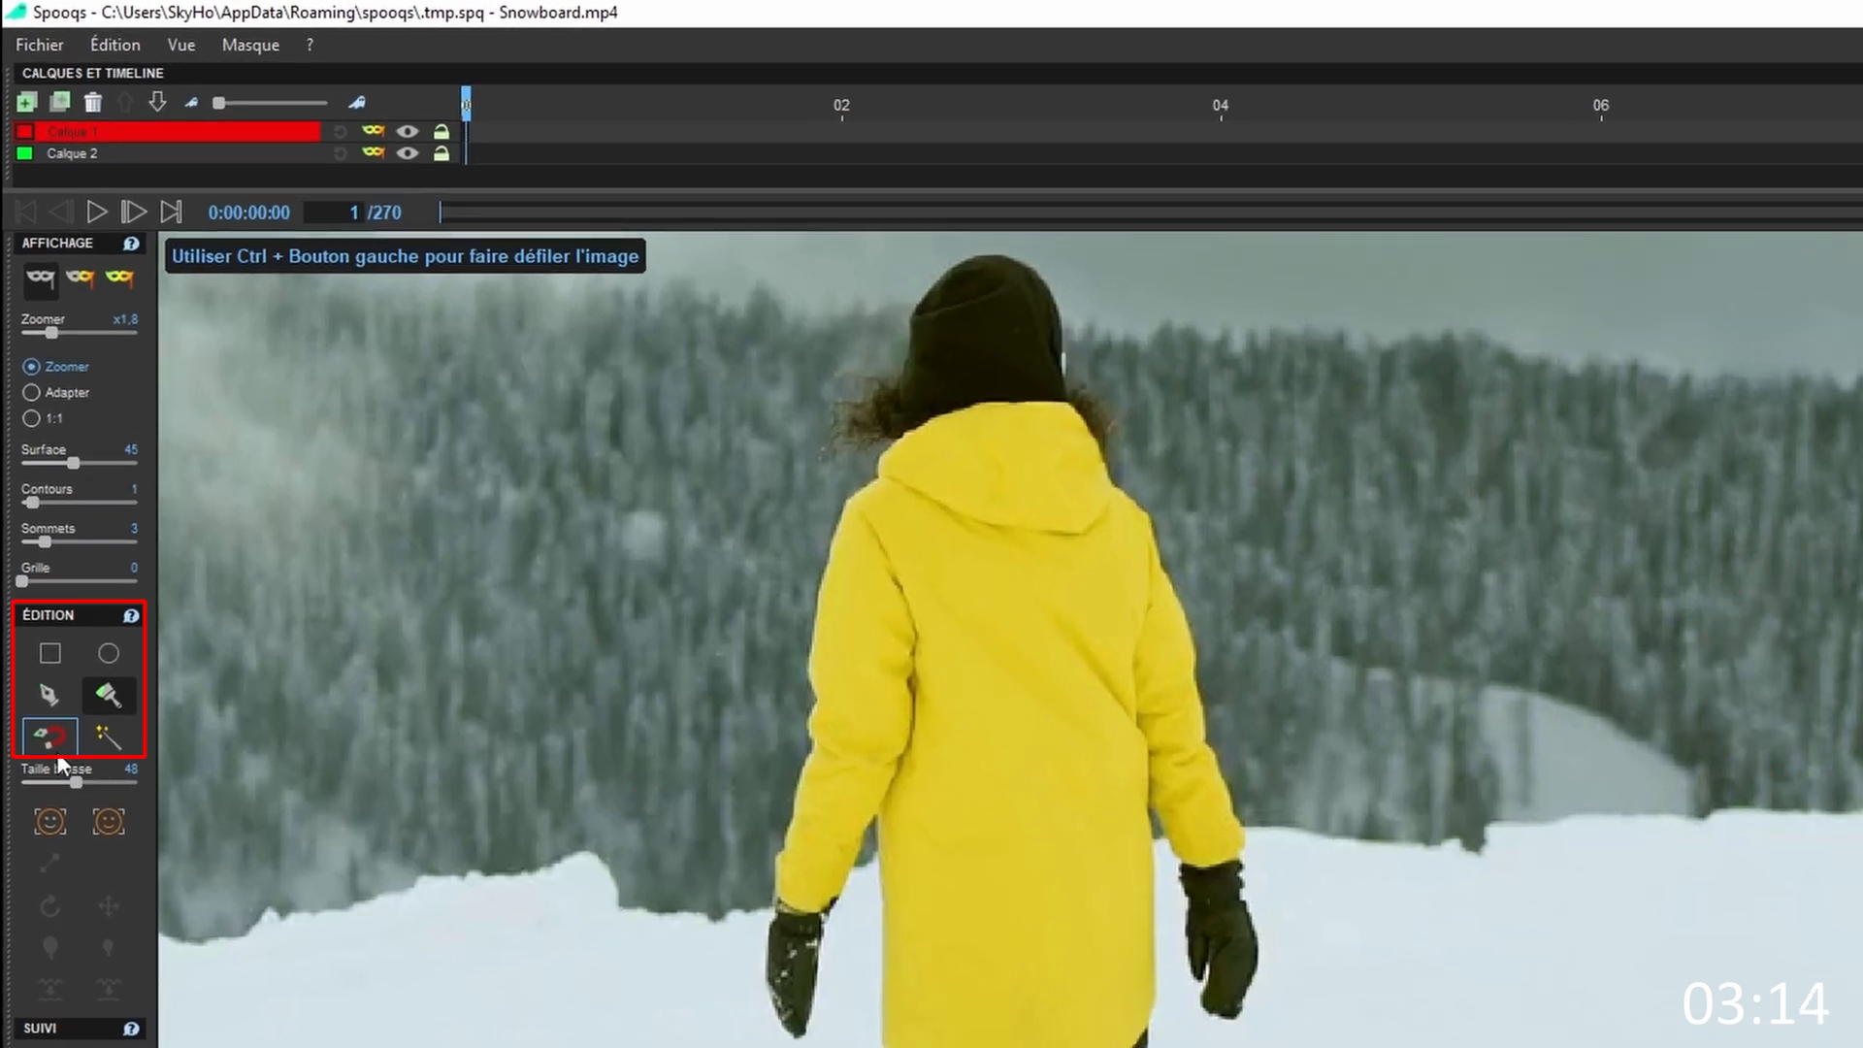
Trace a closed mask around the yellow coat on Calque 1 with the magnetic pen, following its sleeves, hem and hood
left_click(57, 755)
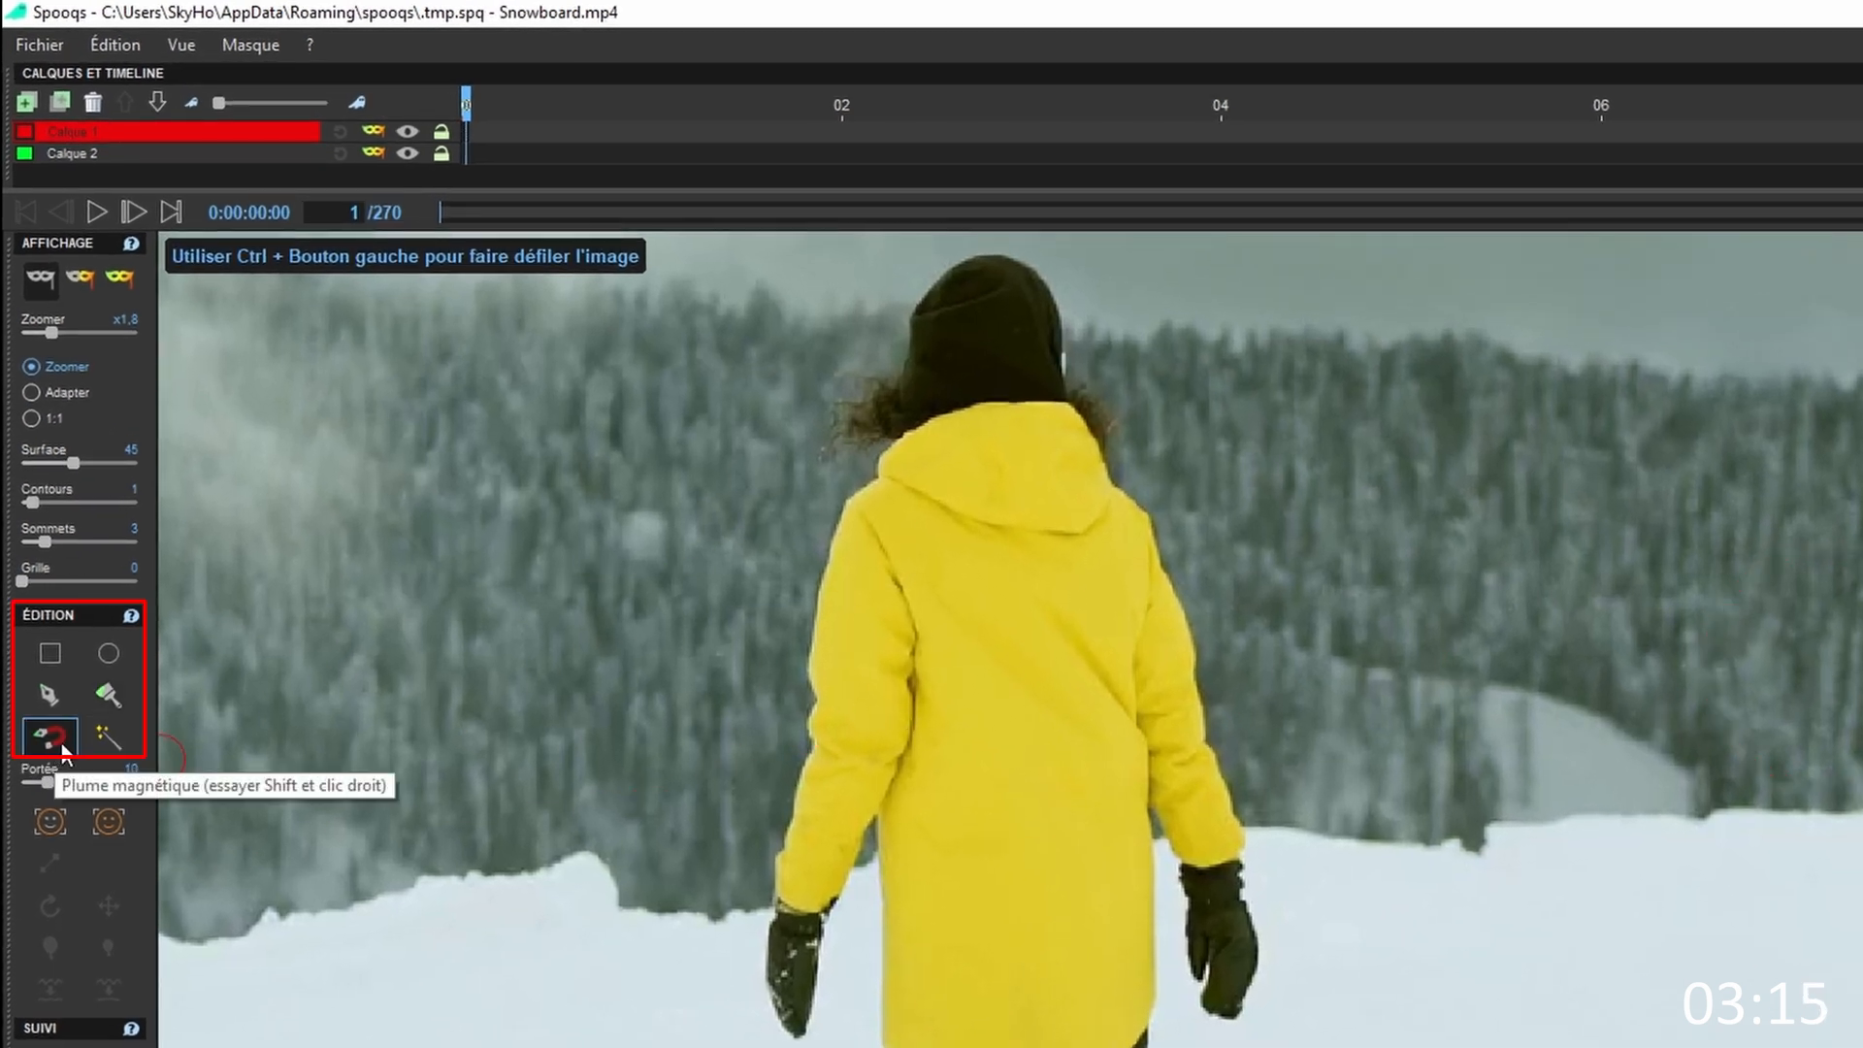
left_click(882, 458)
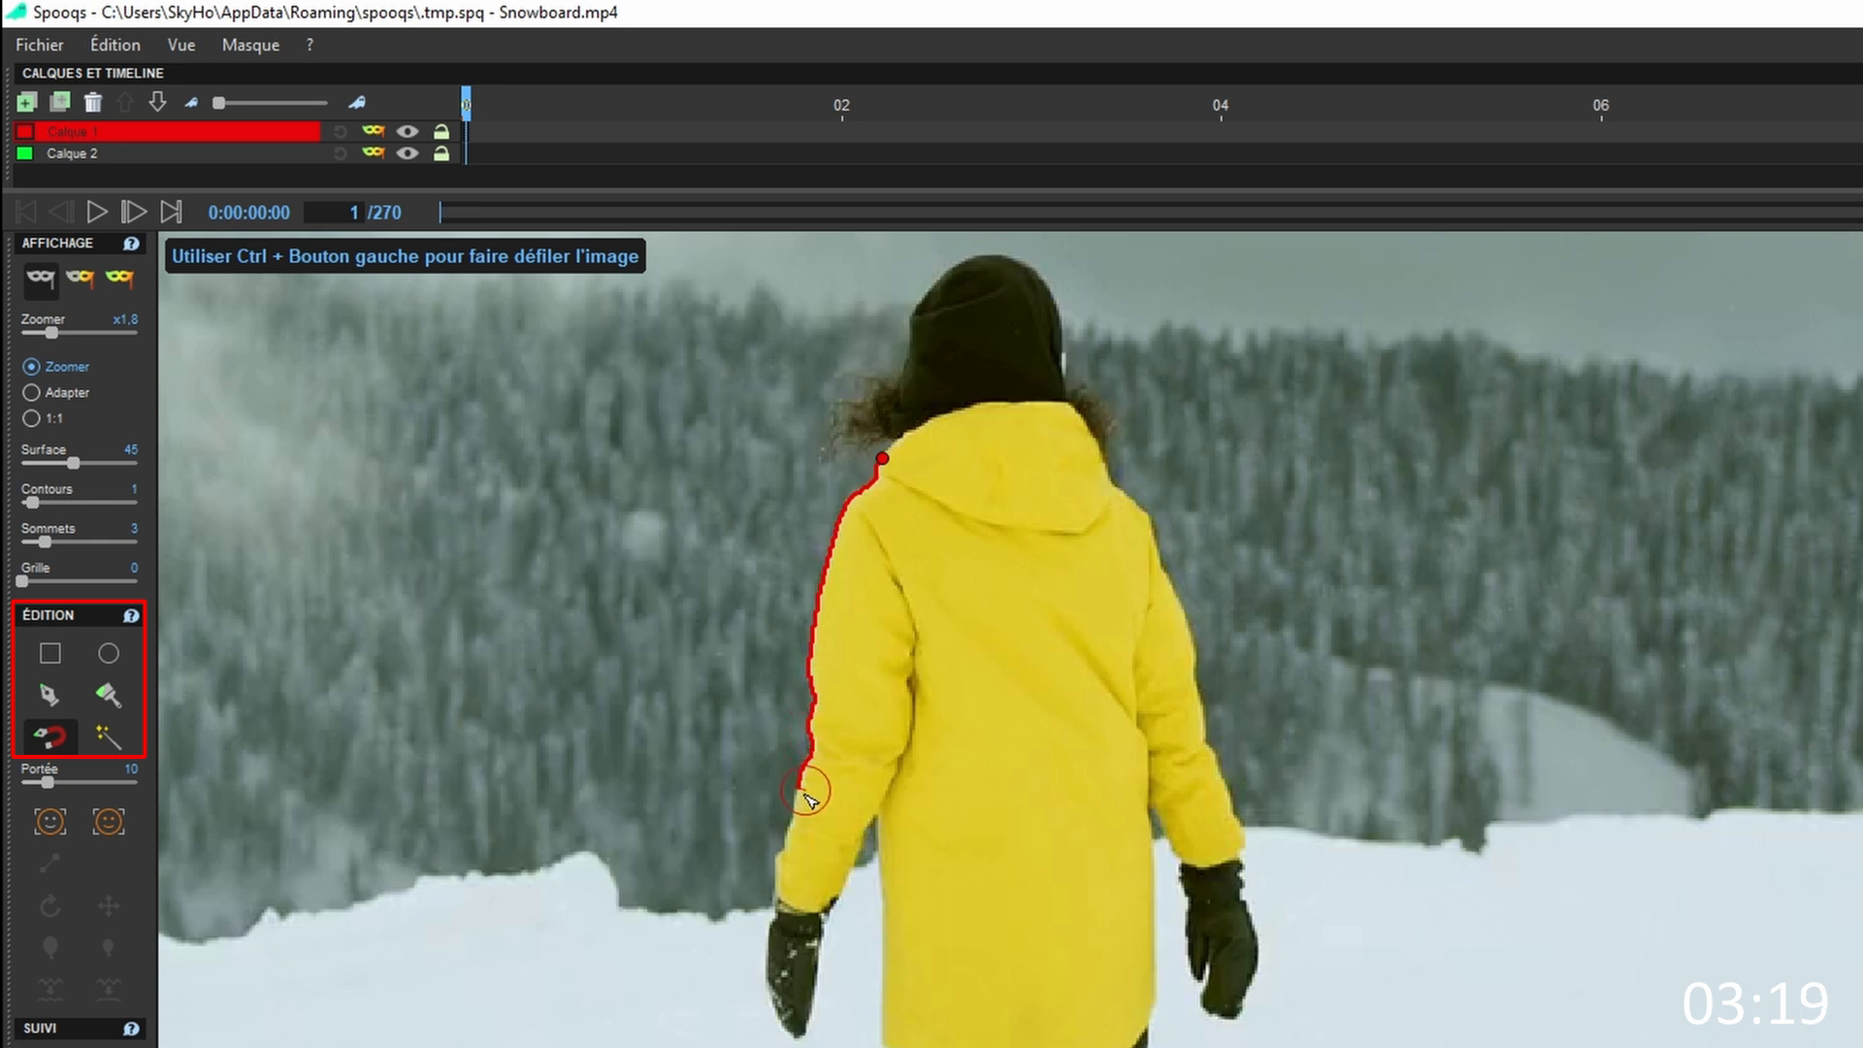
left_click(789, 905)
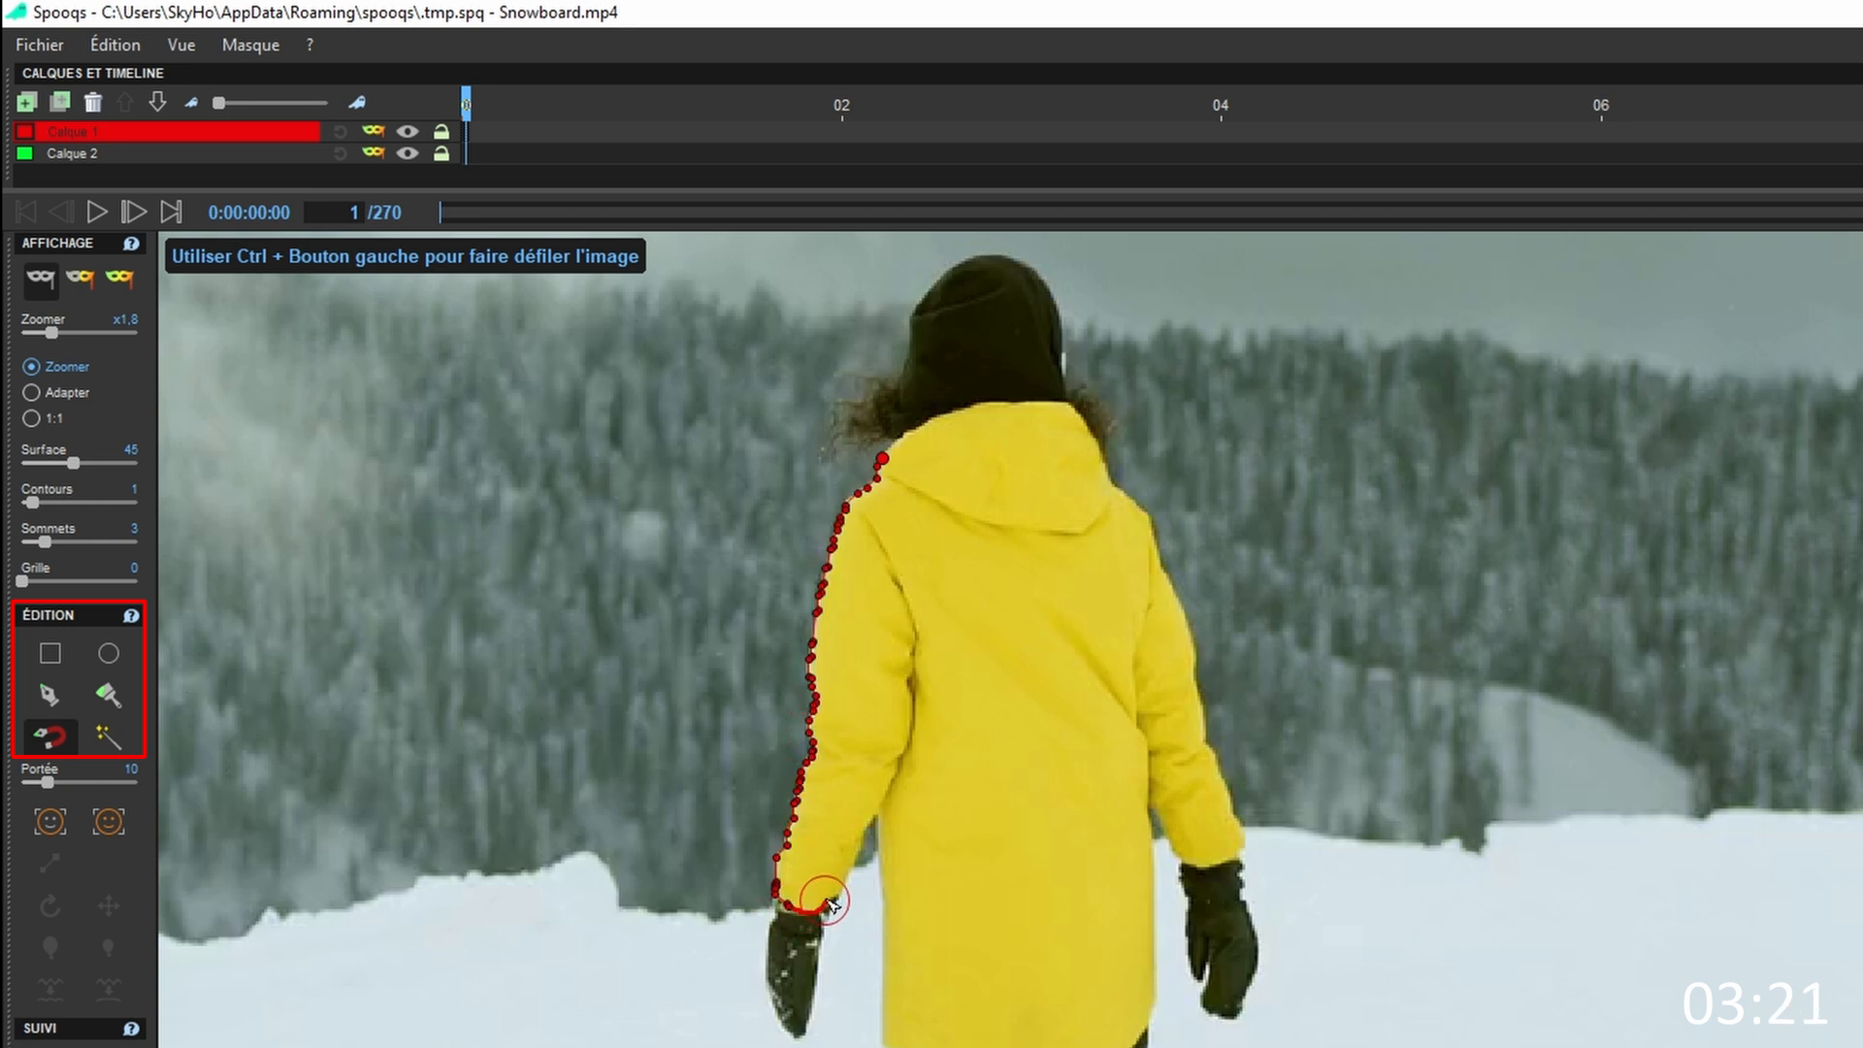
left_click(874, 821)
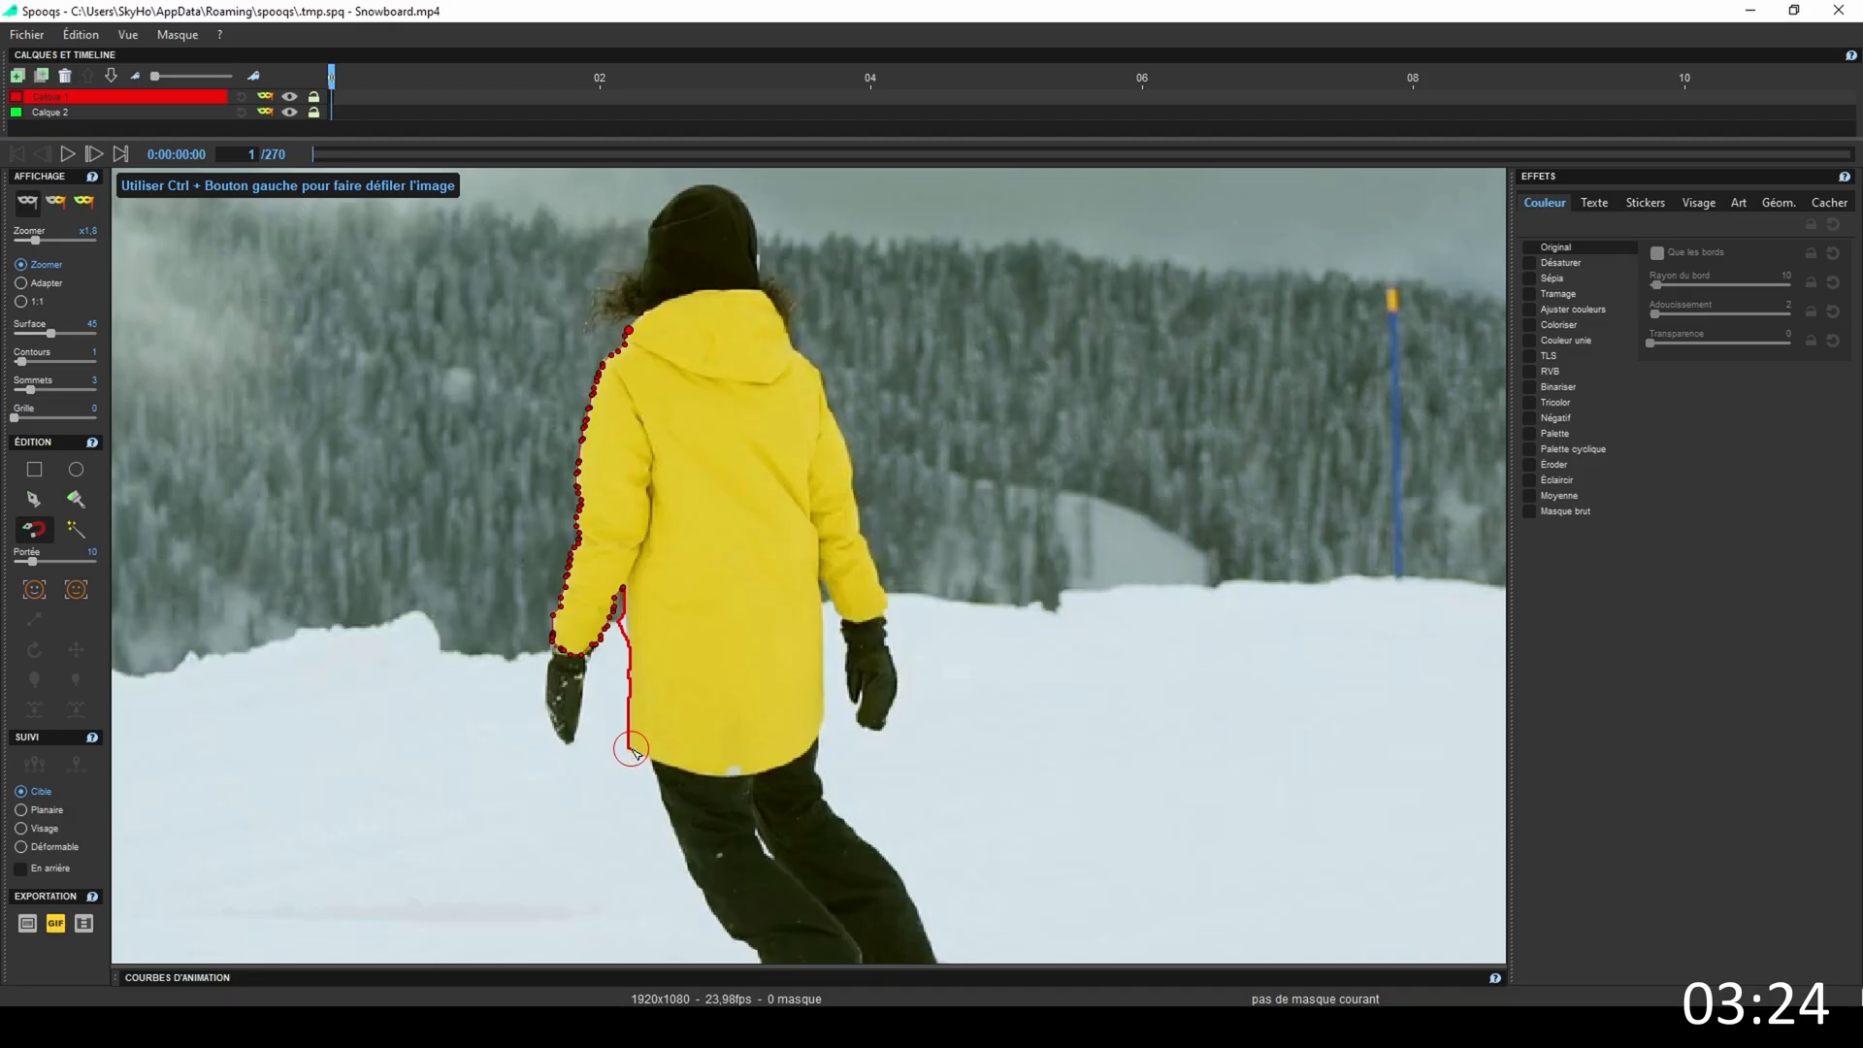
left_click(882, 1044)
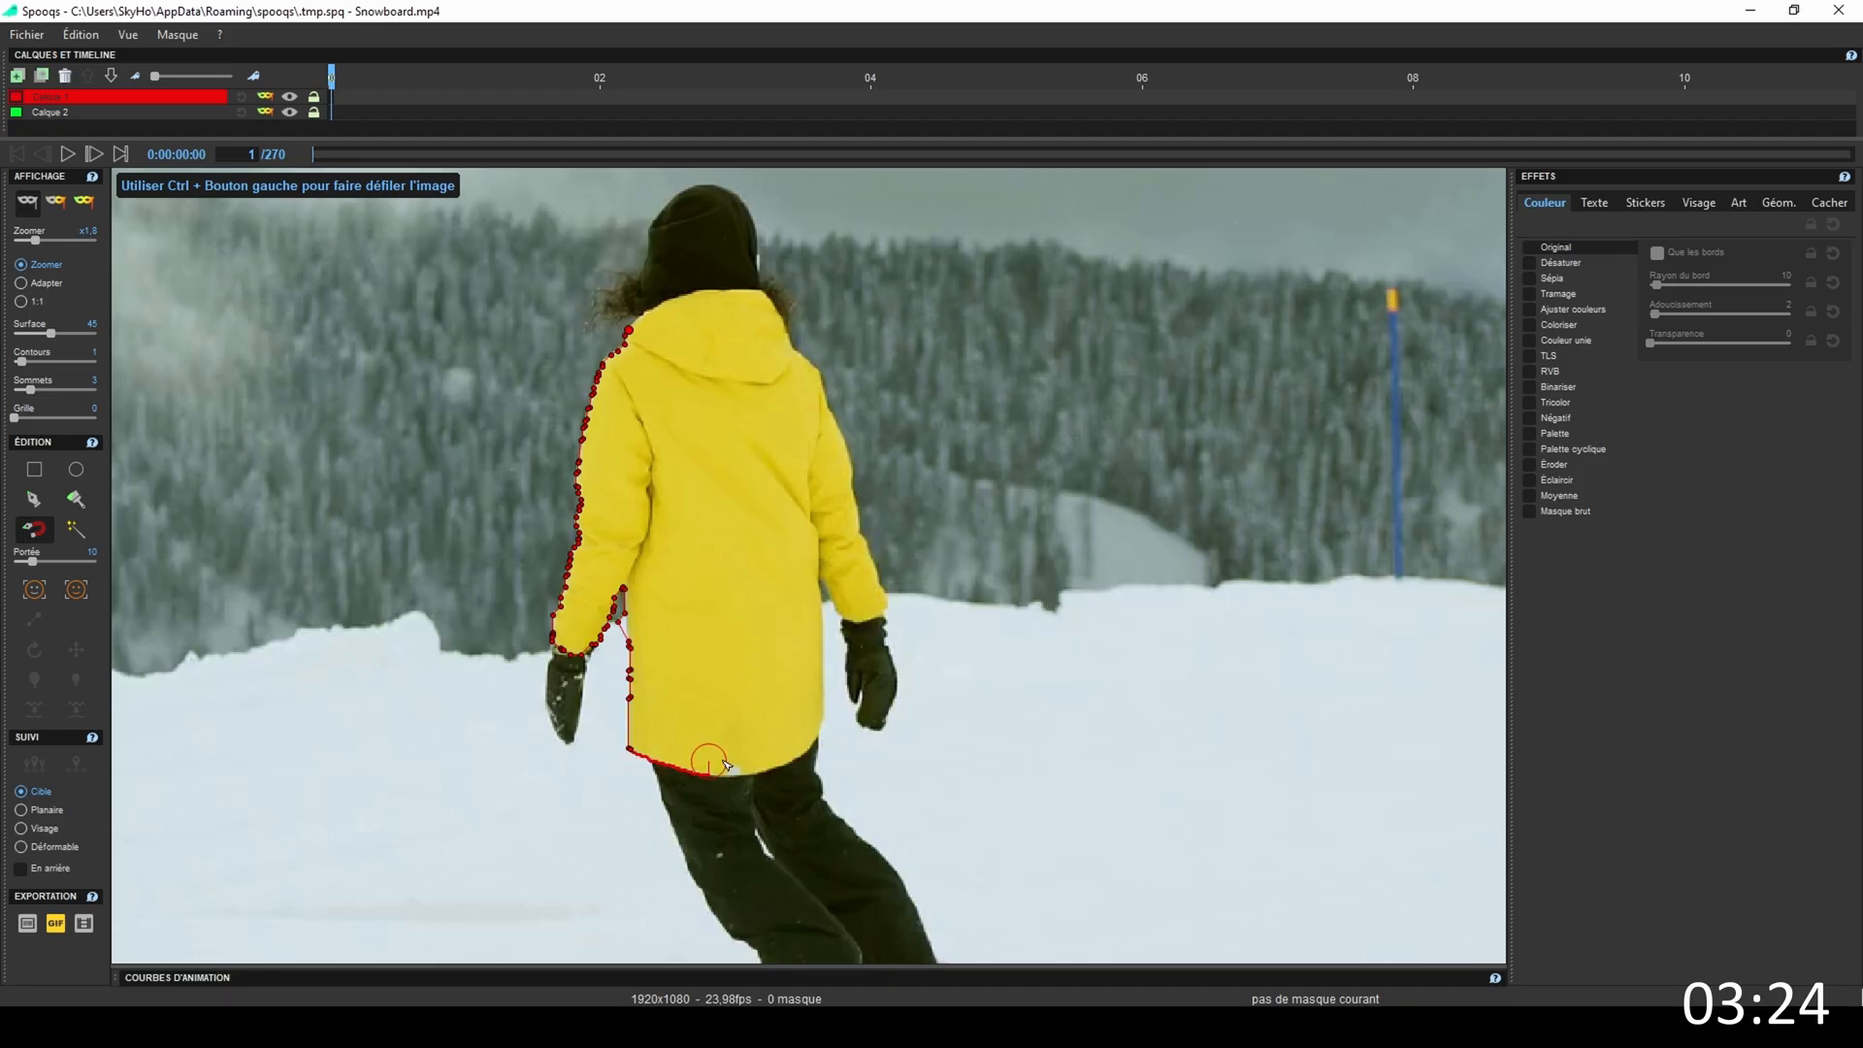
left_click(821, 729)
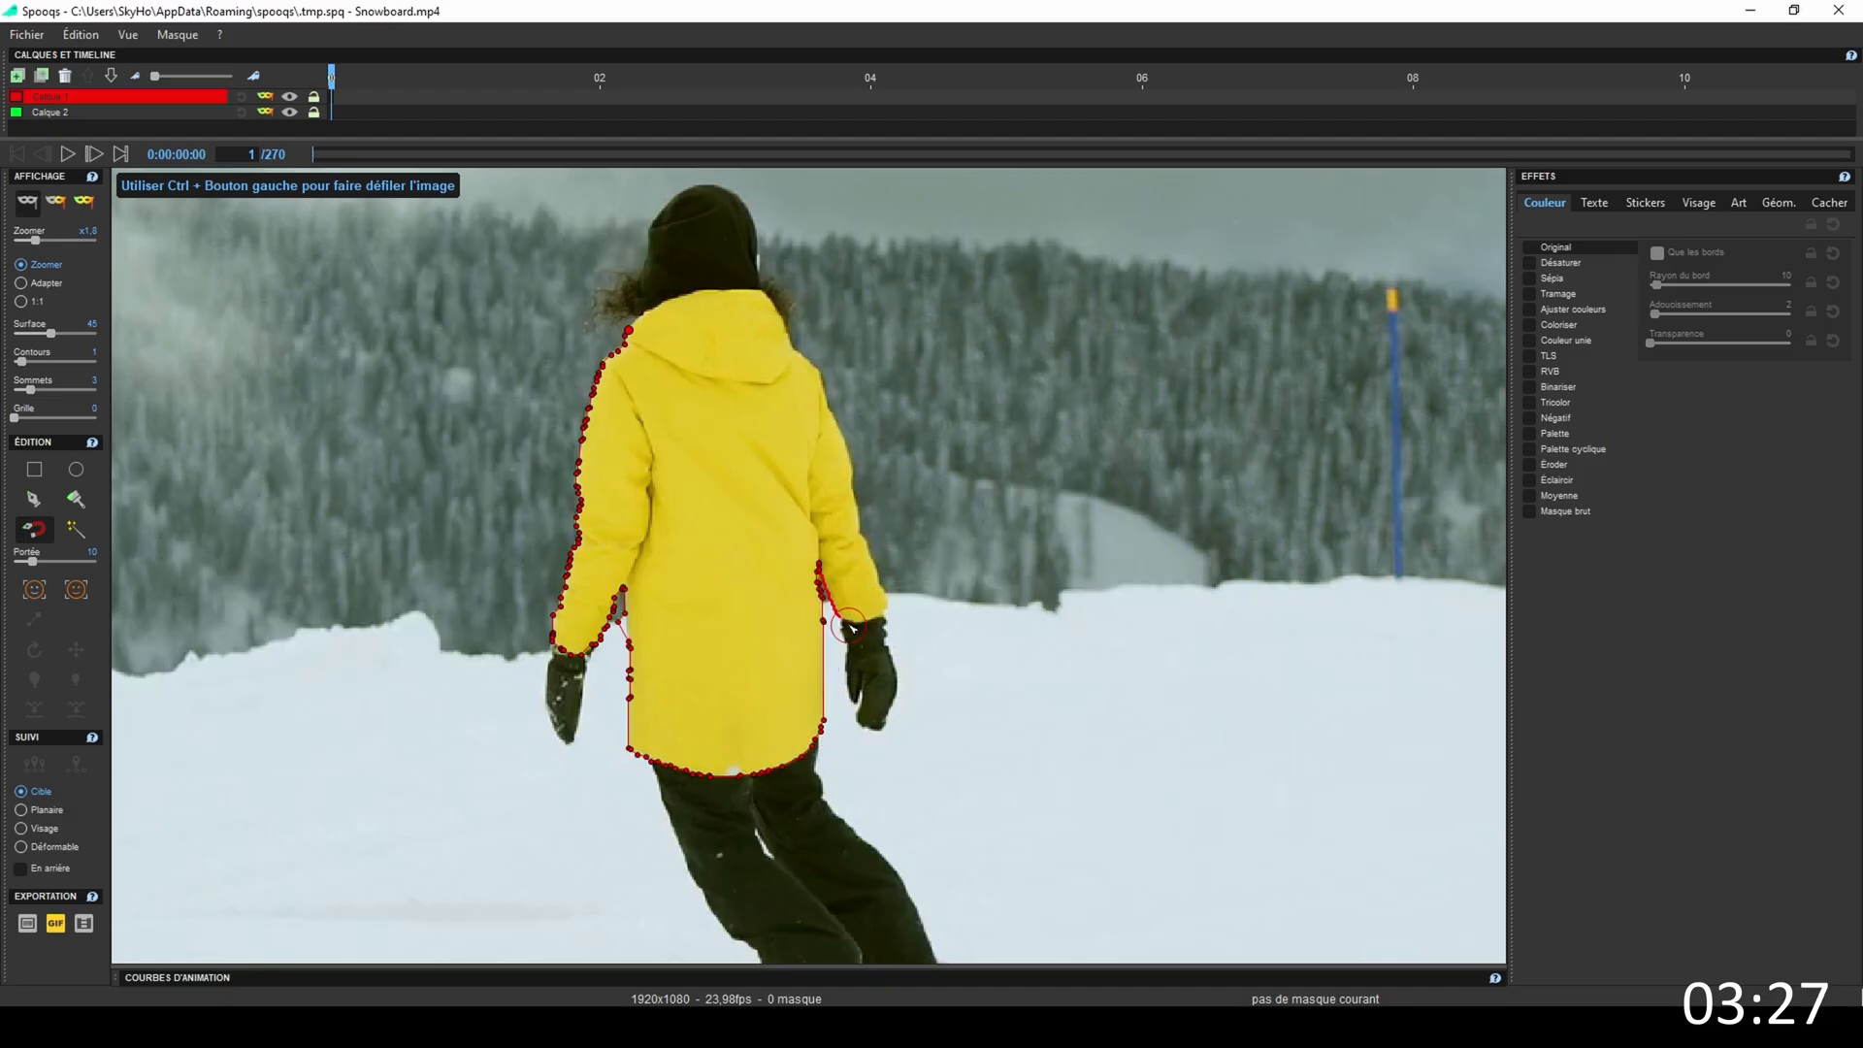
left_click(628, 331)
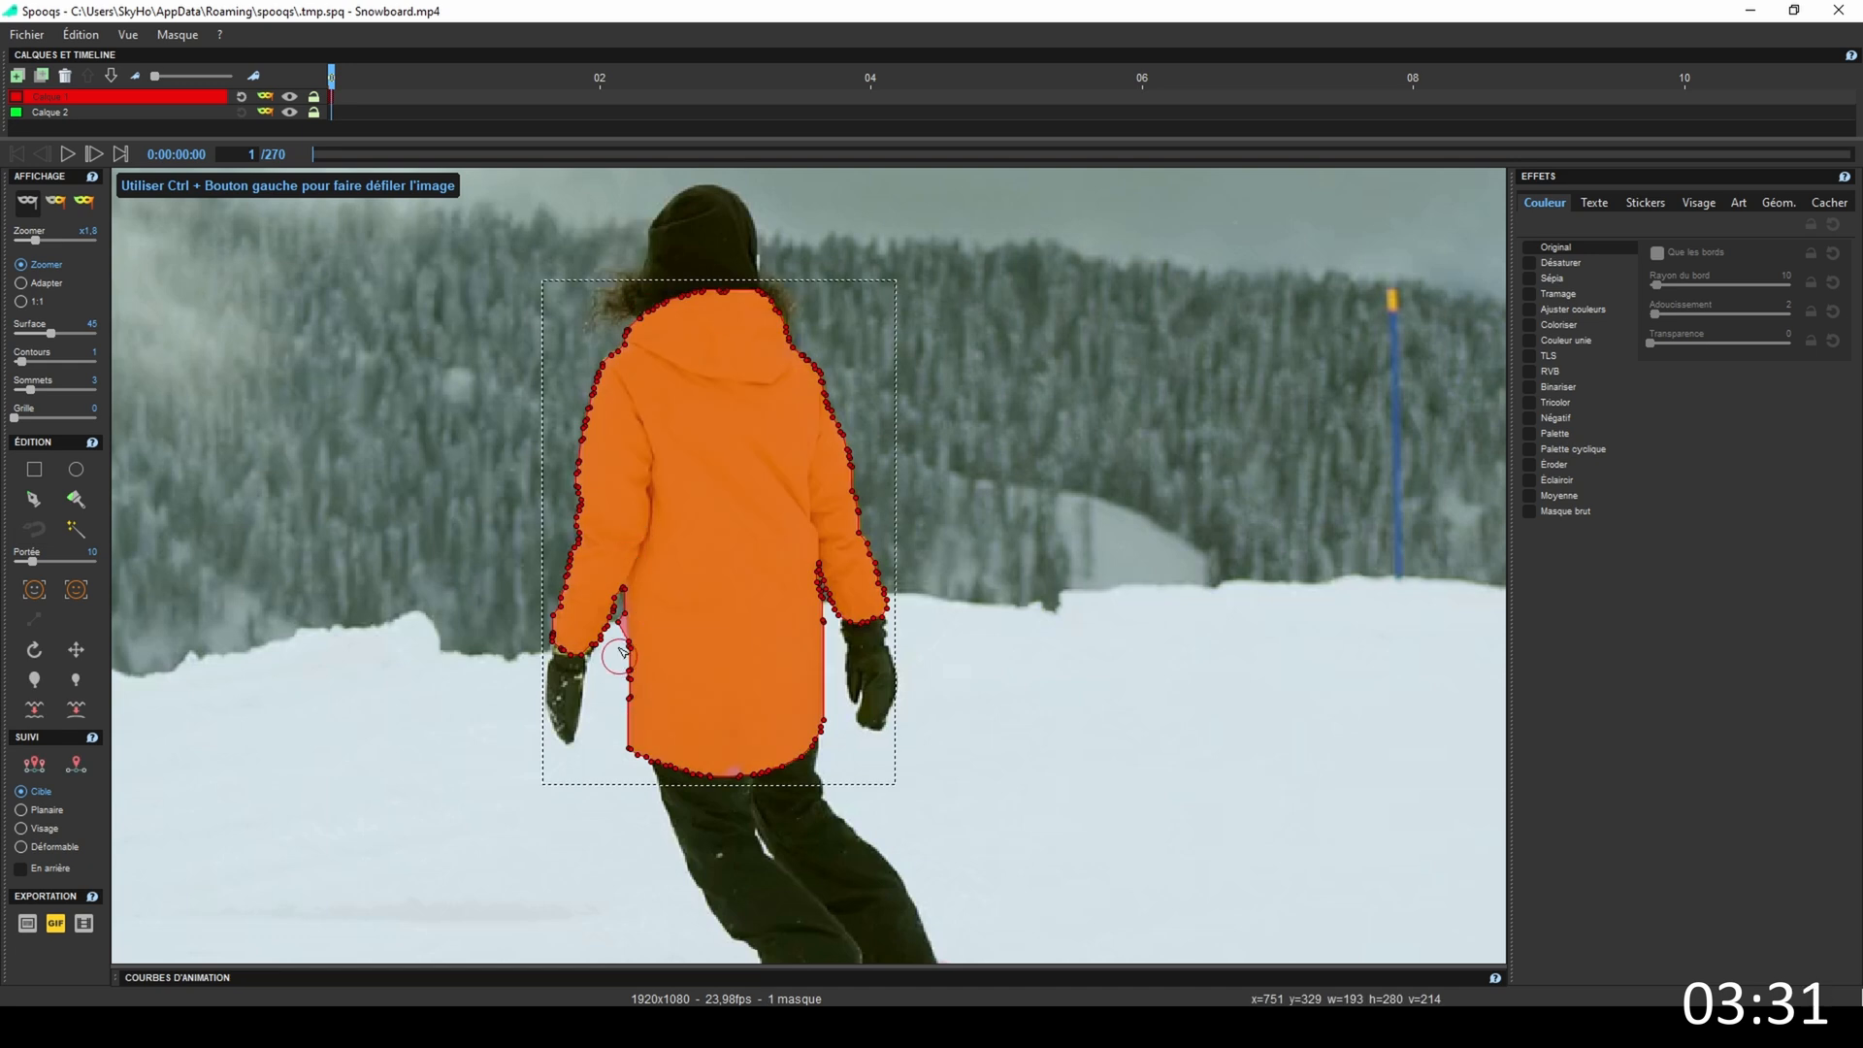
Remove the stray mask vertex in the gap between the coat's left sleeve and its body
scroll(619, 628, "up", 1)
scroll(619, 628, "up", 2)
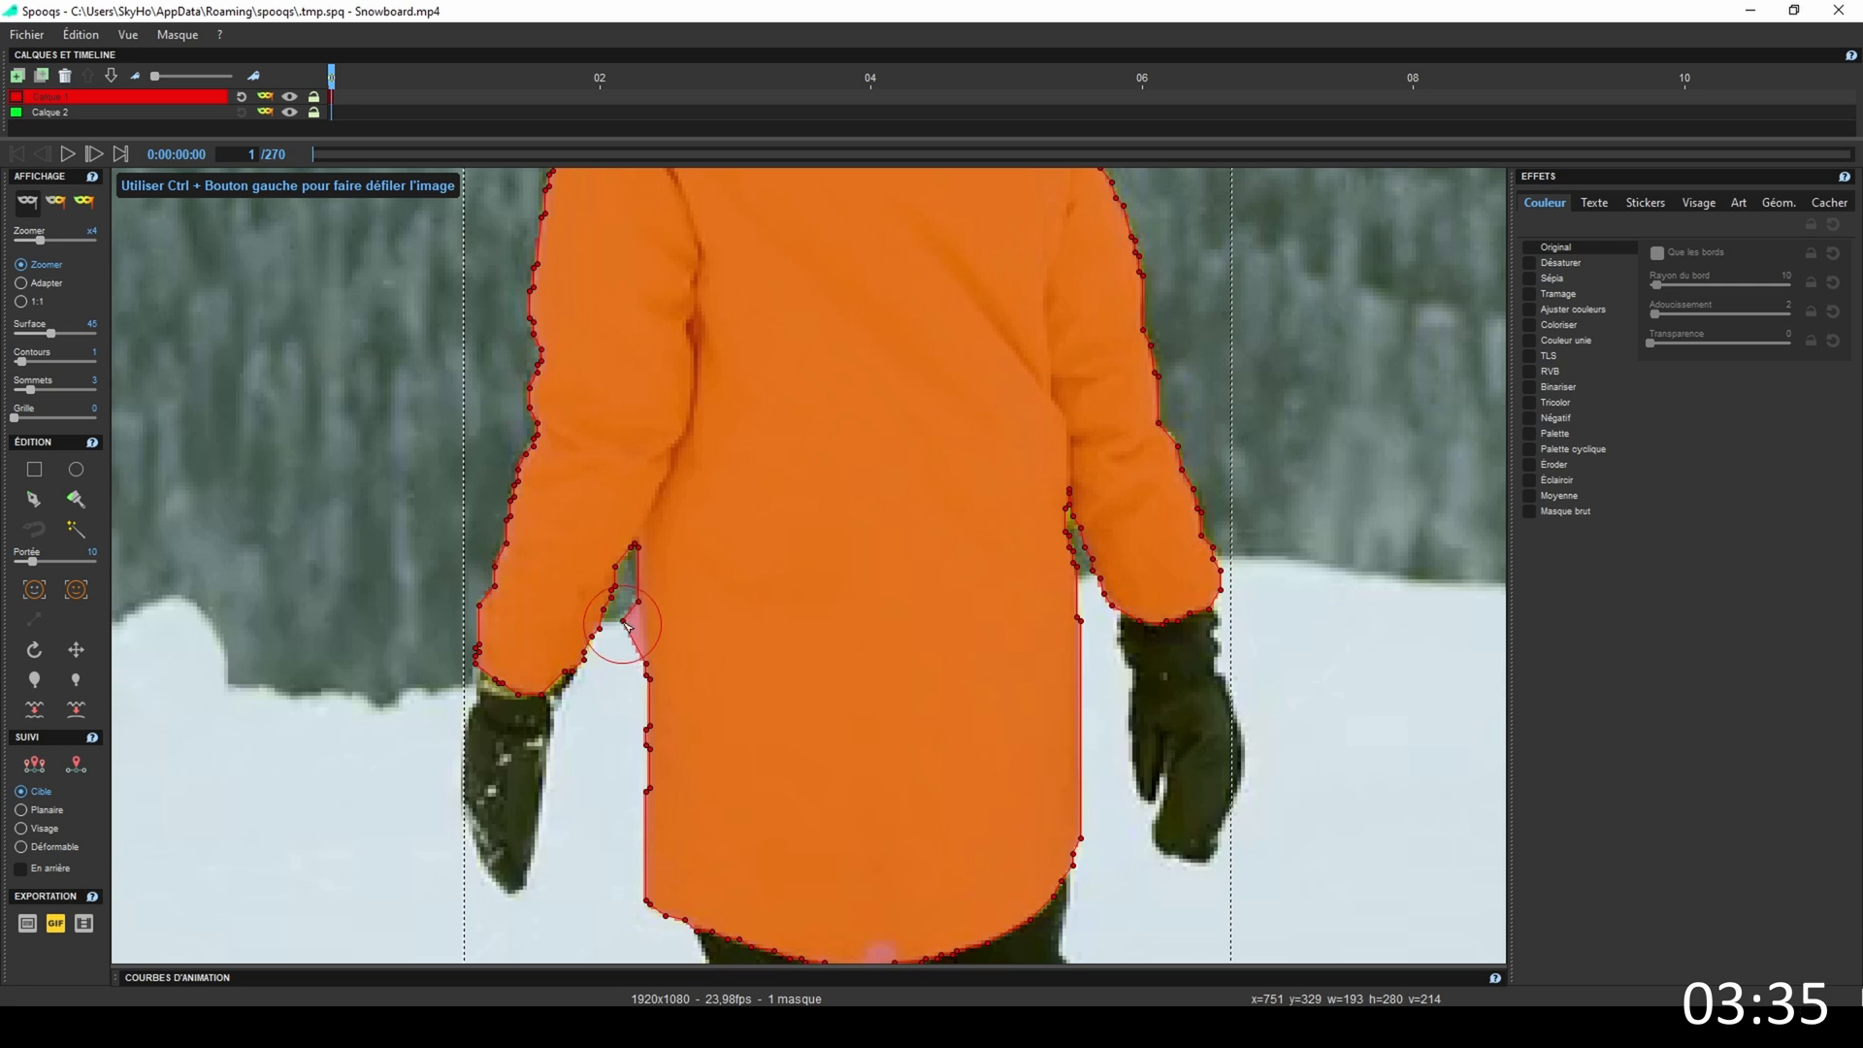
right_click(627, 626)
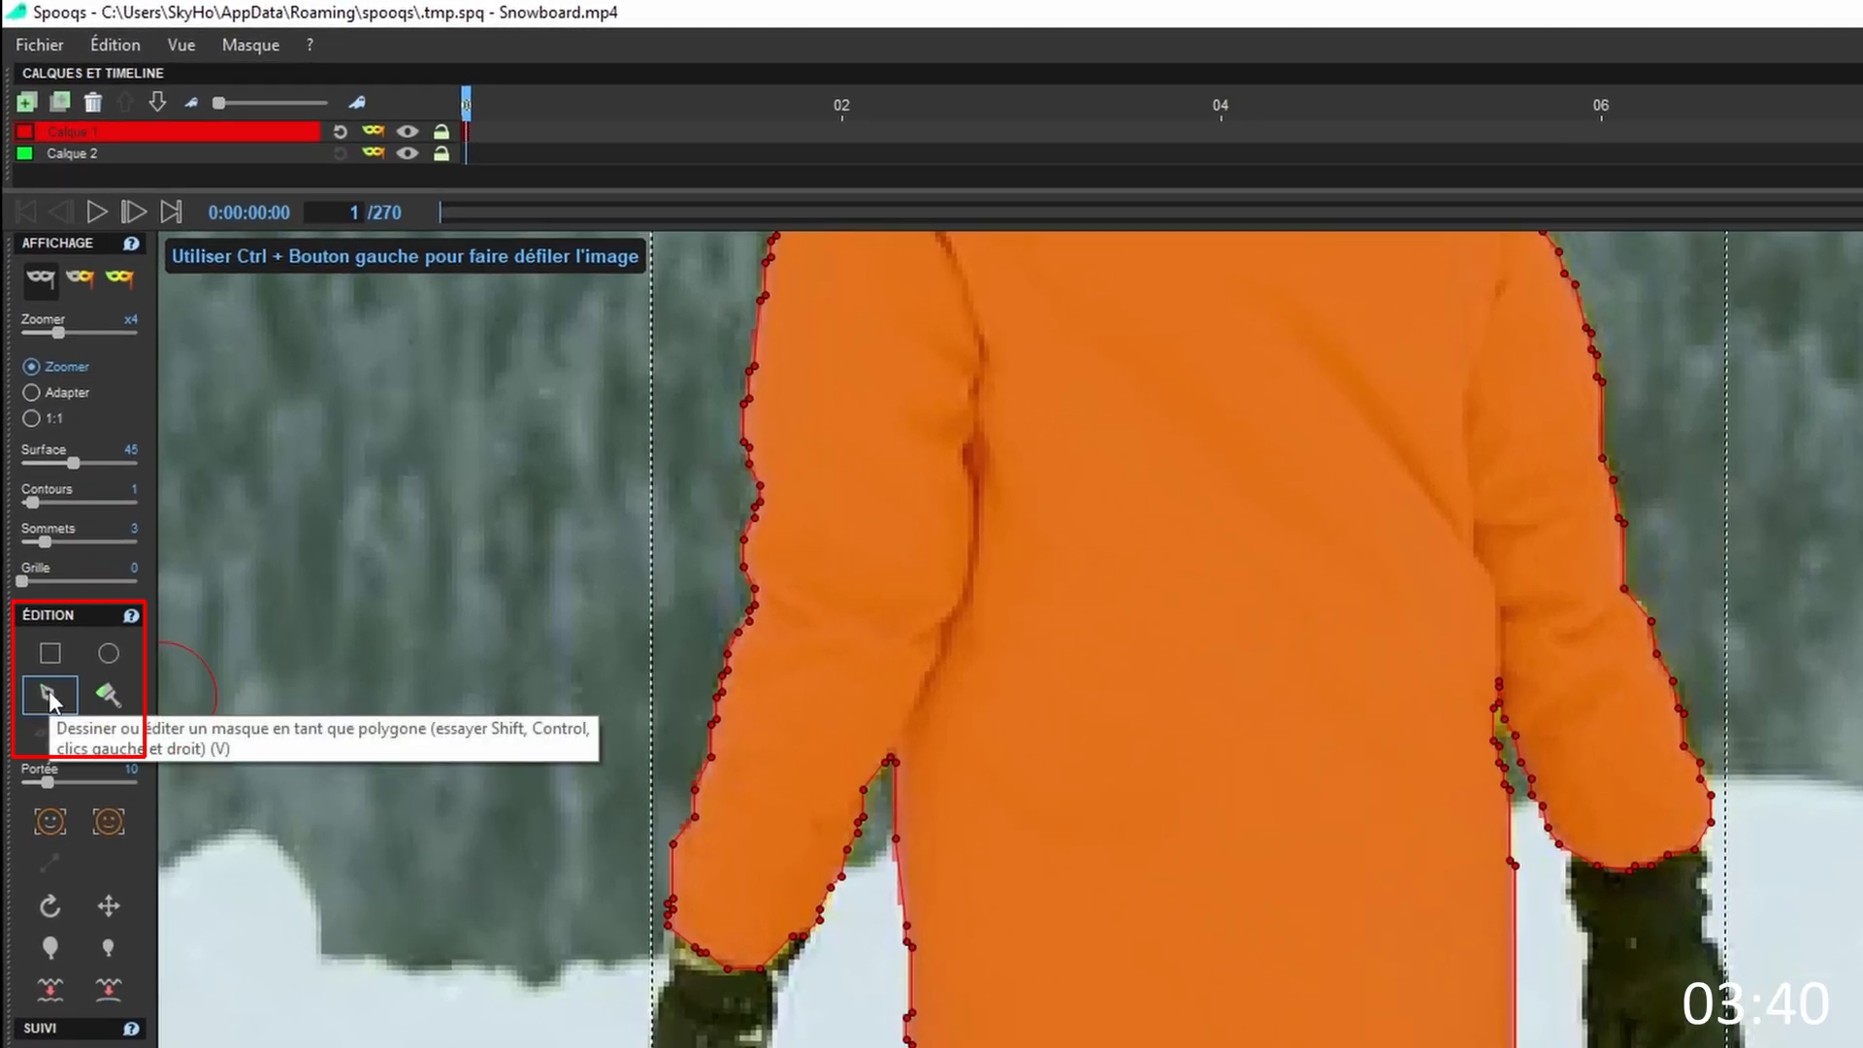
With the polygon pen, add a vertex on the coat mask's edge near the hem and remove the two vertices above it
left_click(48, 691)
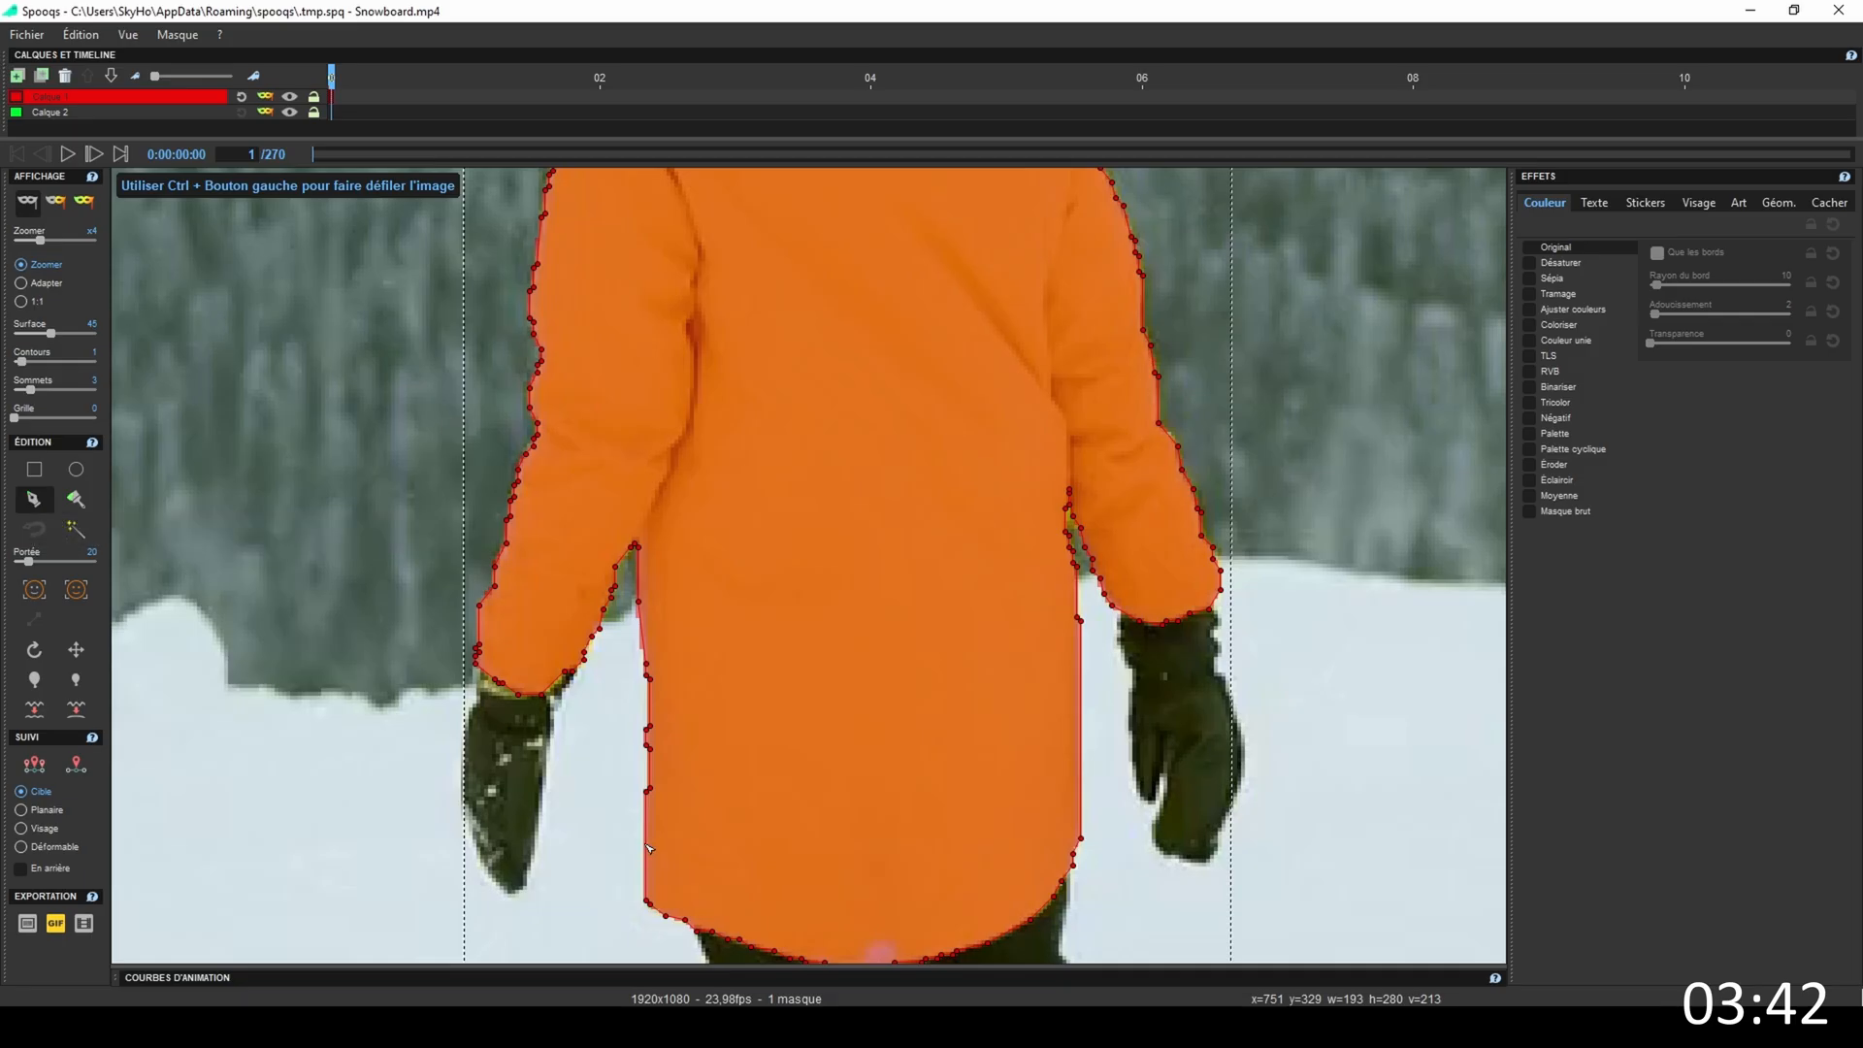
left_click(647, 847)
right_click(648, 792)
right_click(650, 747)
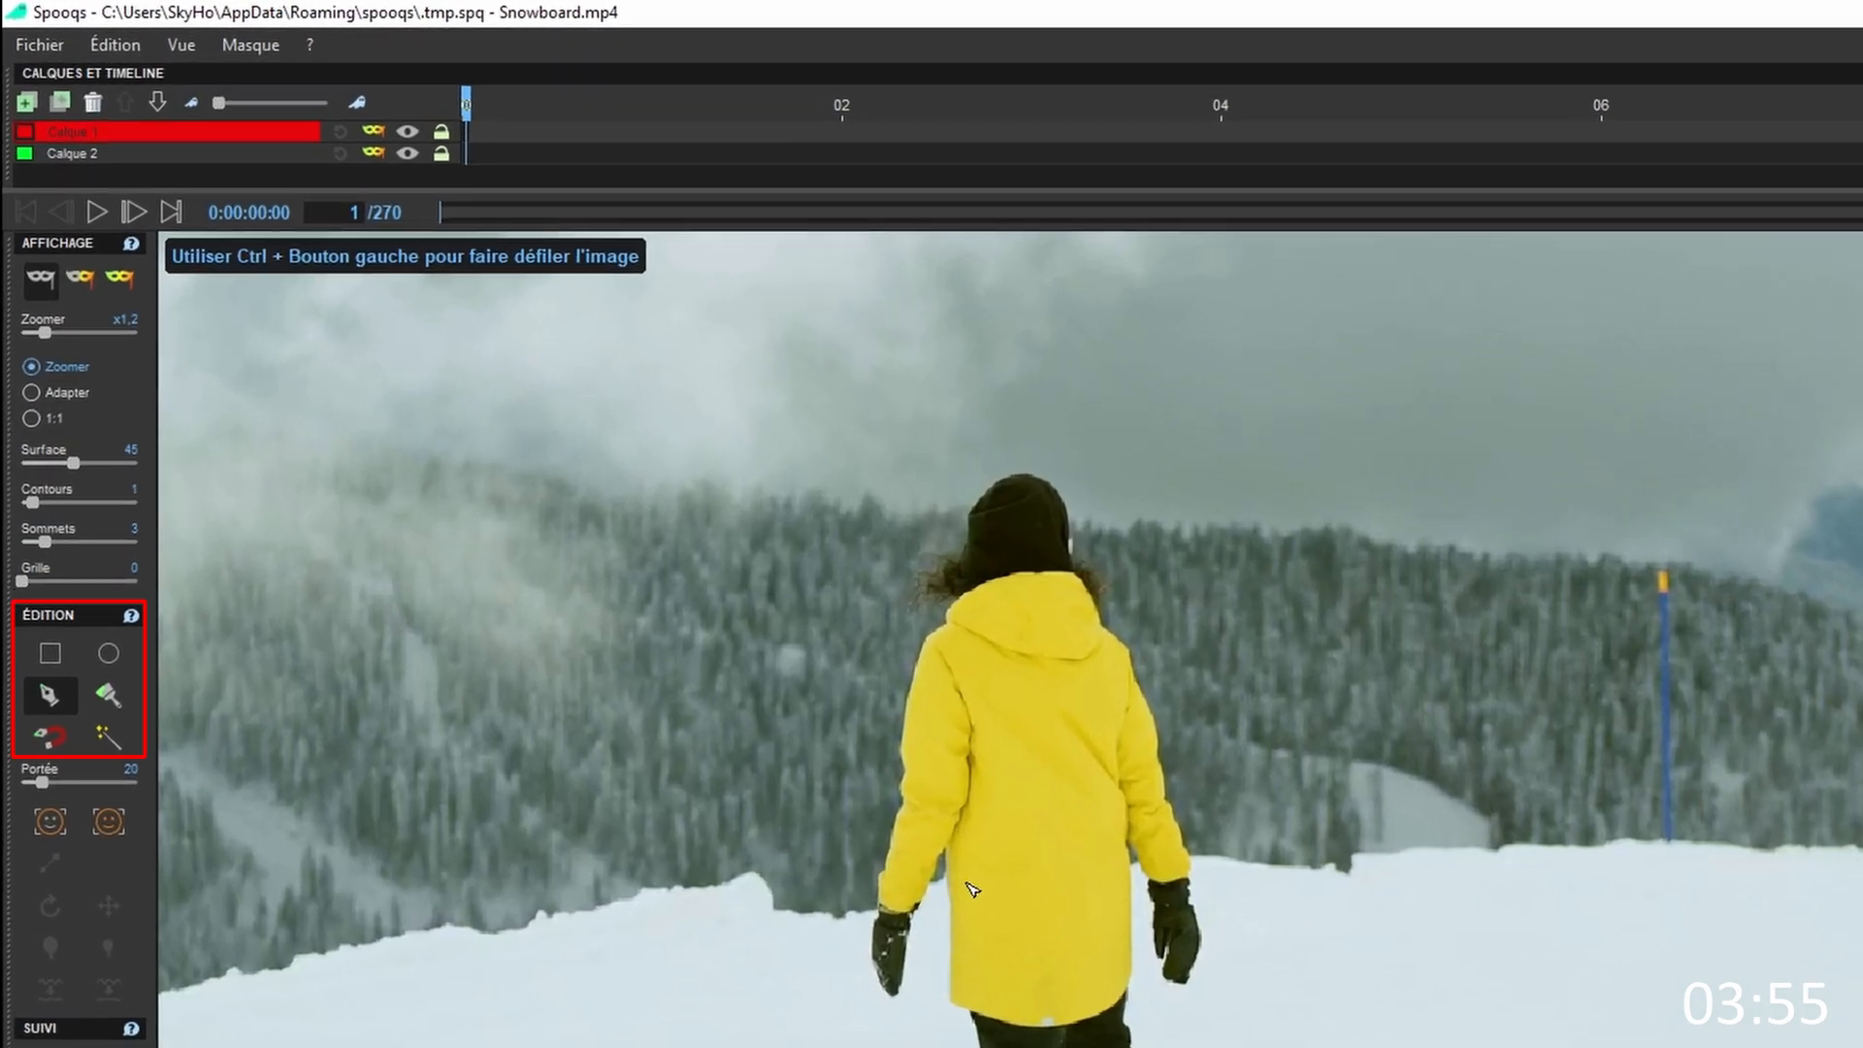
Mask the whole yellow coat with the magic wand at sensitivity 30, extending the selection out to its sleeve edges
left_click(110, 737)
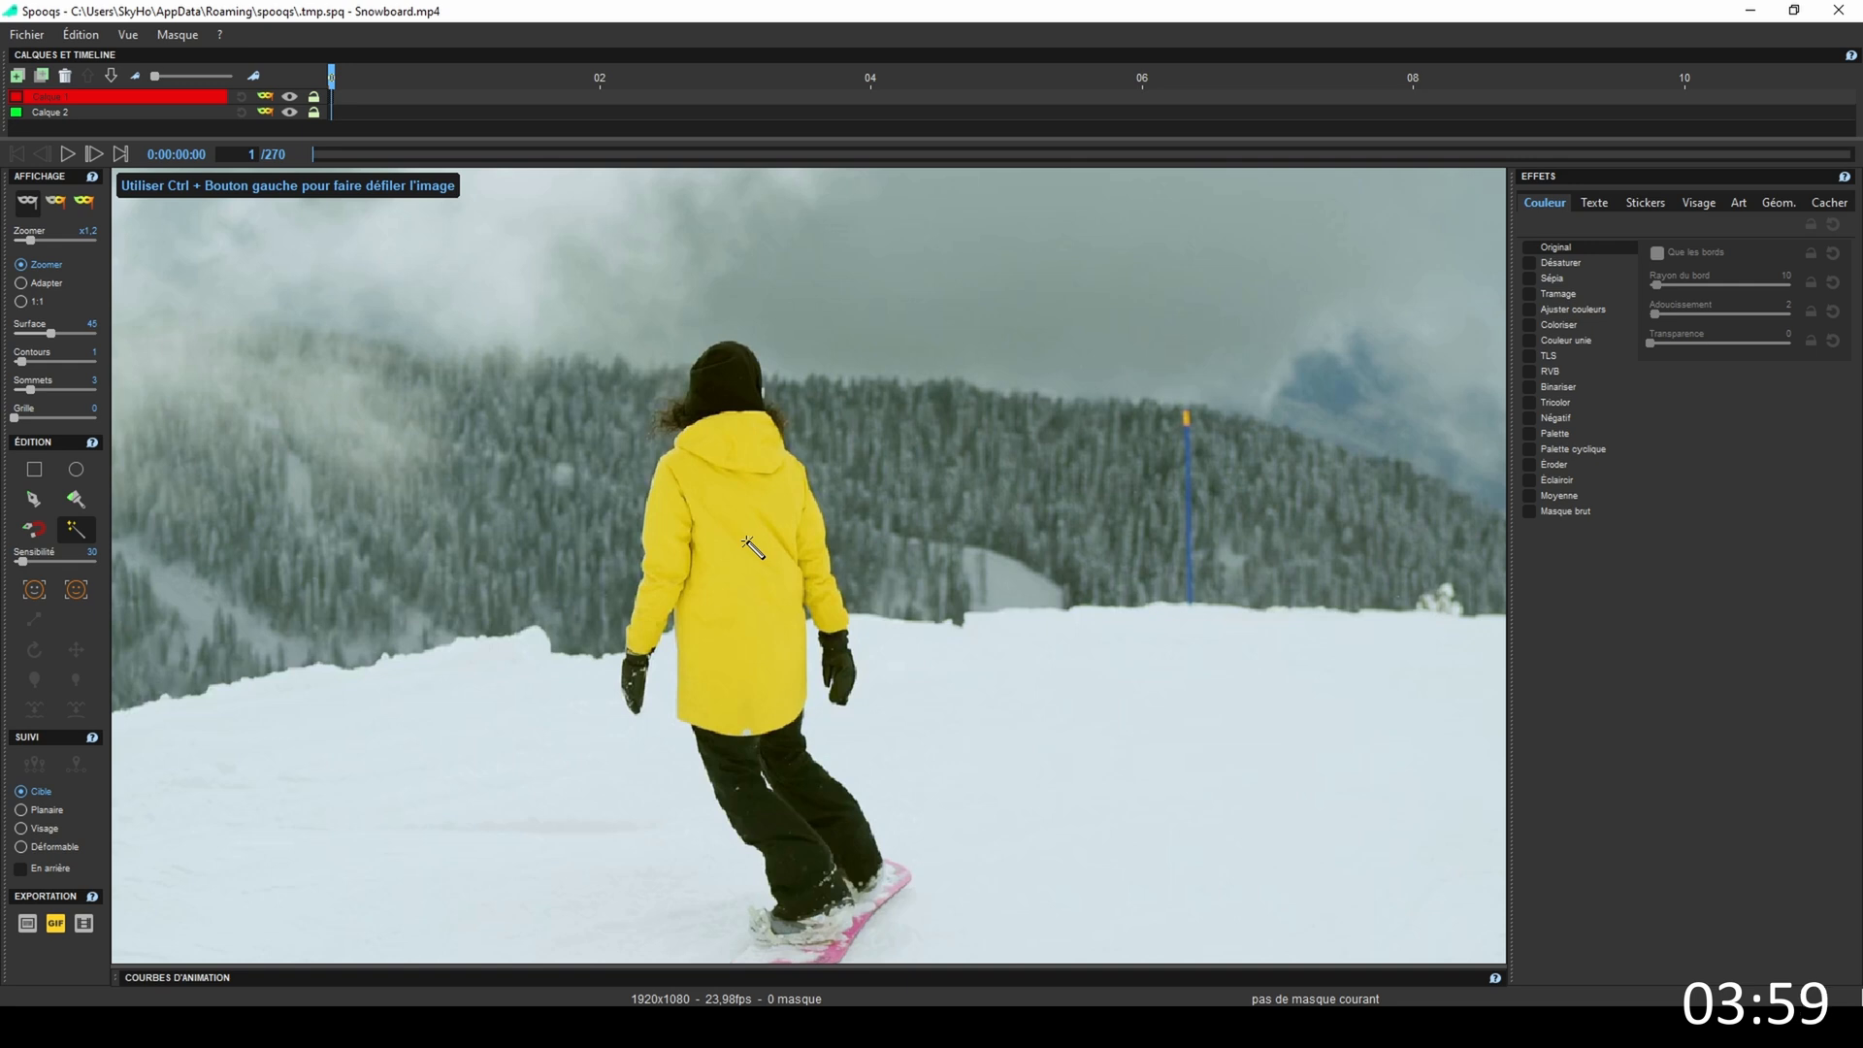
left_click(752, 548)
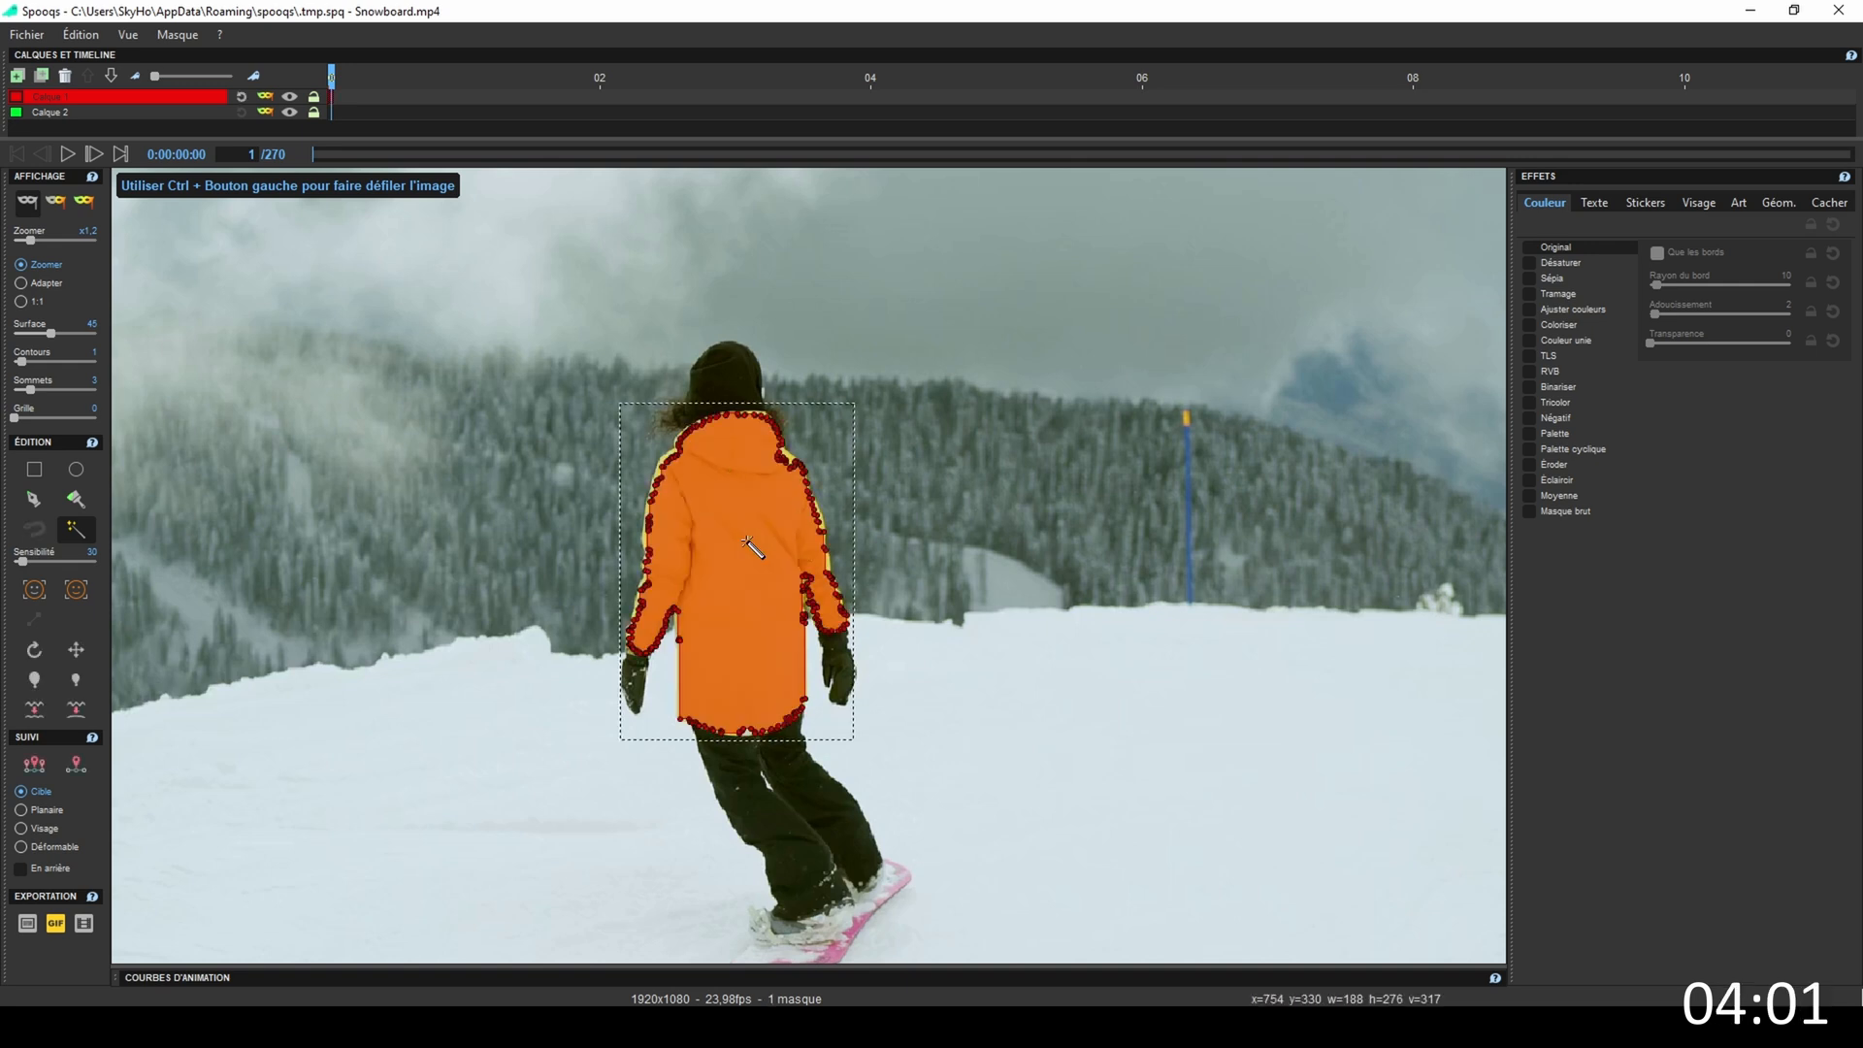
scroll(752, 548, "up", 2)
scroll(752, 548, "up", 2)
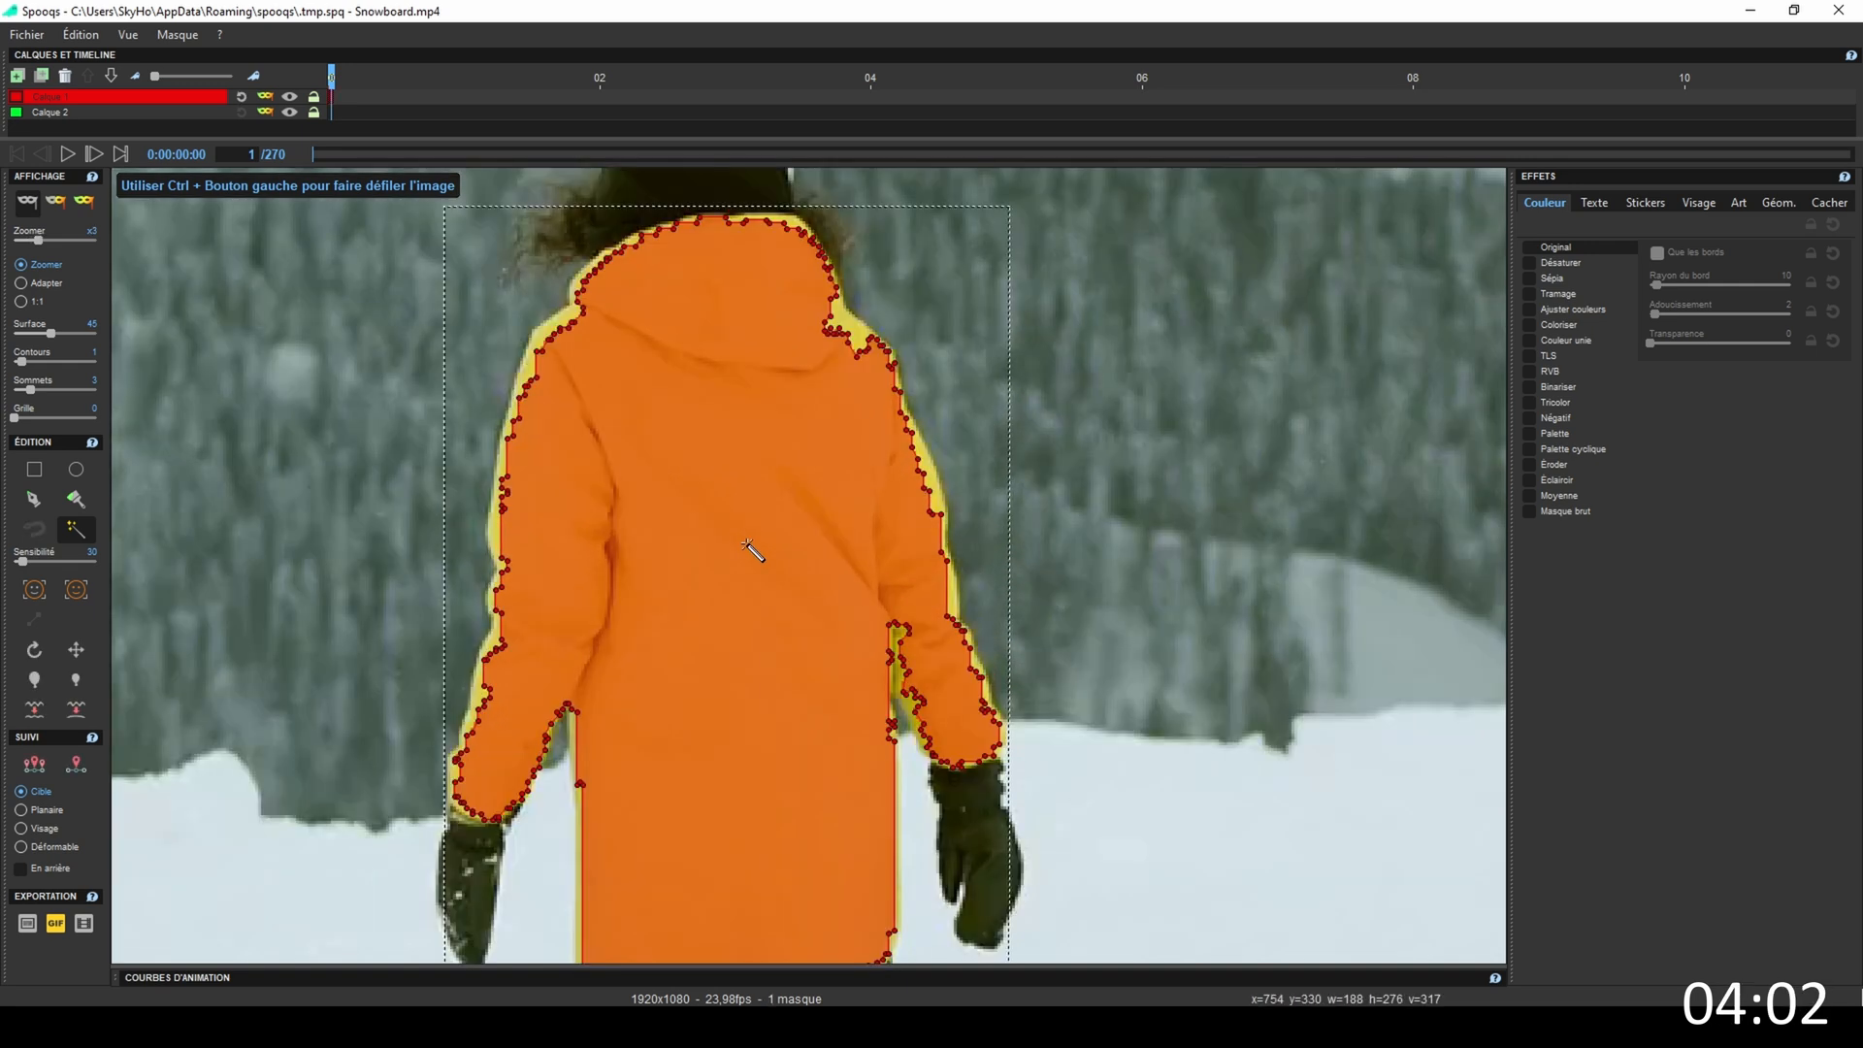
left_click(472, 788)
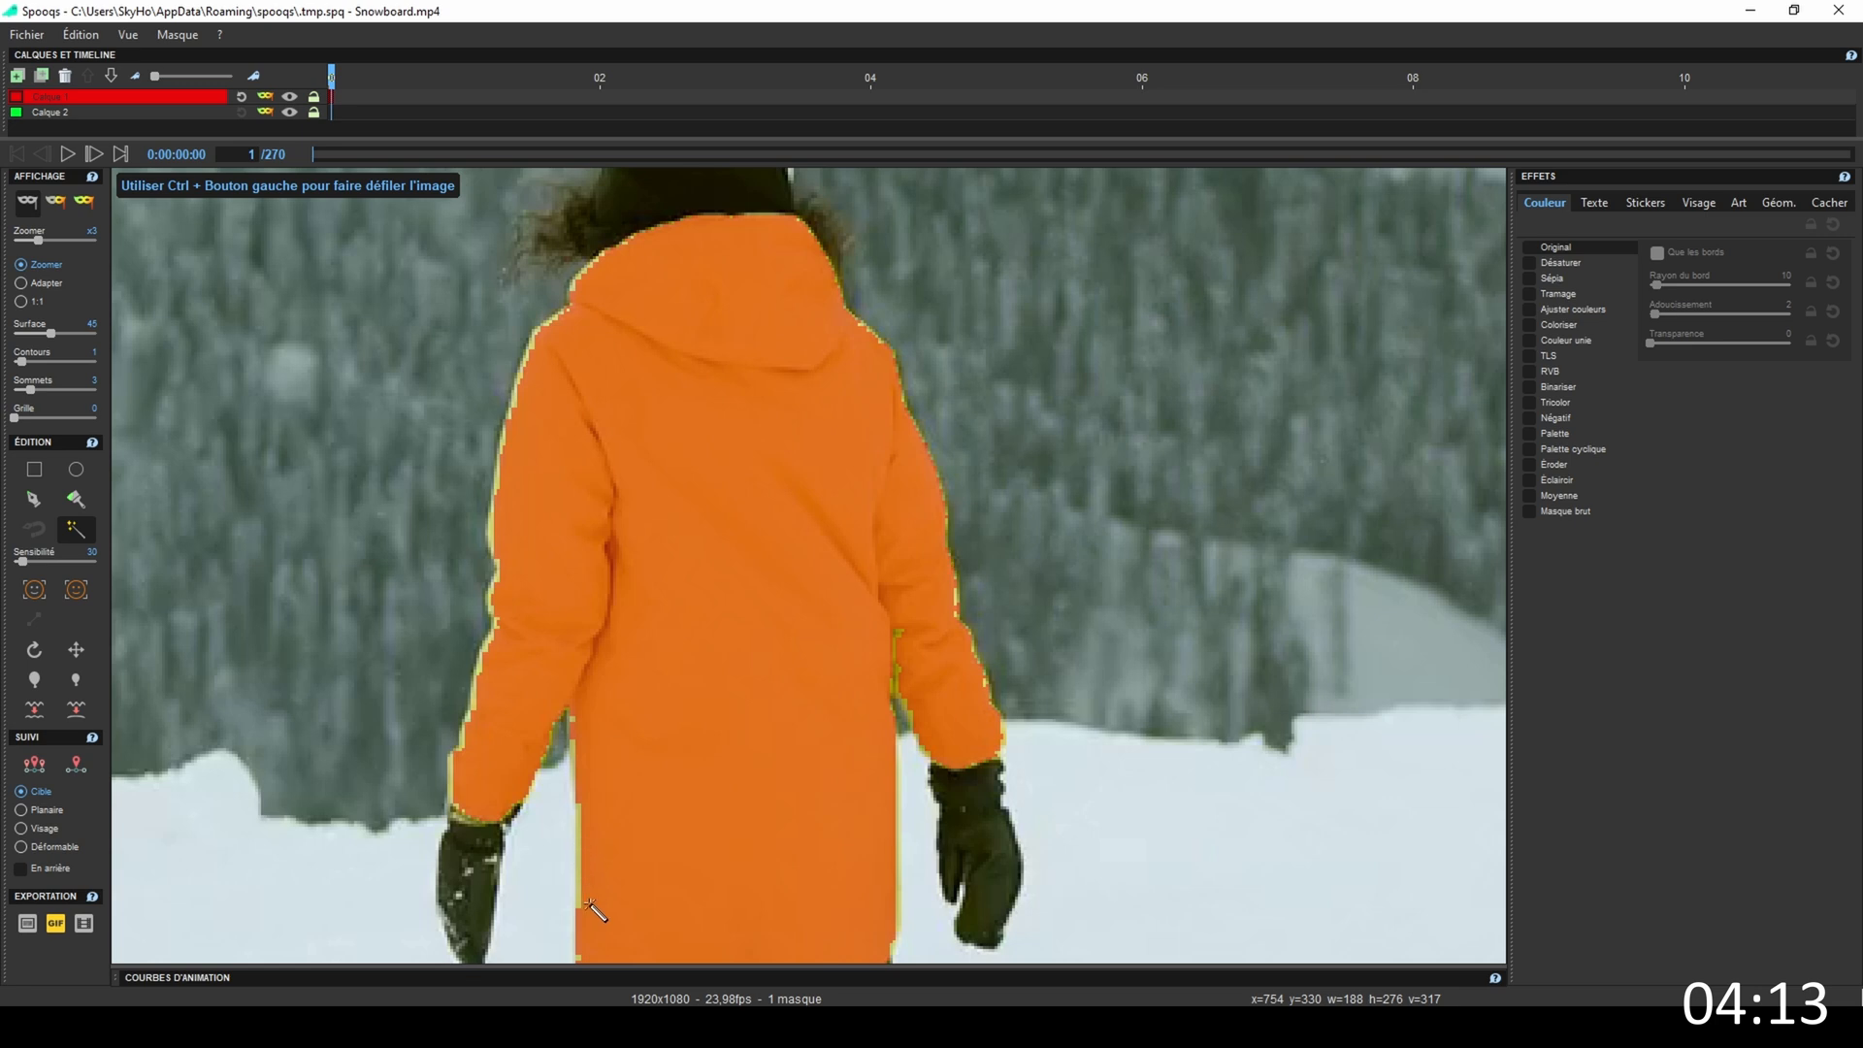
left_click(679, 679)
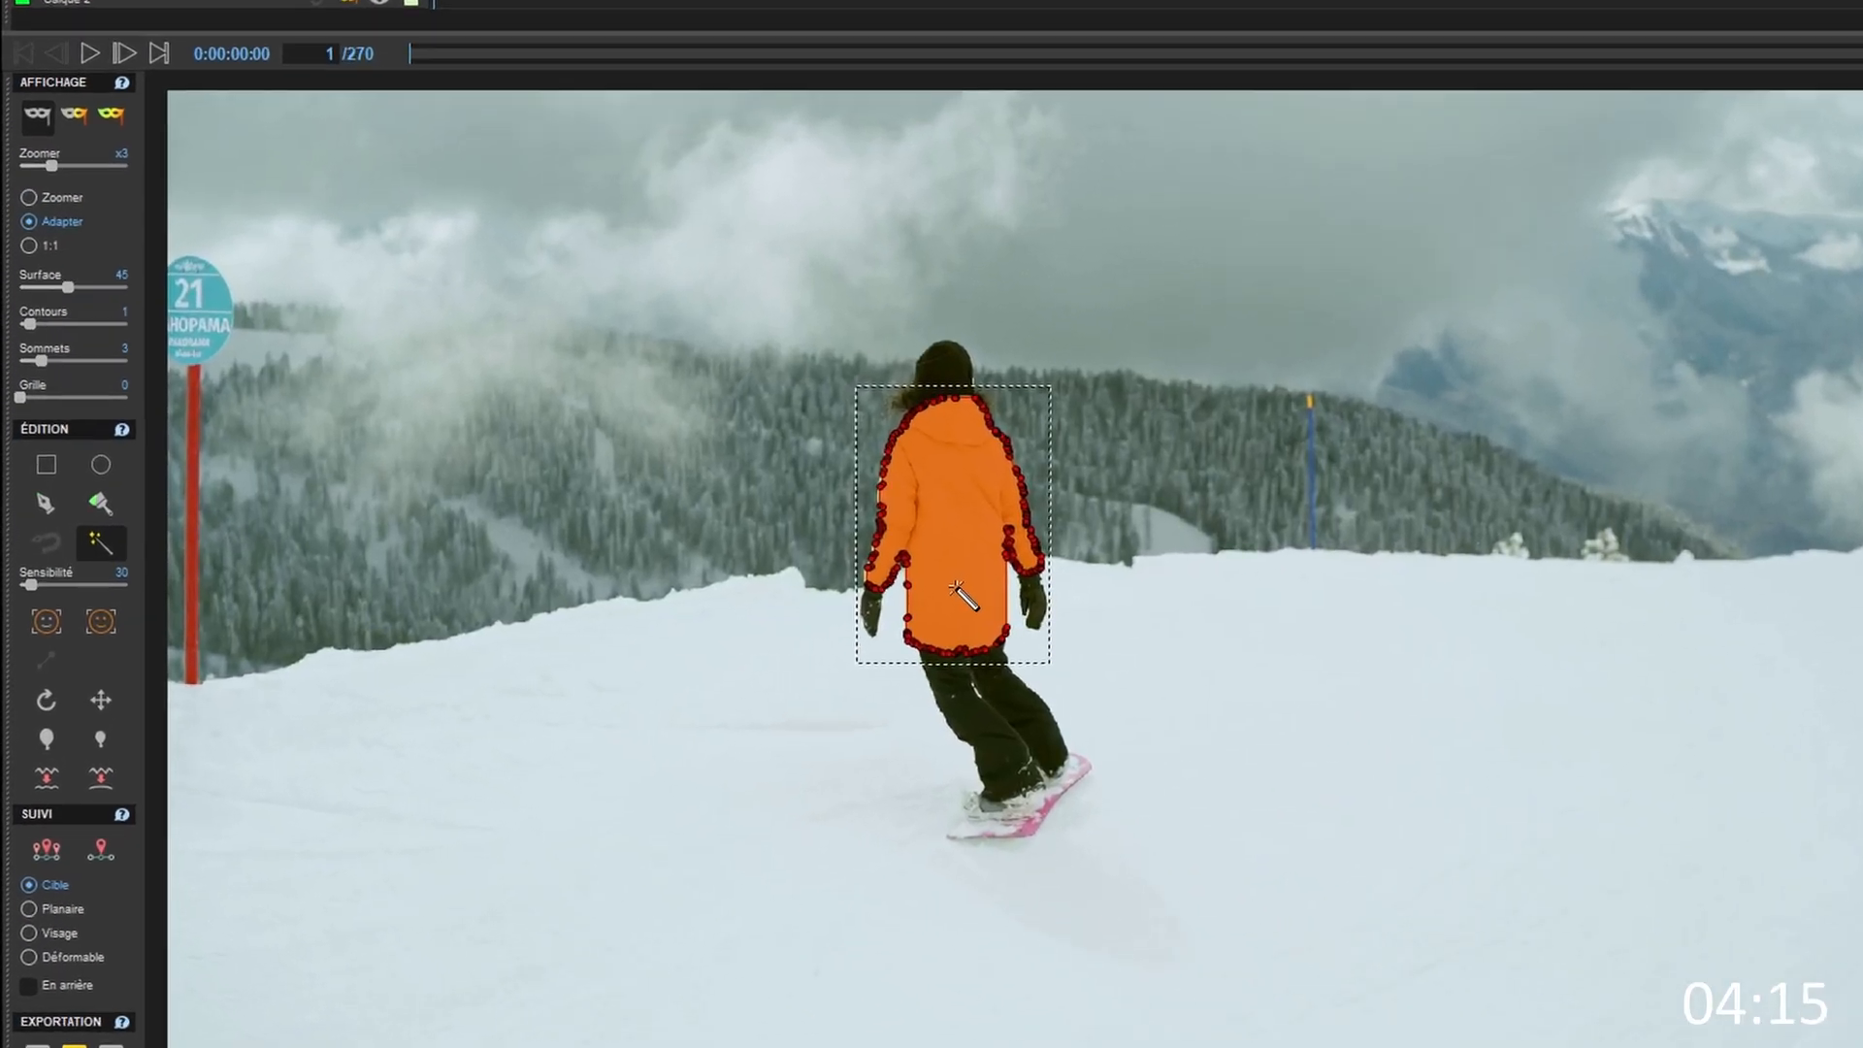
Try rotating the coat mask about a point on the hood, cancel it, and try shifting the mask slightly sideways
left_click(50, 718)
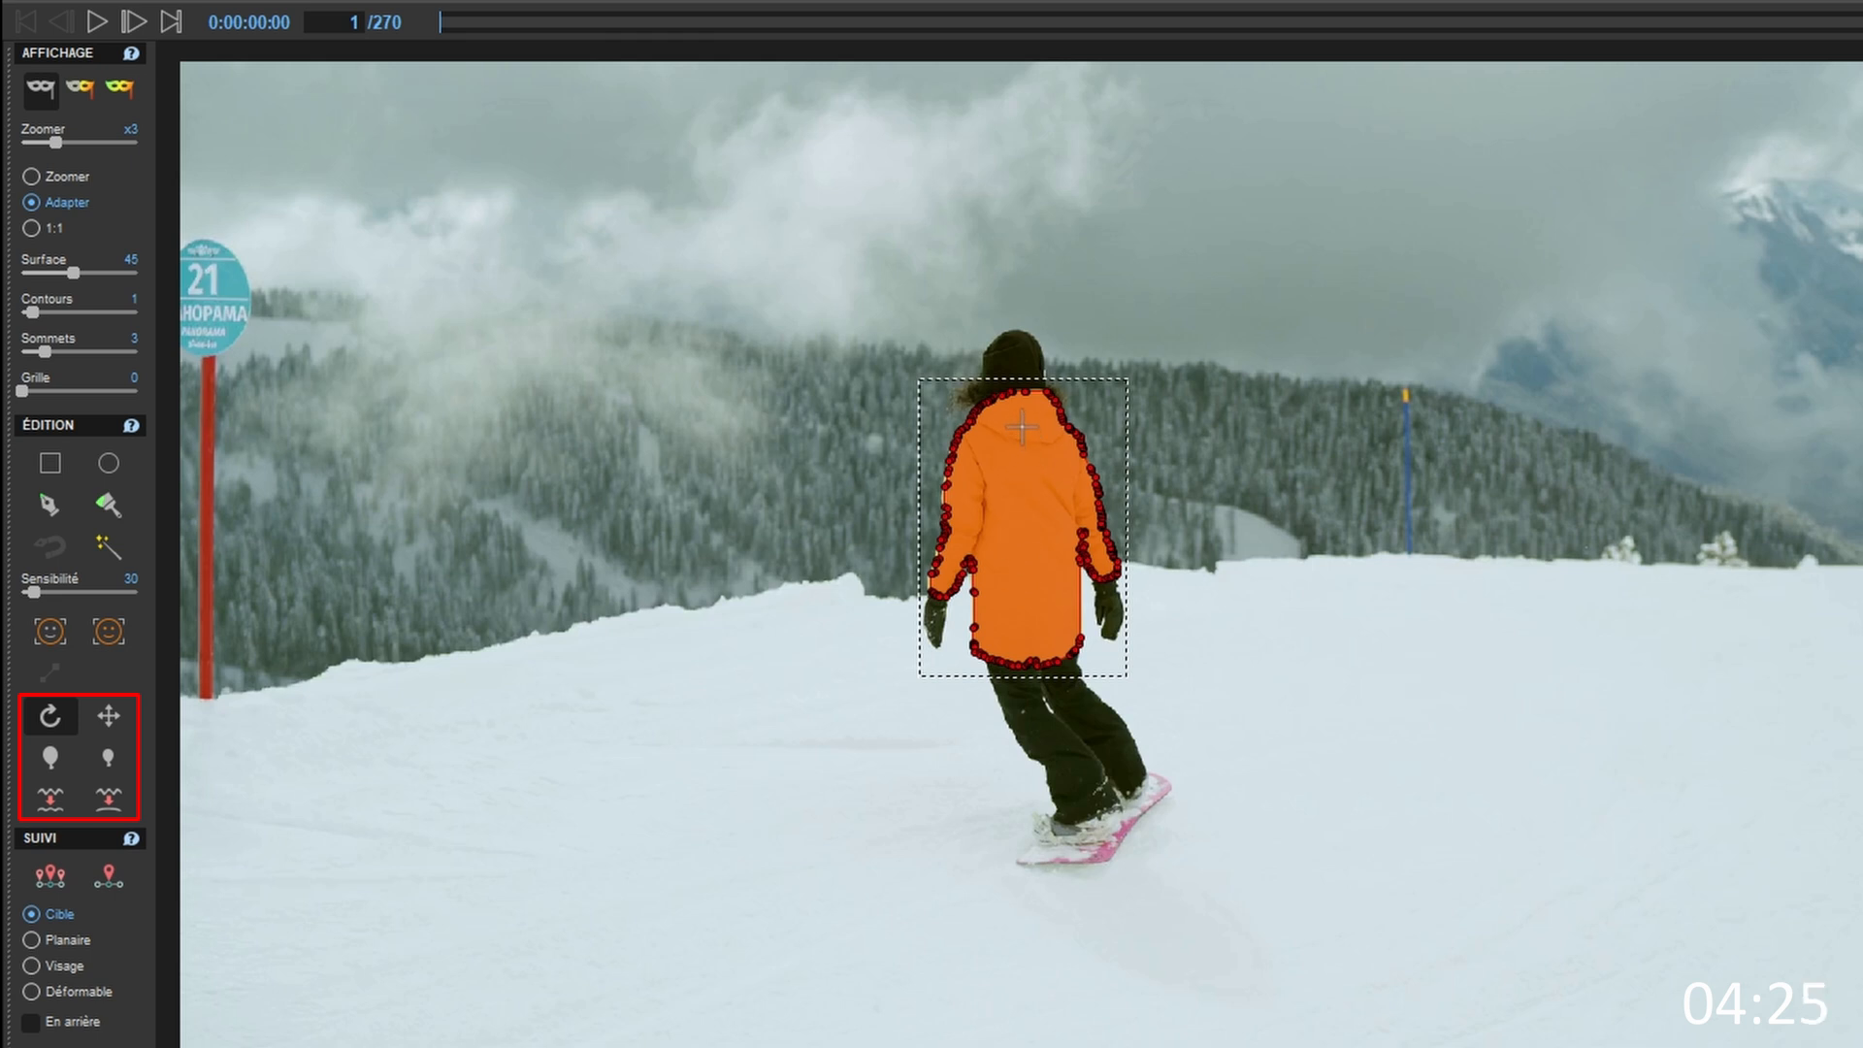
mouse_move(1008, 428)
left_mouse_down()
mouse_move(973, 420)
mouse_move(990, 443)
mouse_move(985, 353)
mouse_move(1016, 459)
mouse_move(999, 421)
mouse_move(1013, 427)
left_mouse_up()
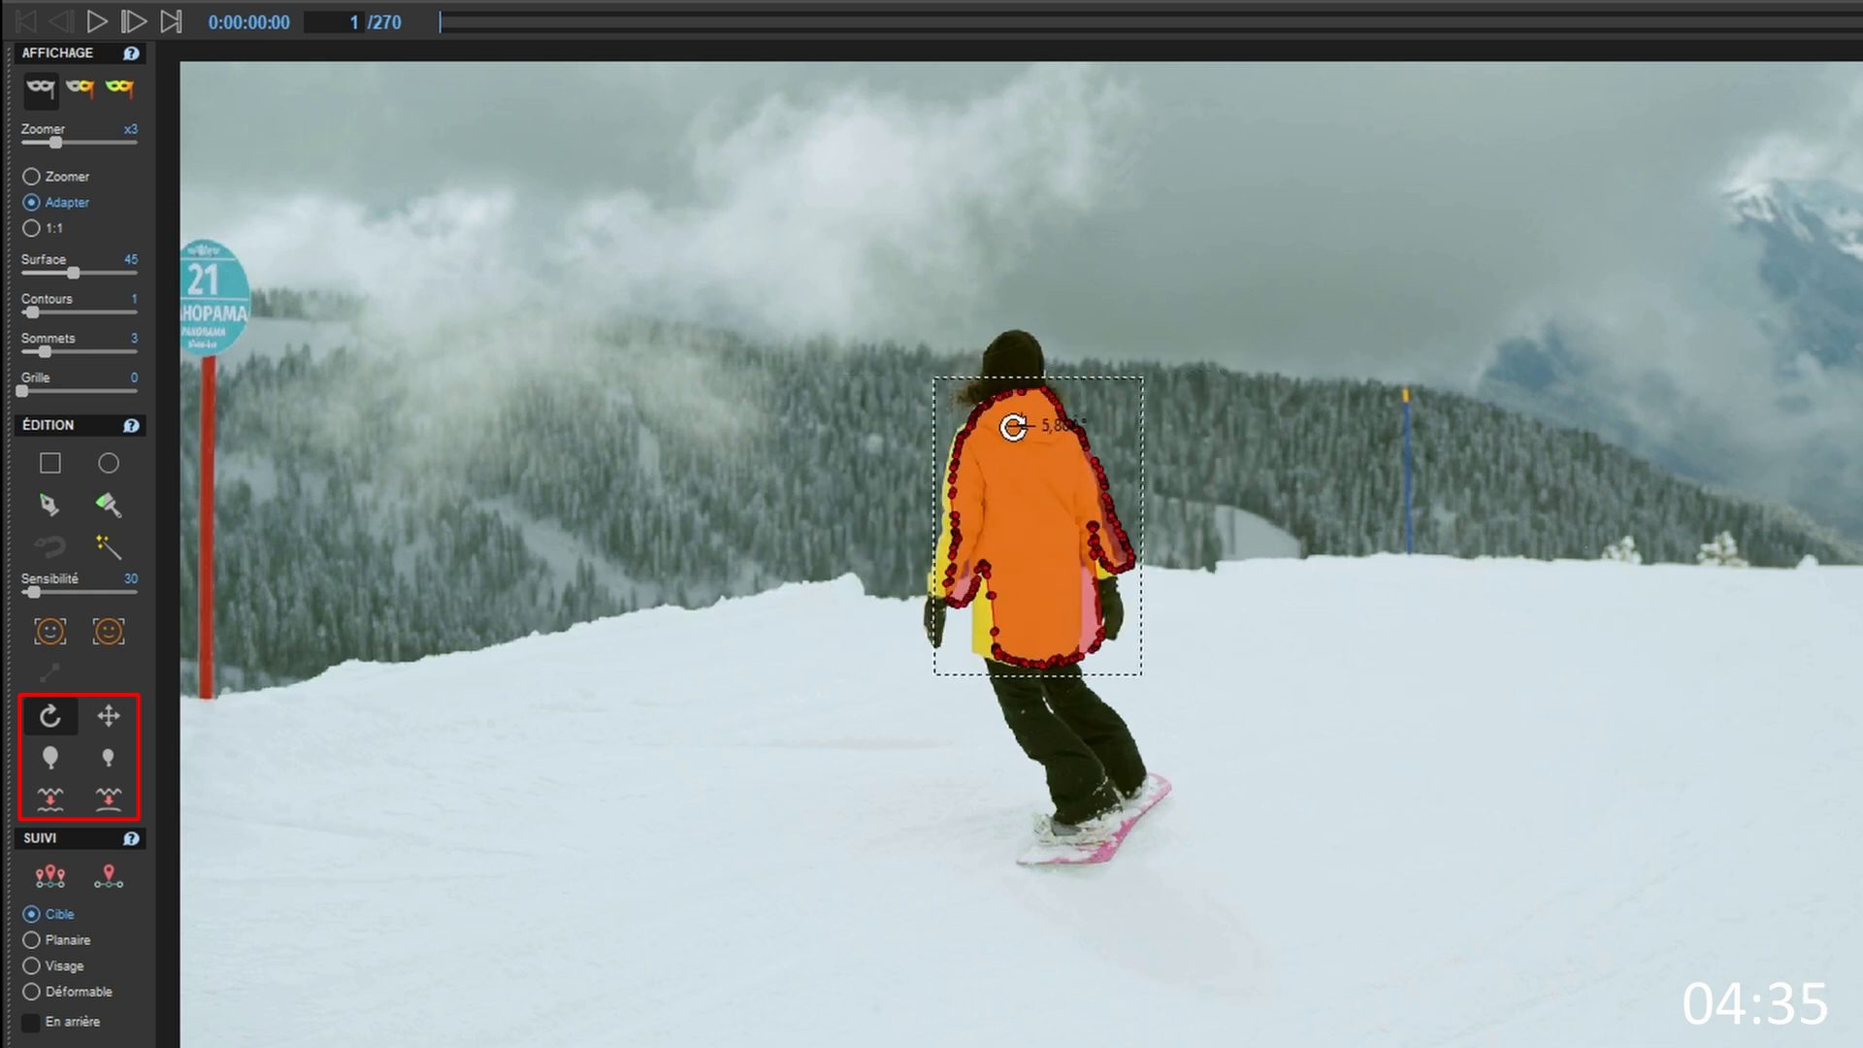
key("Escape")
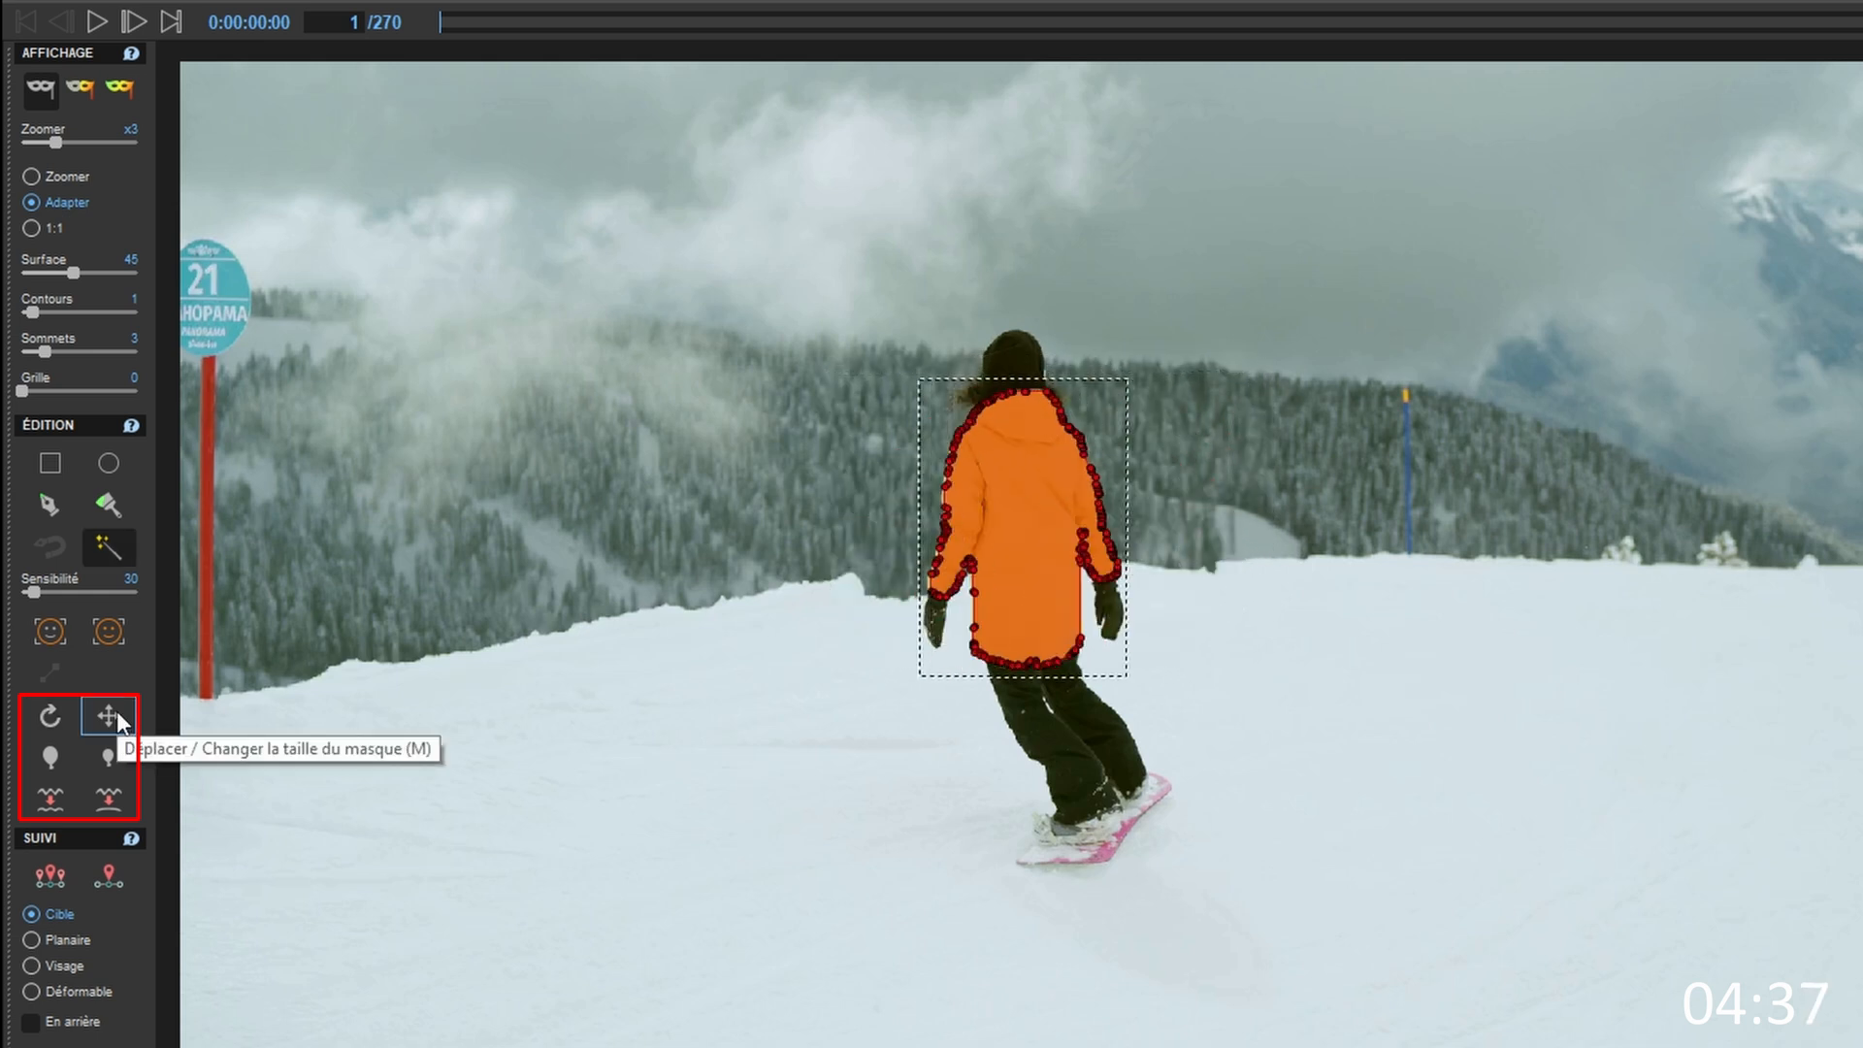
left_click(116, 718)
mouse_move(1065, 540)
left_mouse_down()
mouse_move(1148, 533)
mouse_move(1109, 554)
mouse_move(1043, 544)
left_mouse_up()
Expand the coat mask outward in several increments, and shrink it back inside the coat's edges
scroll(1044, 545, "up", 2)
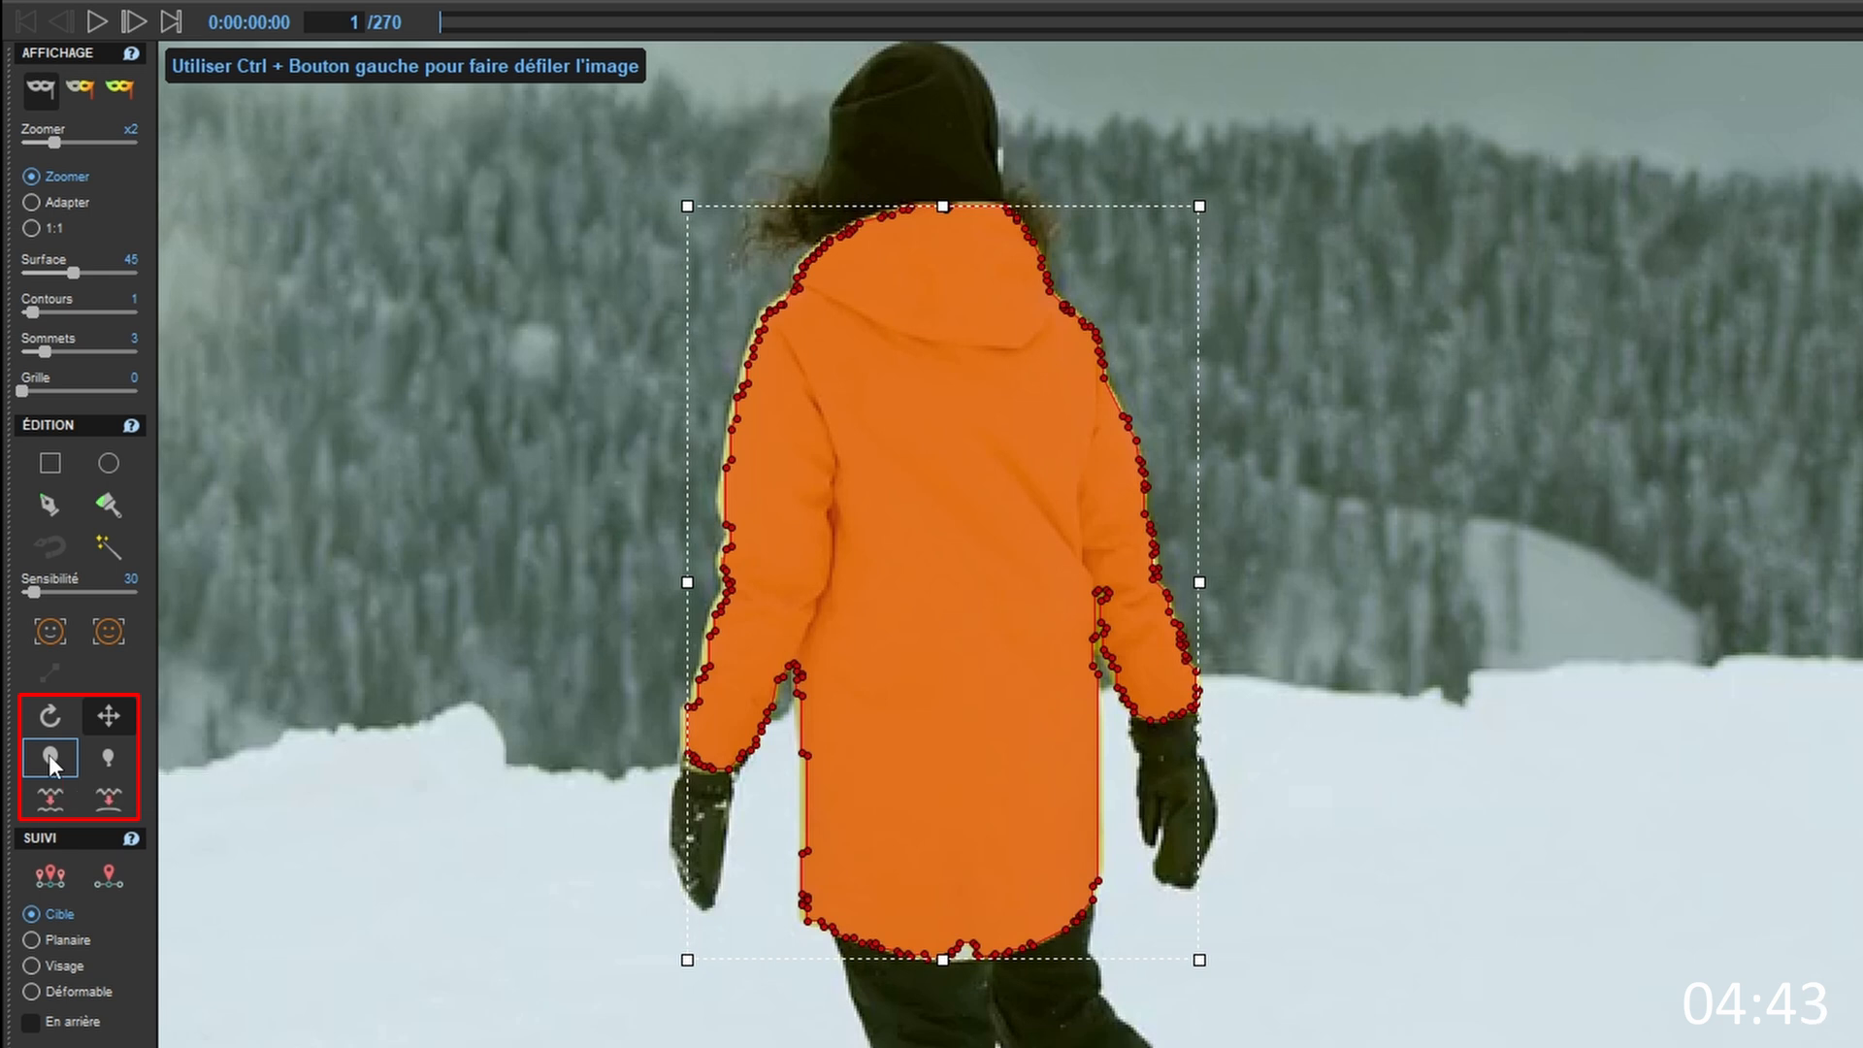
left_click(50, 759)
left_click(50, 759)
left_click(50, 758)
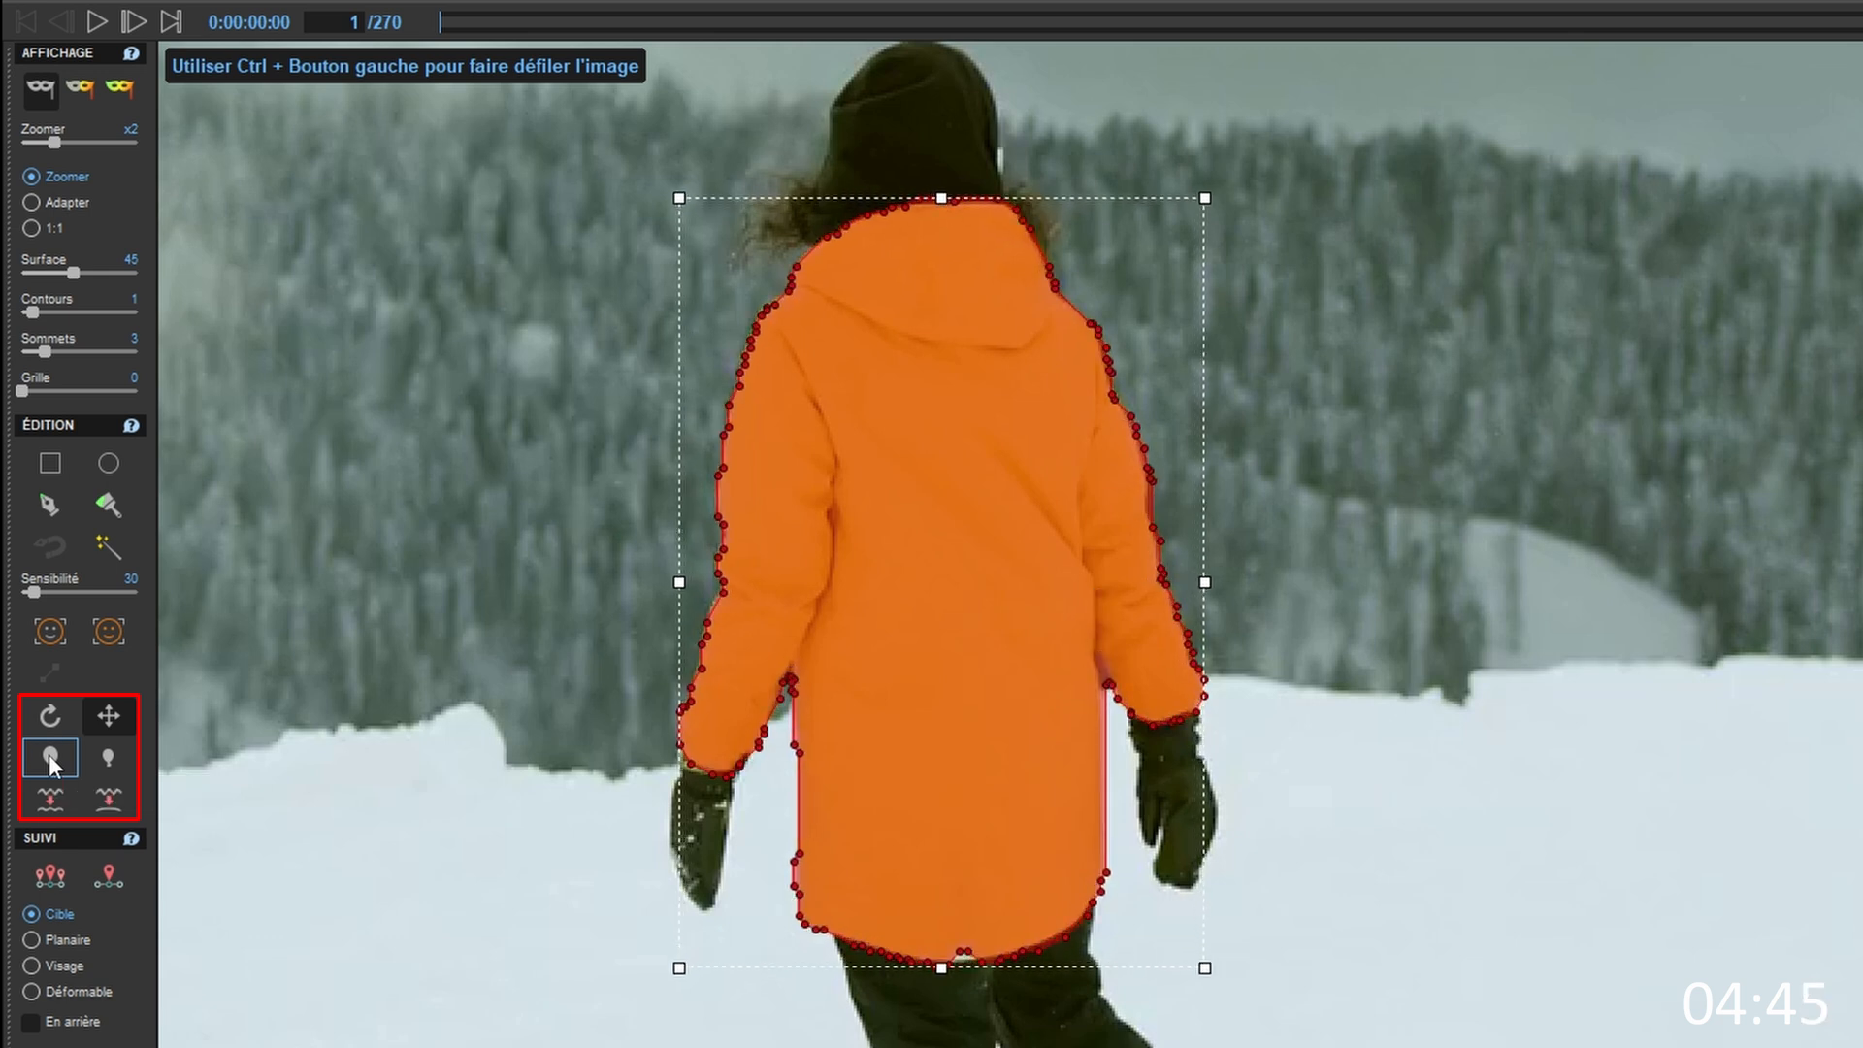
left_click(115, 755)
left_click(114, 755)
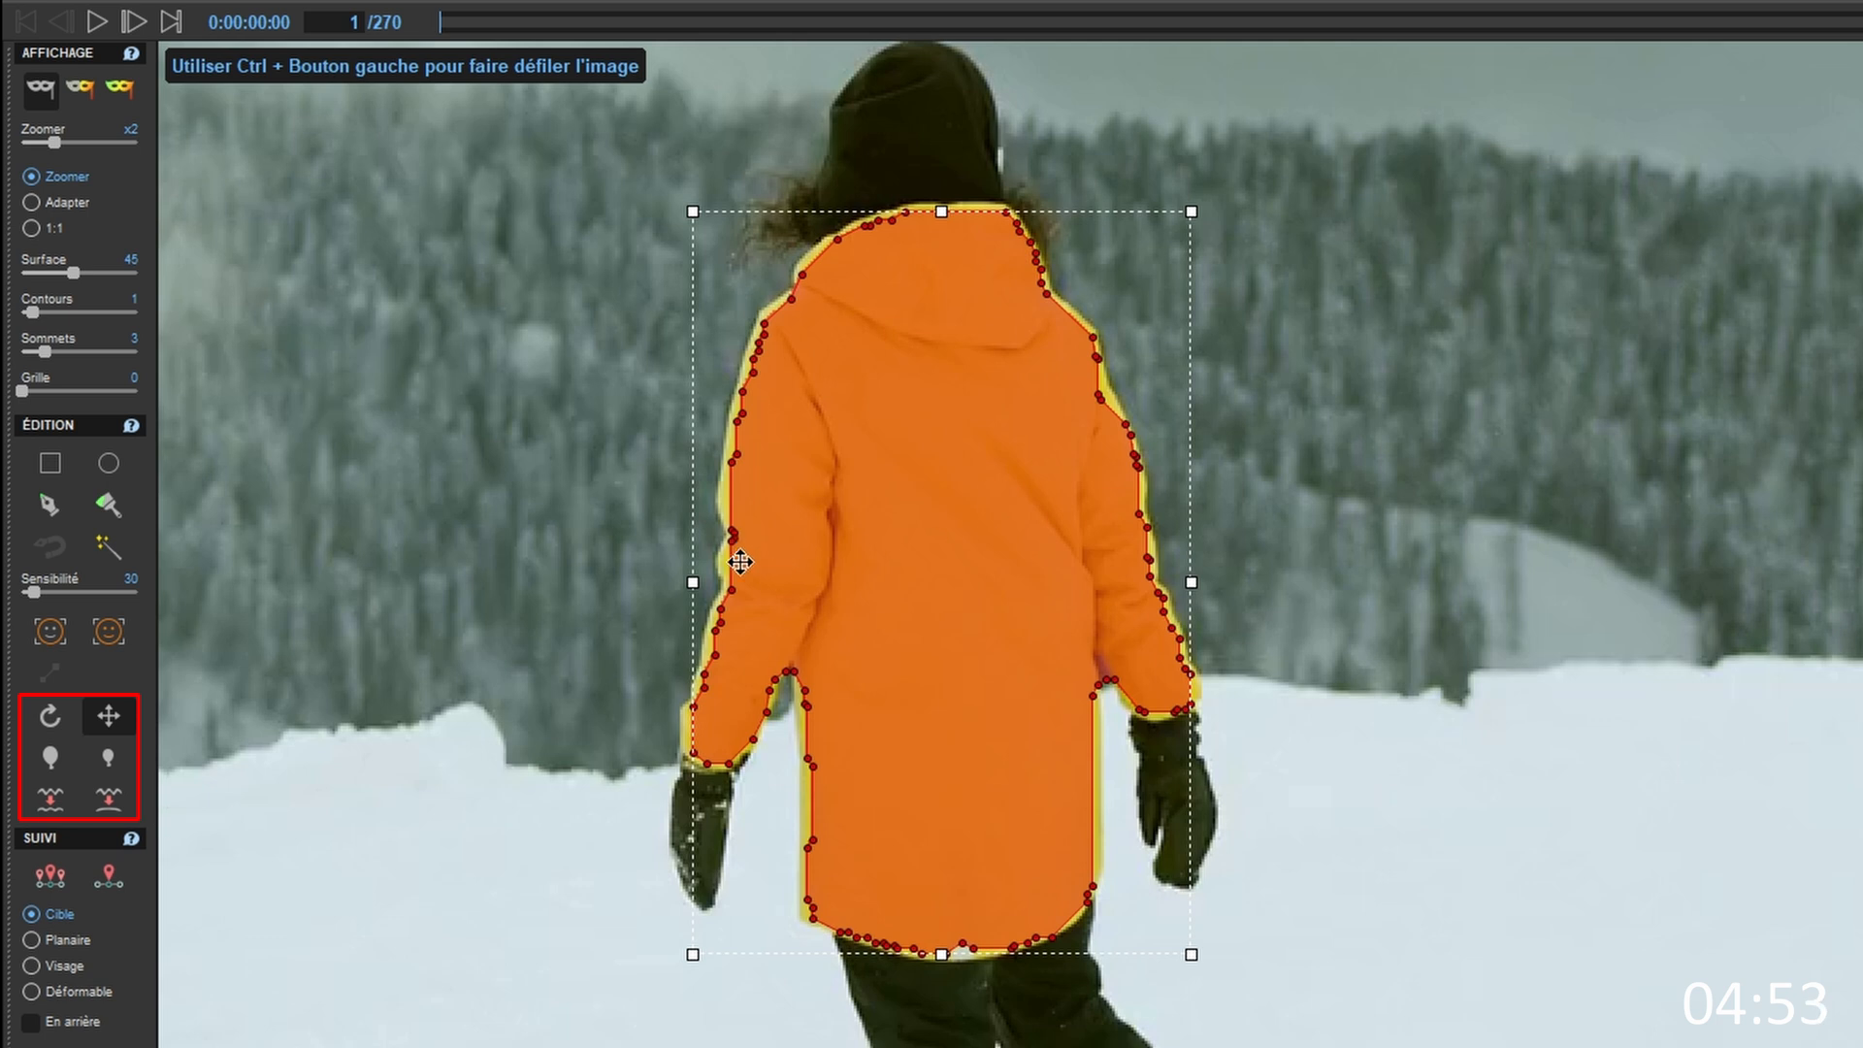
scroll(742, 558, "up", 3)
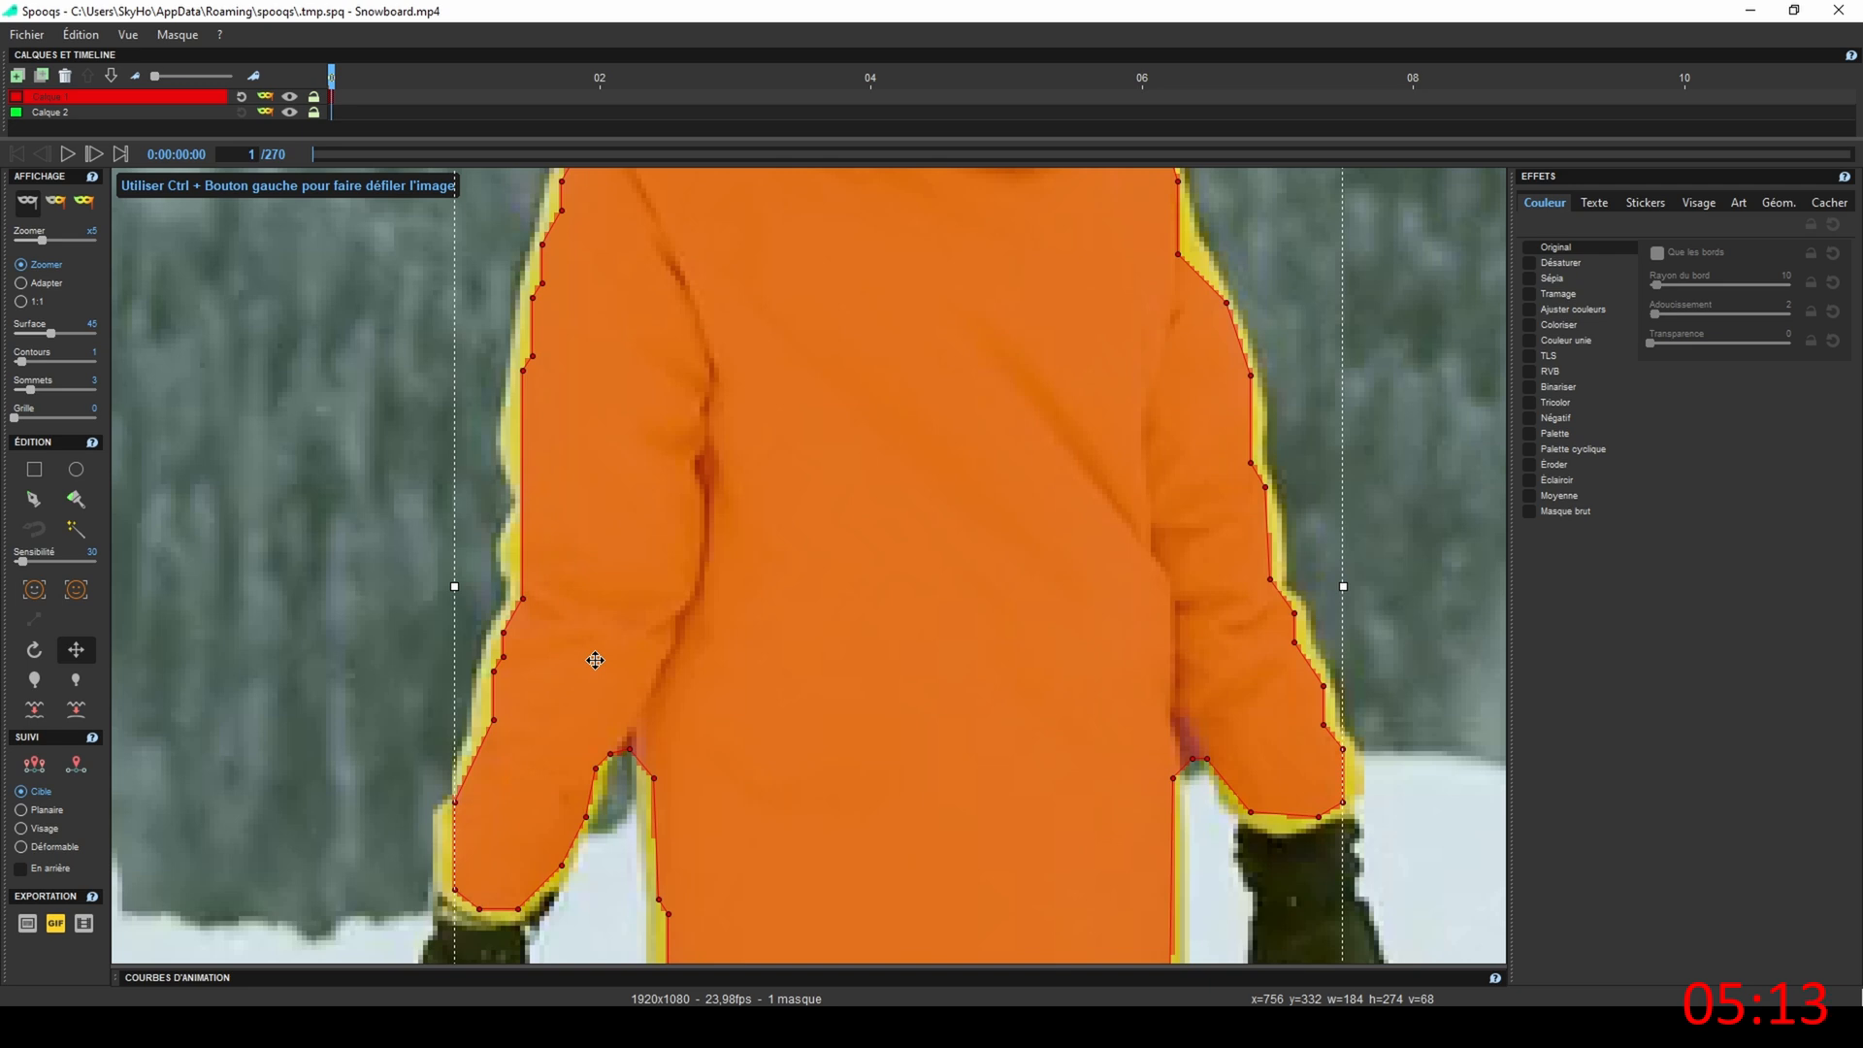
scroll(594, 660, "down", 5)
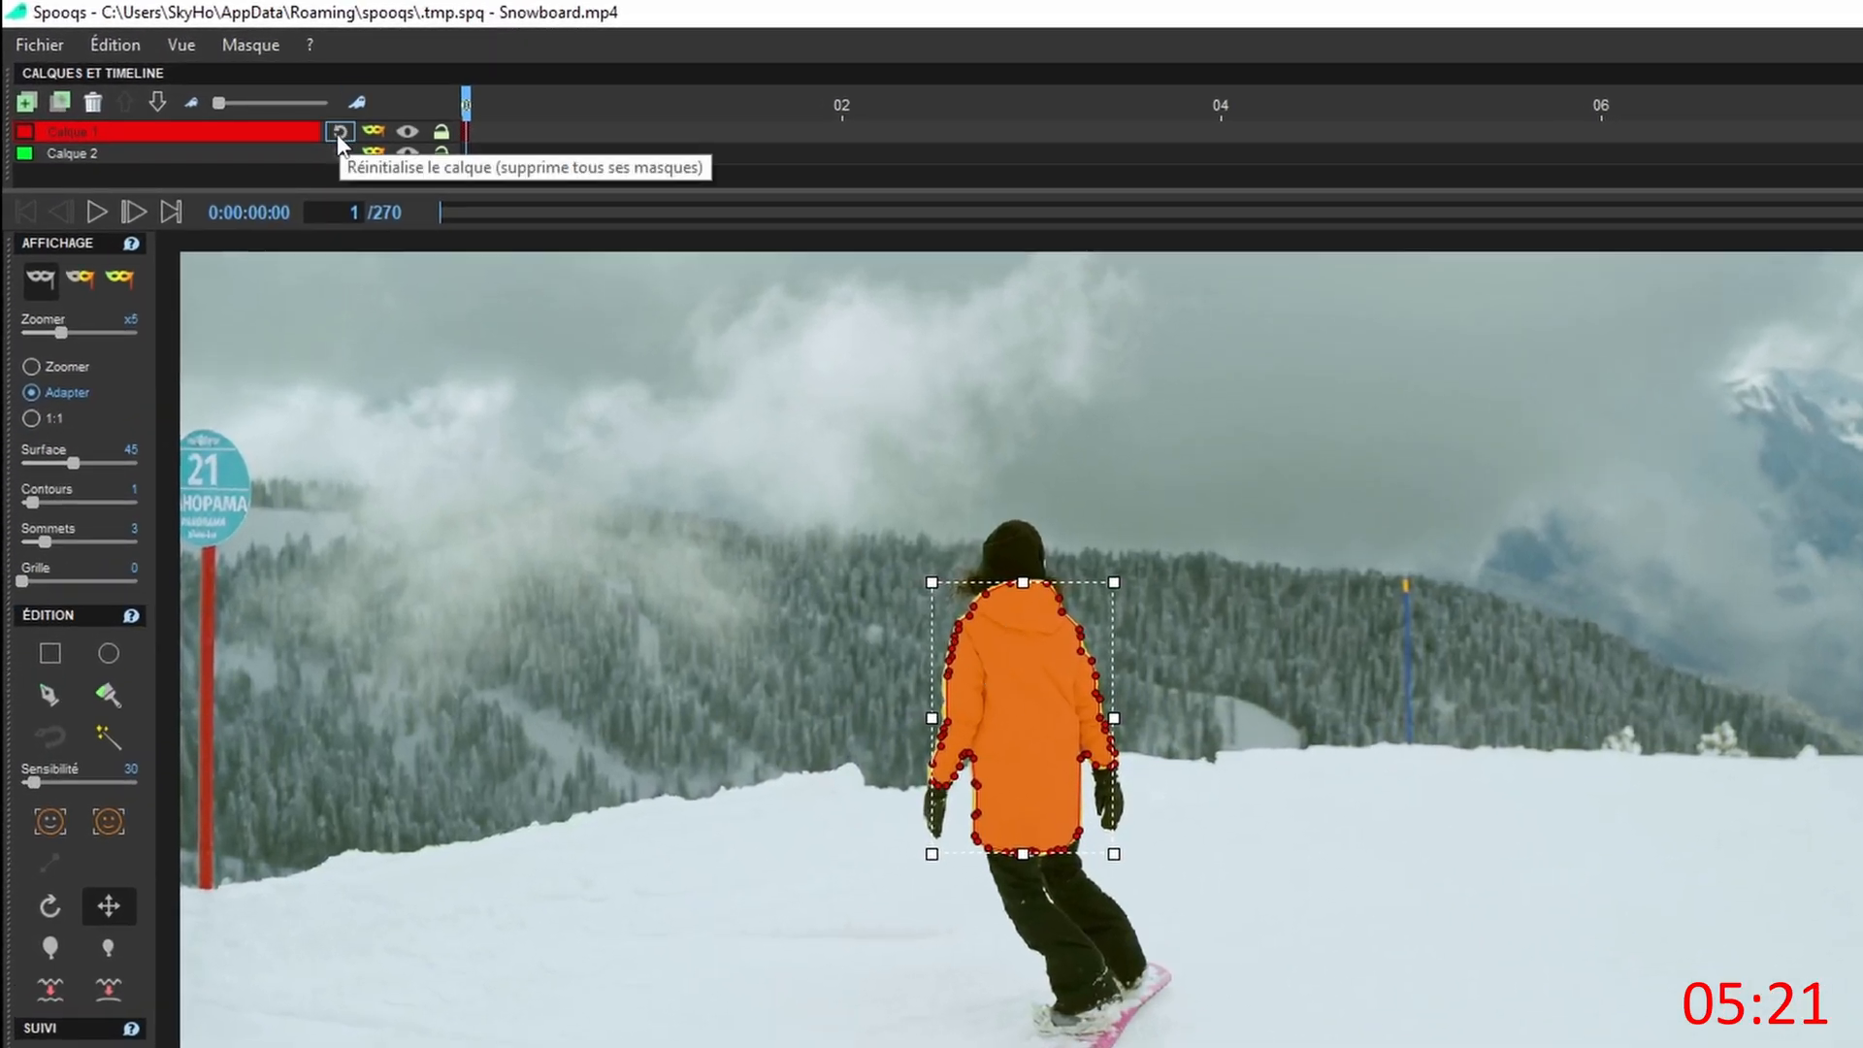
Delete all masks of Calque 1 and trace a new closed mask around the yellow coat with the magnetic pen
left_click(340, 130)
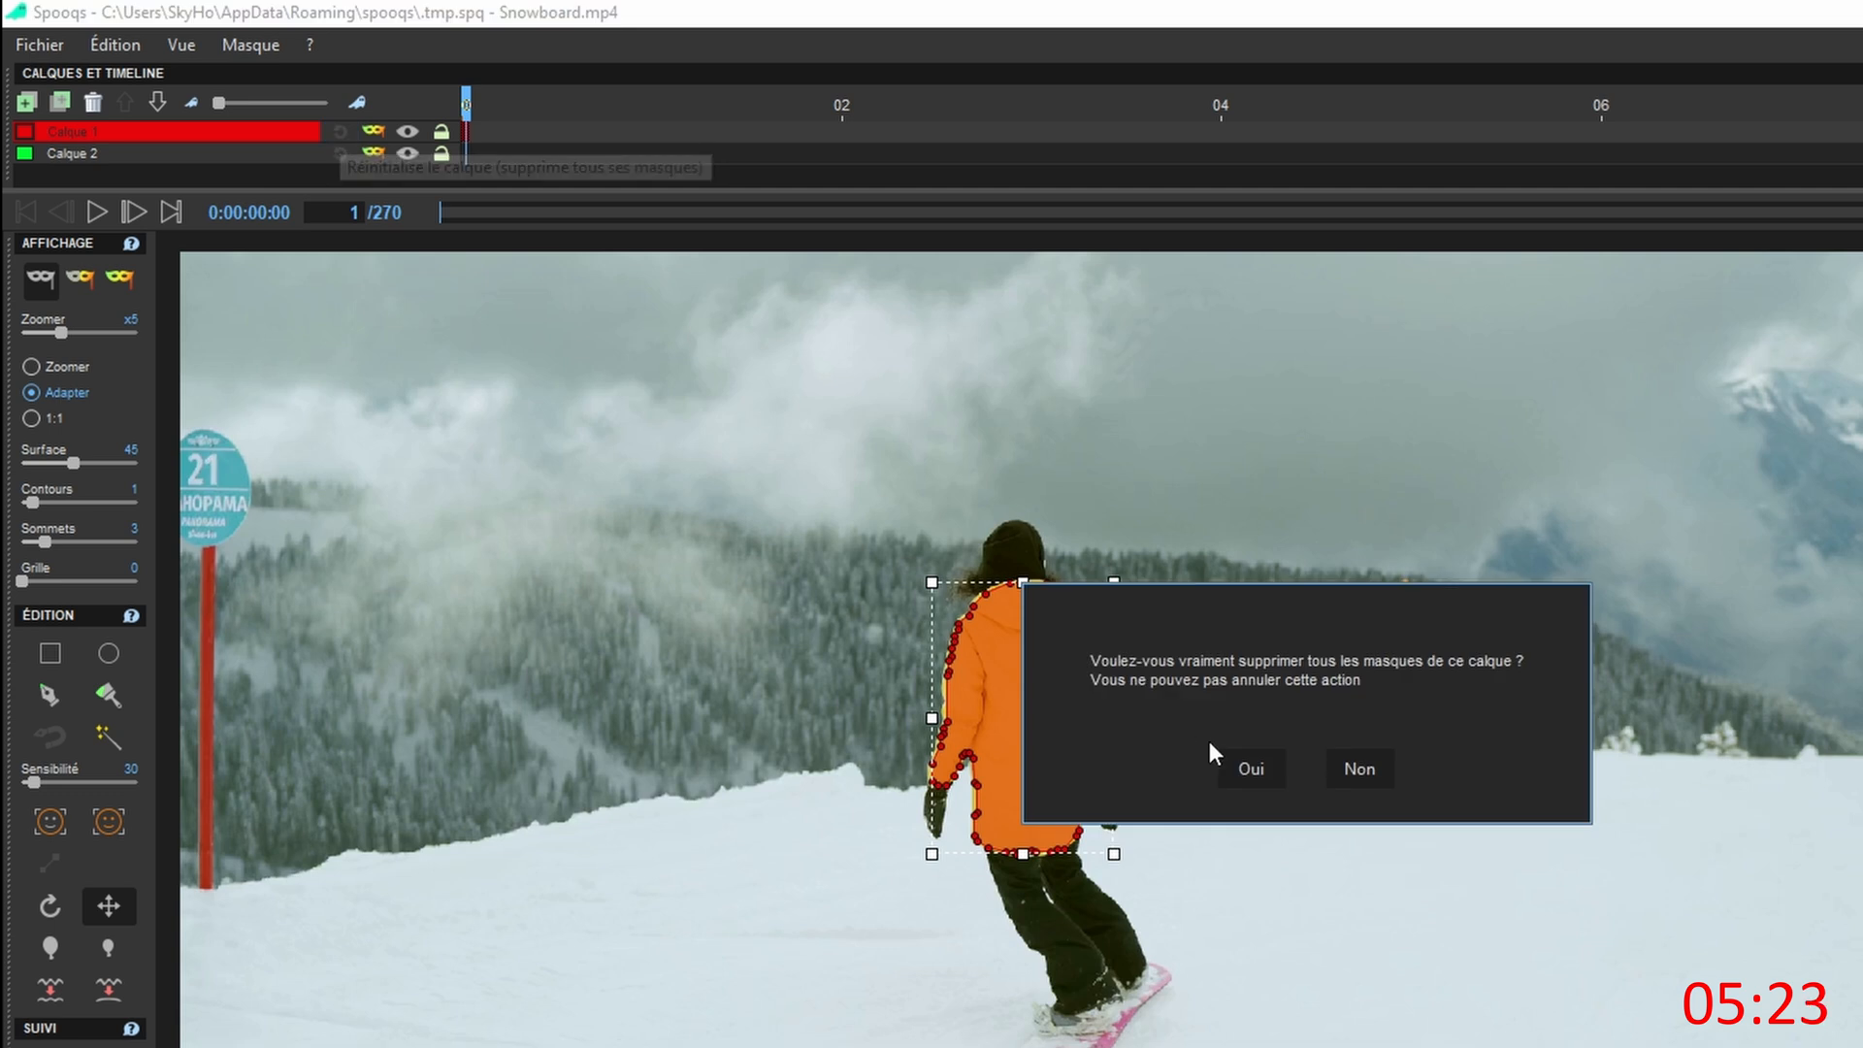
left_click(1242, 763)
left_click(49, 737)
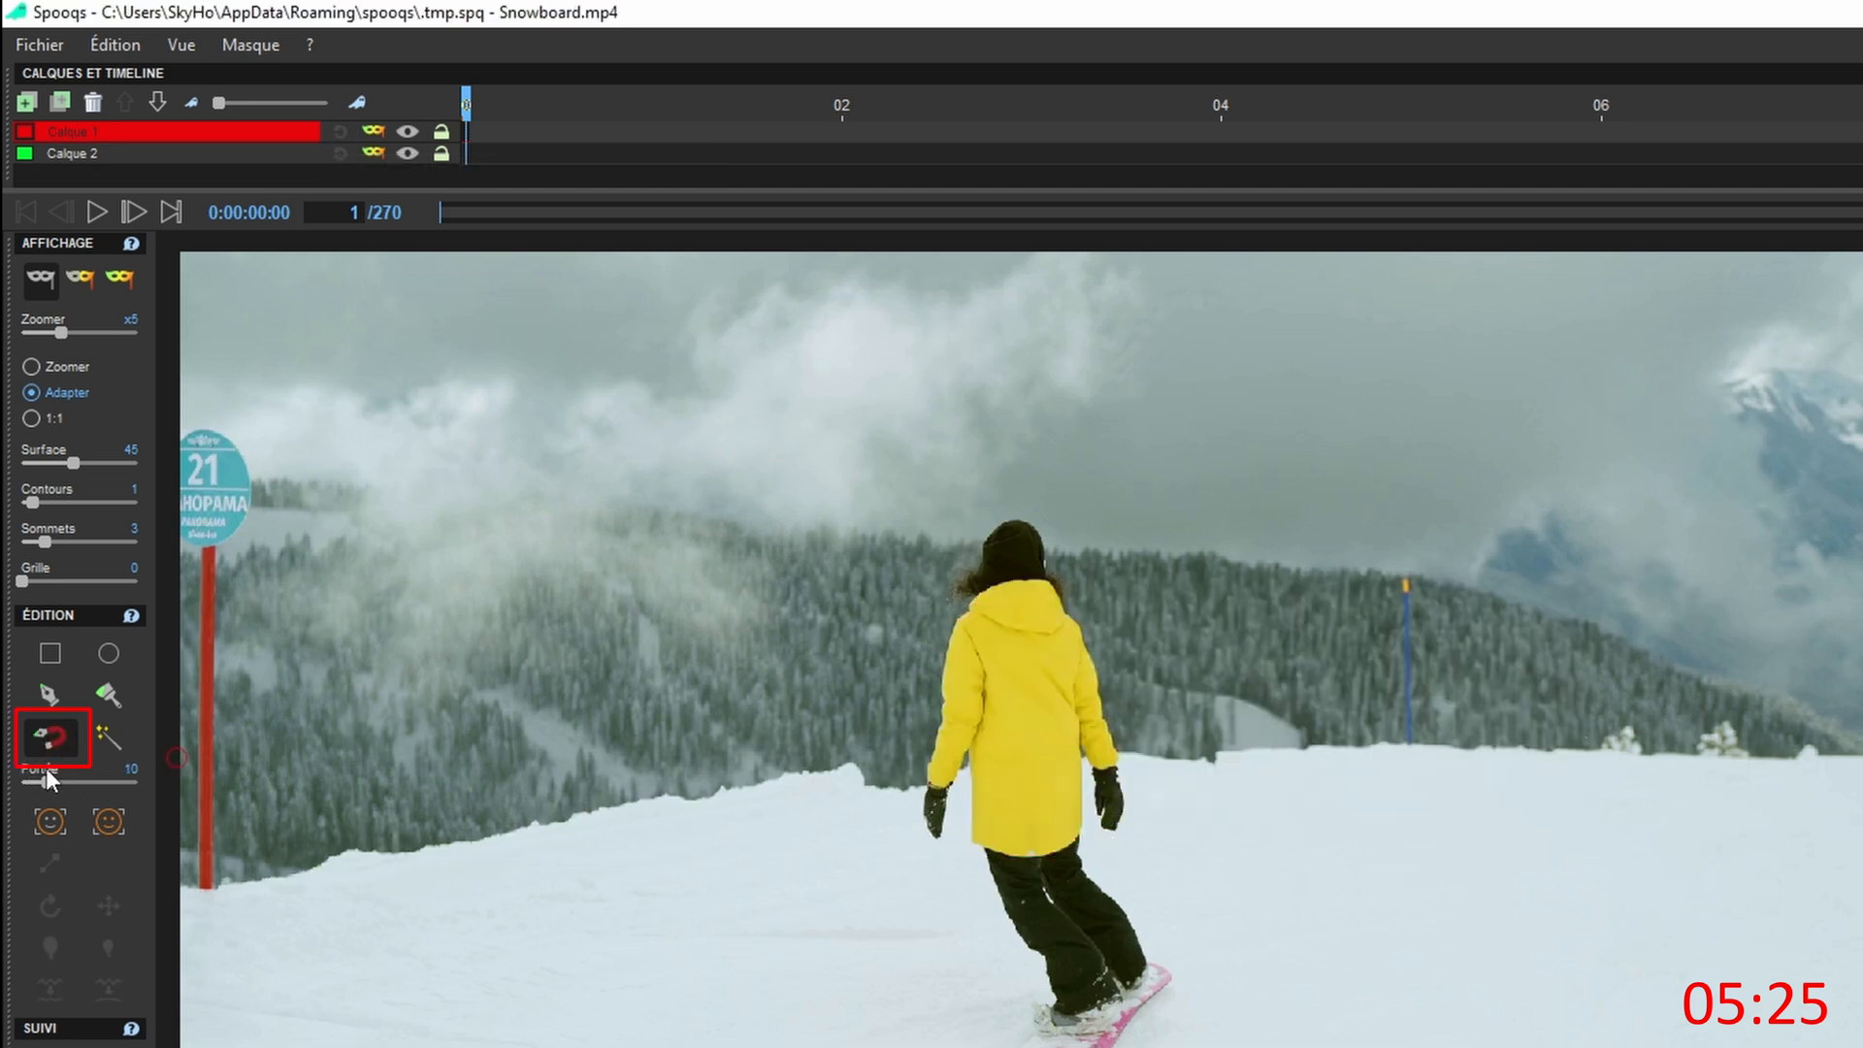
left_click(970, 605)
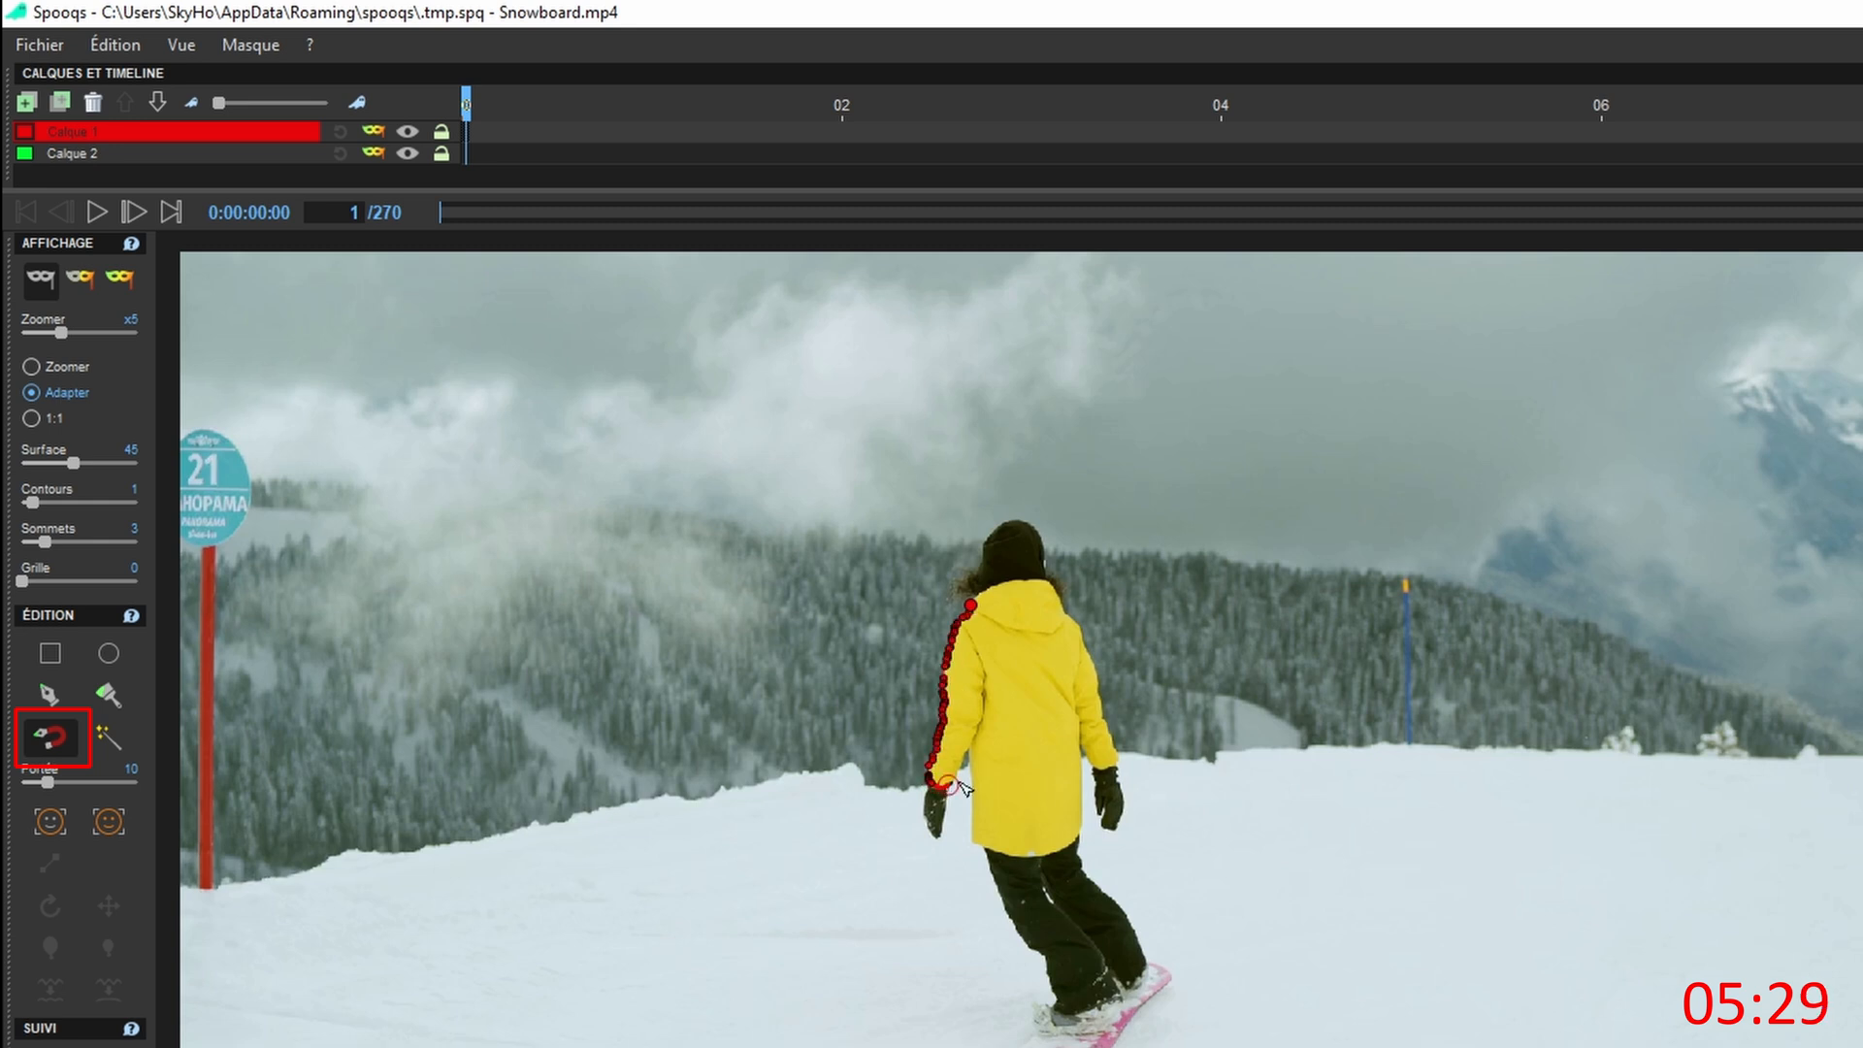
scroll(935, 806, "up", 3)
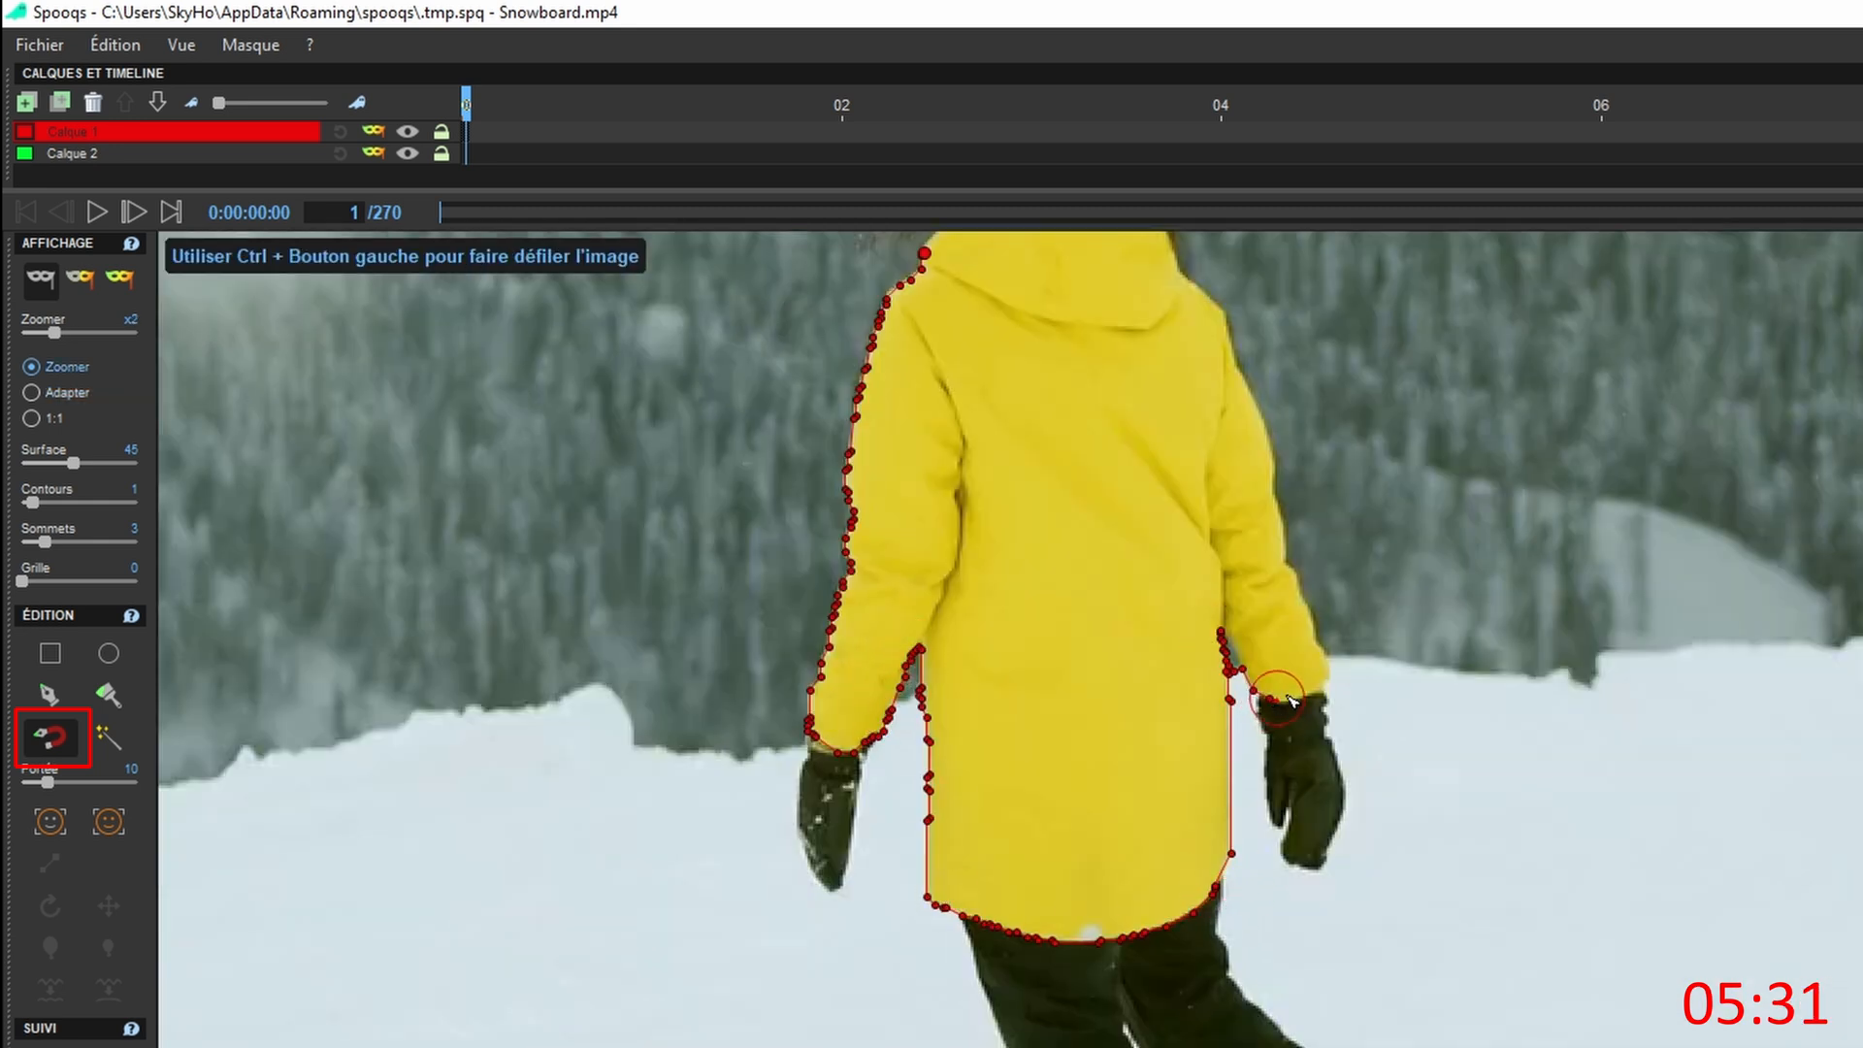
left_click(924, 253)
scroll(923, 253, "down", 3)
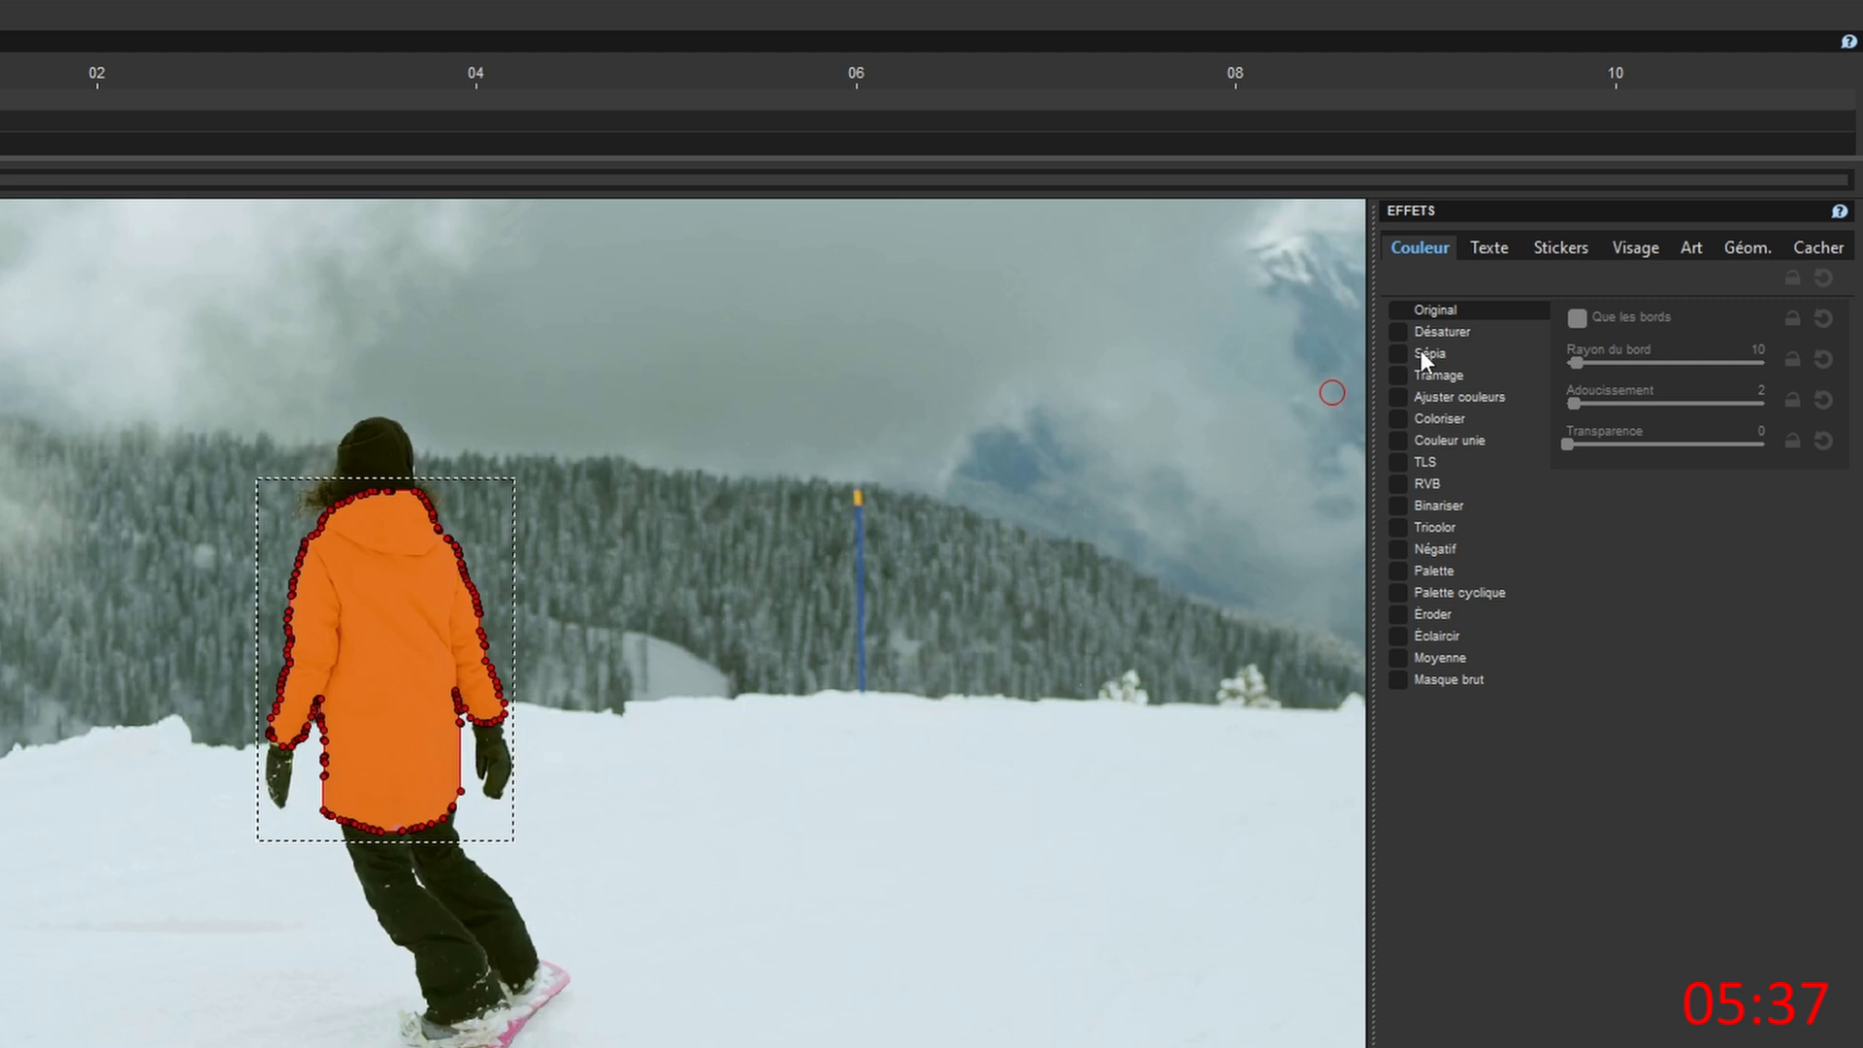
Apply the Désaturer effect to Calque 1 with the selection inverted, displaying effects together with the current mask
left_click(1398, 332)
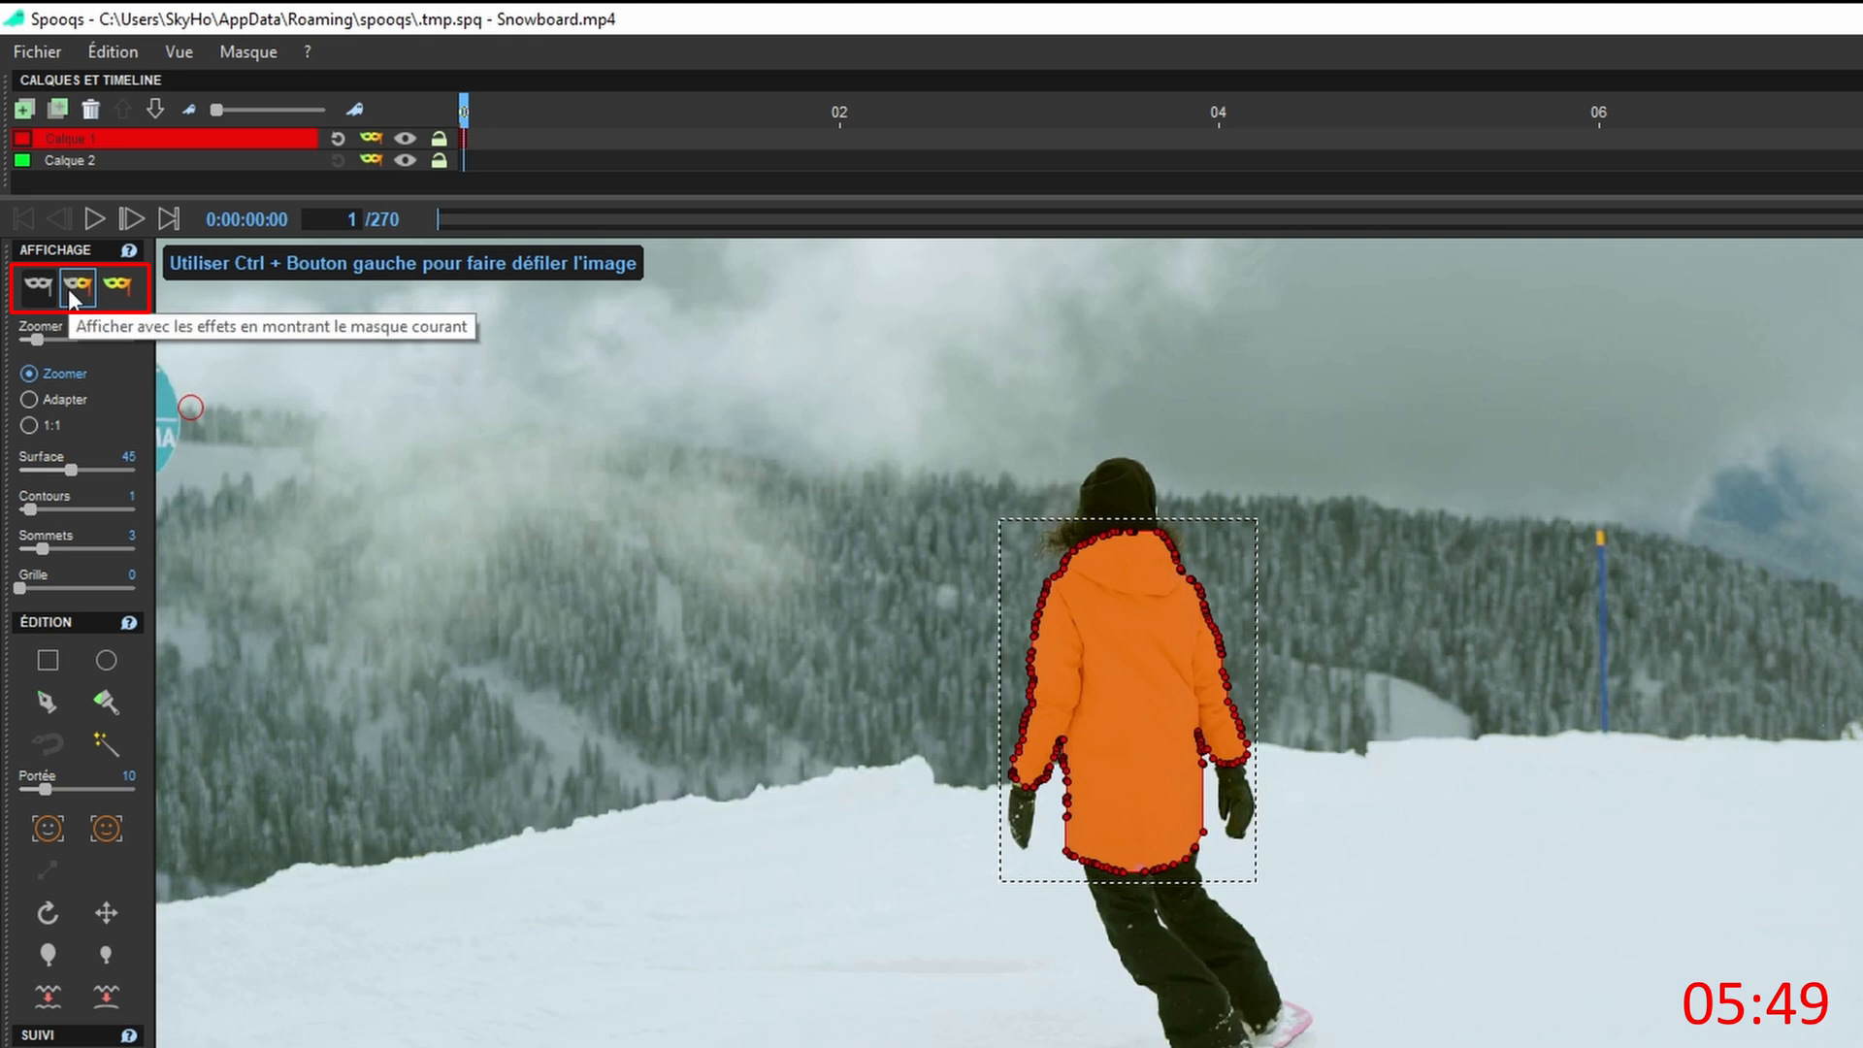
left_click(72, 297)
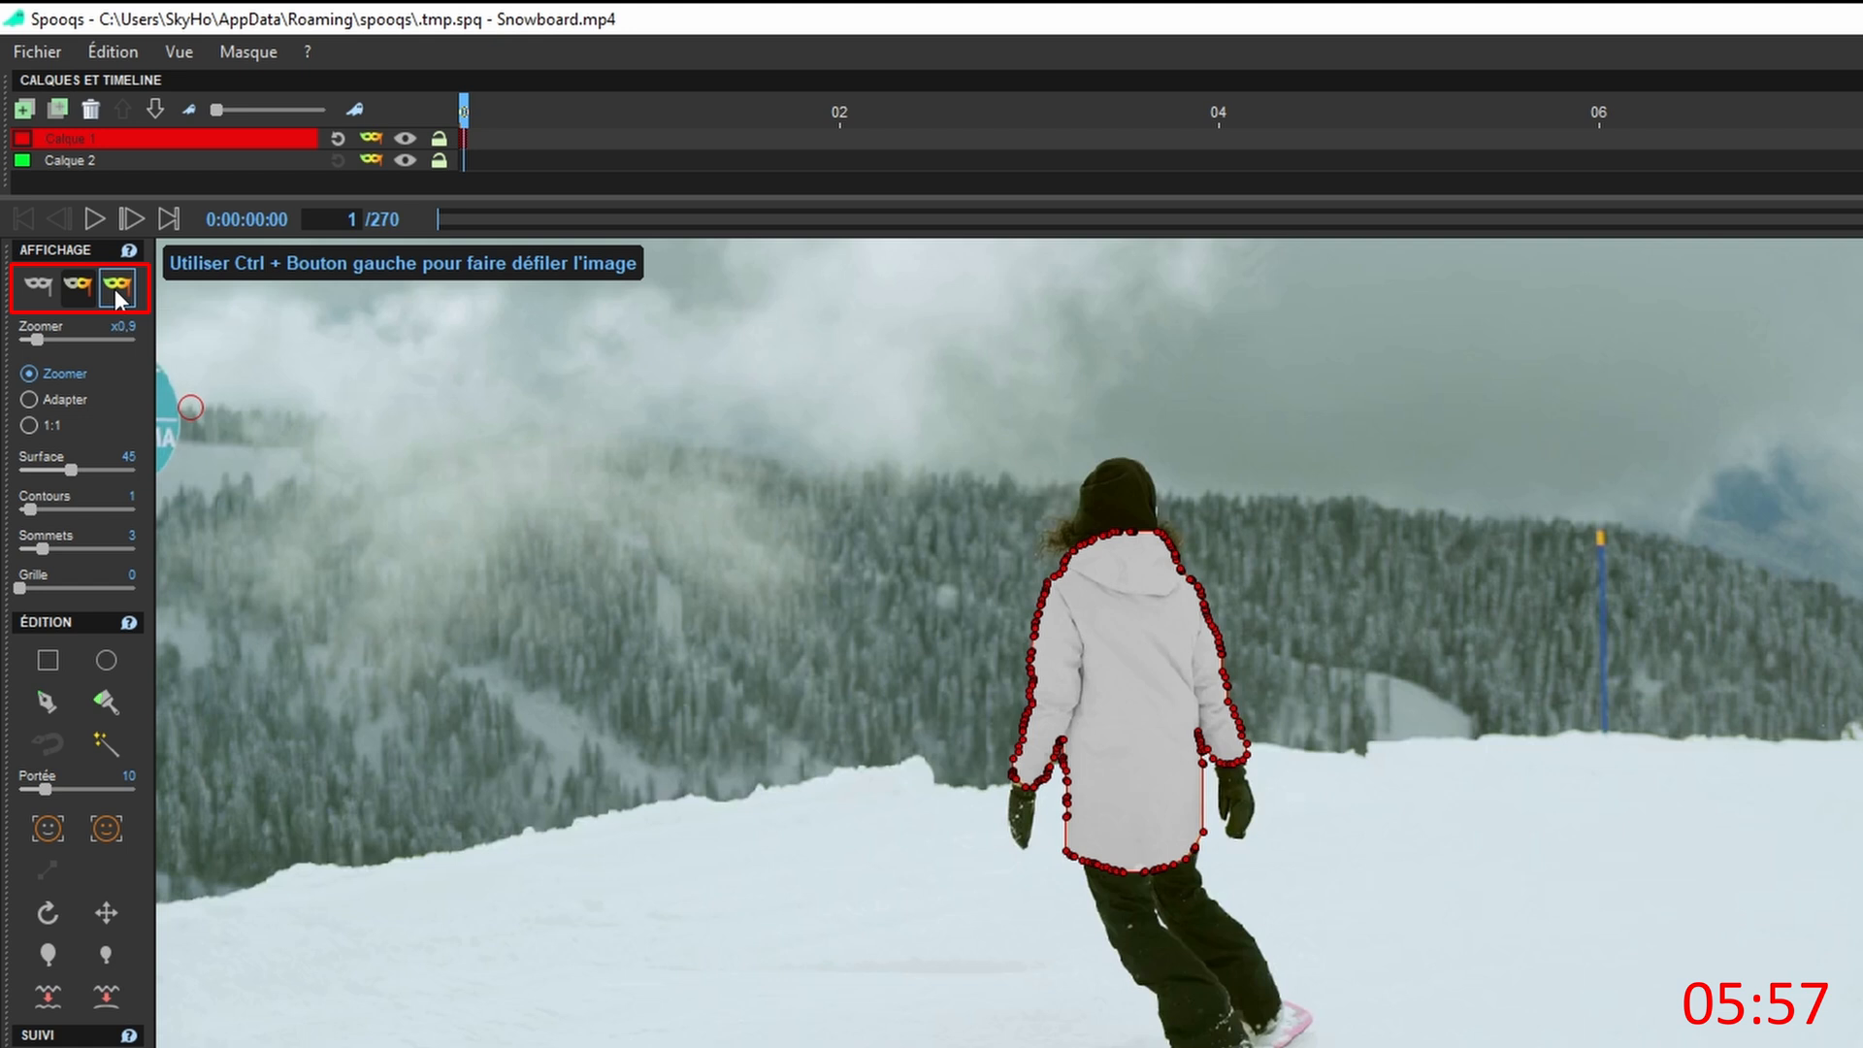
left_click(114, 288)
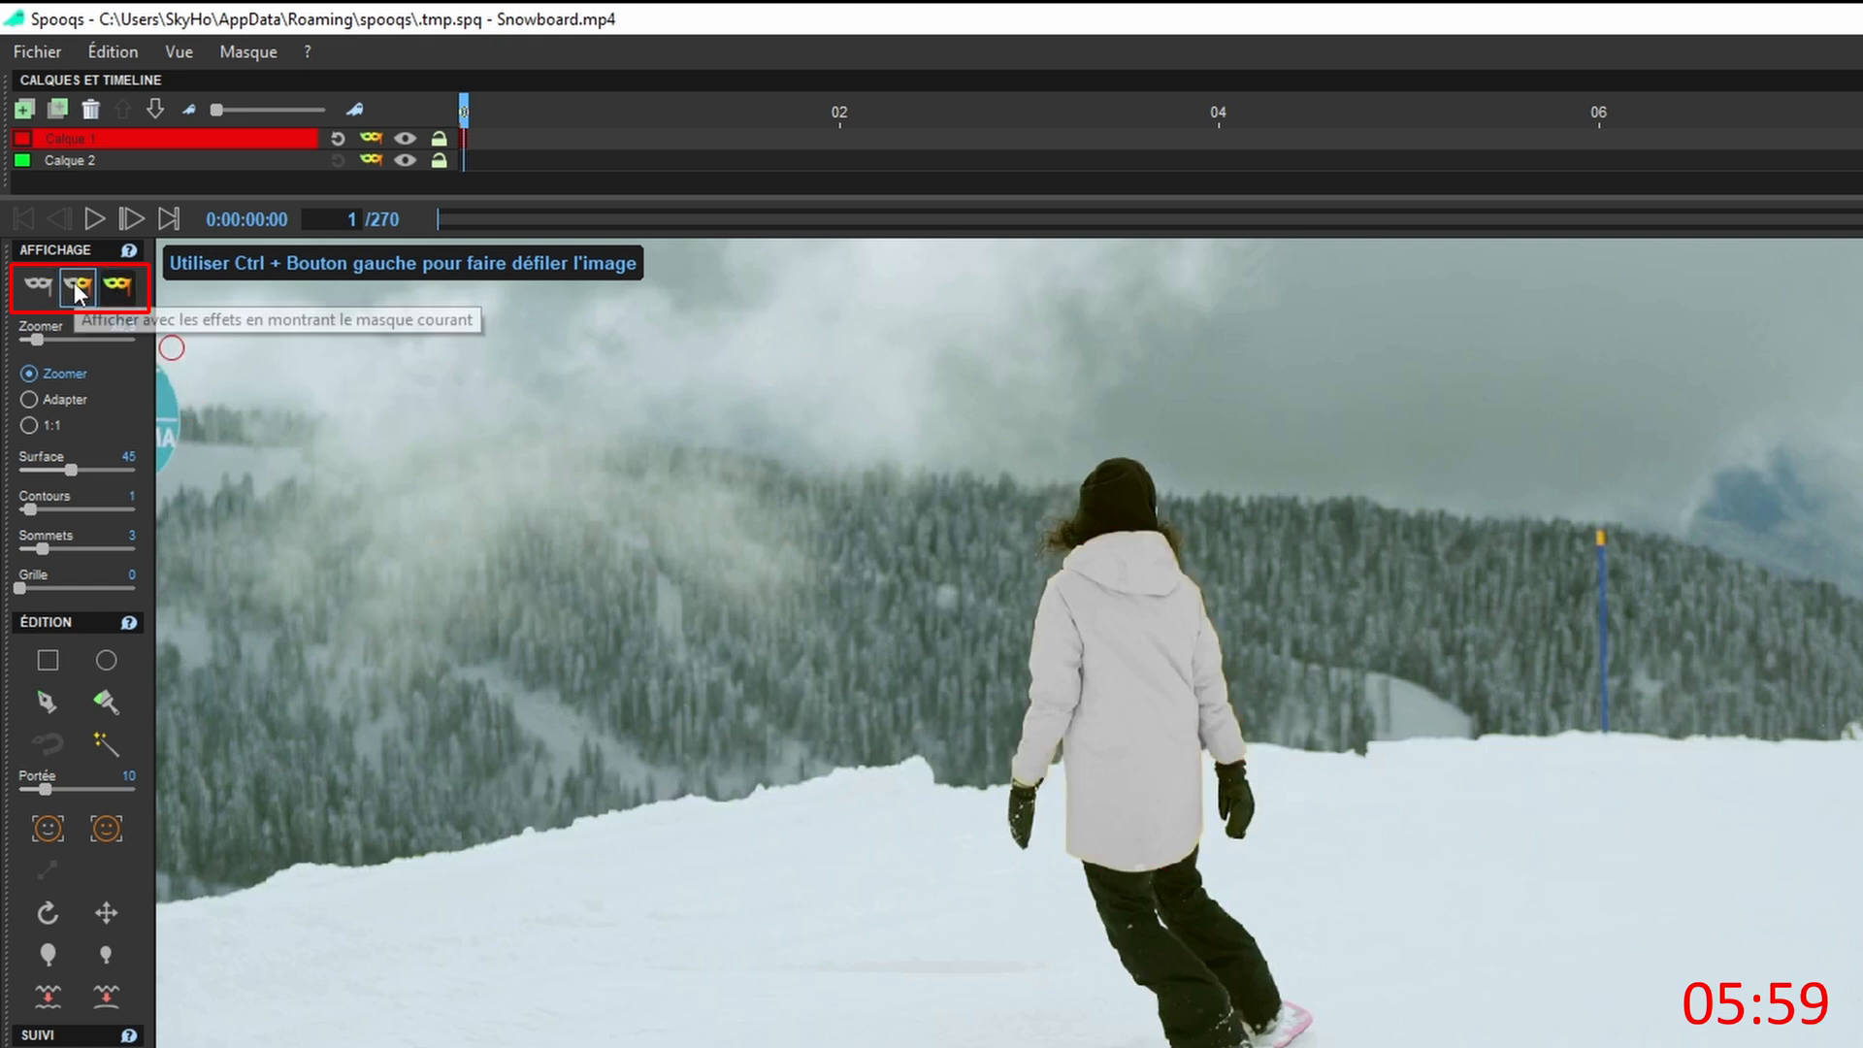
left_click(74, 284)
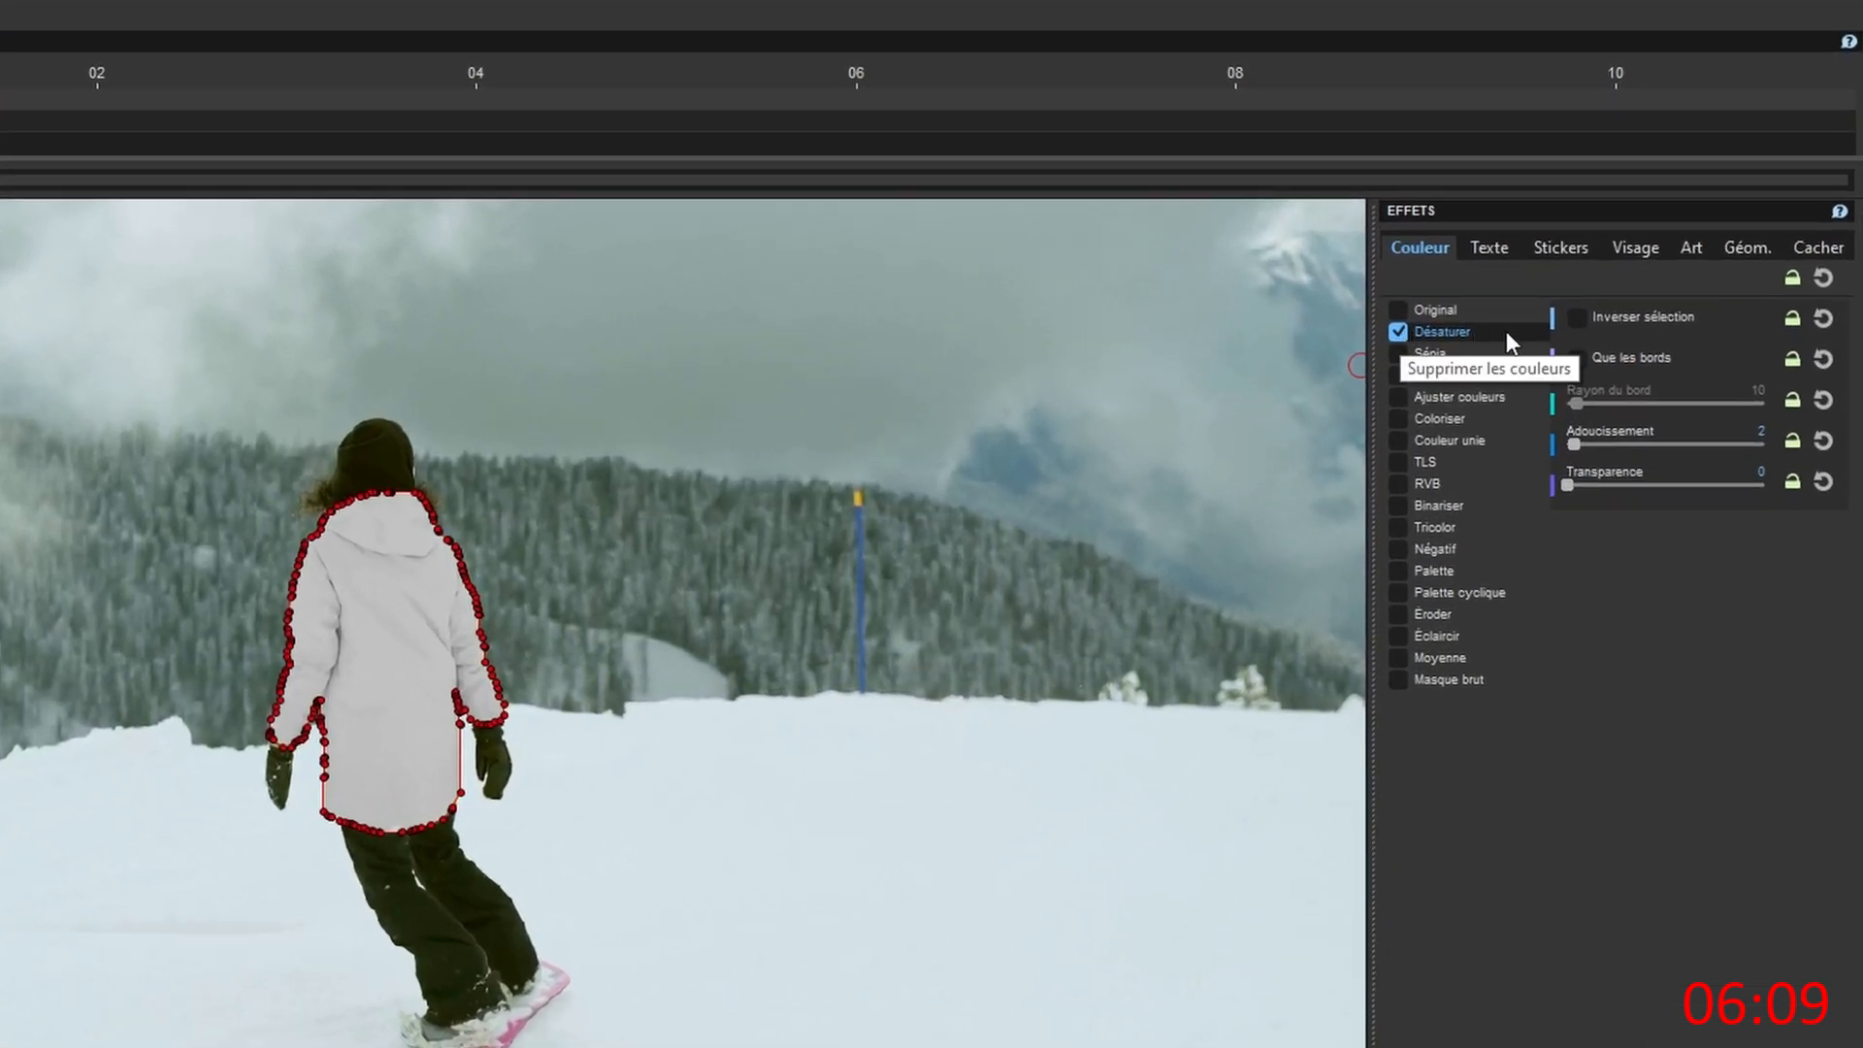
left_click(1578, 320)
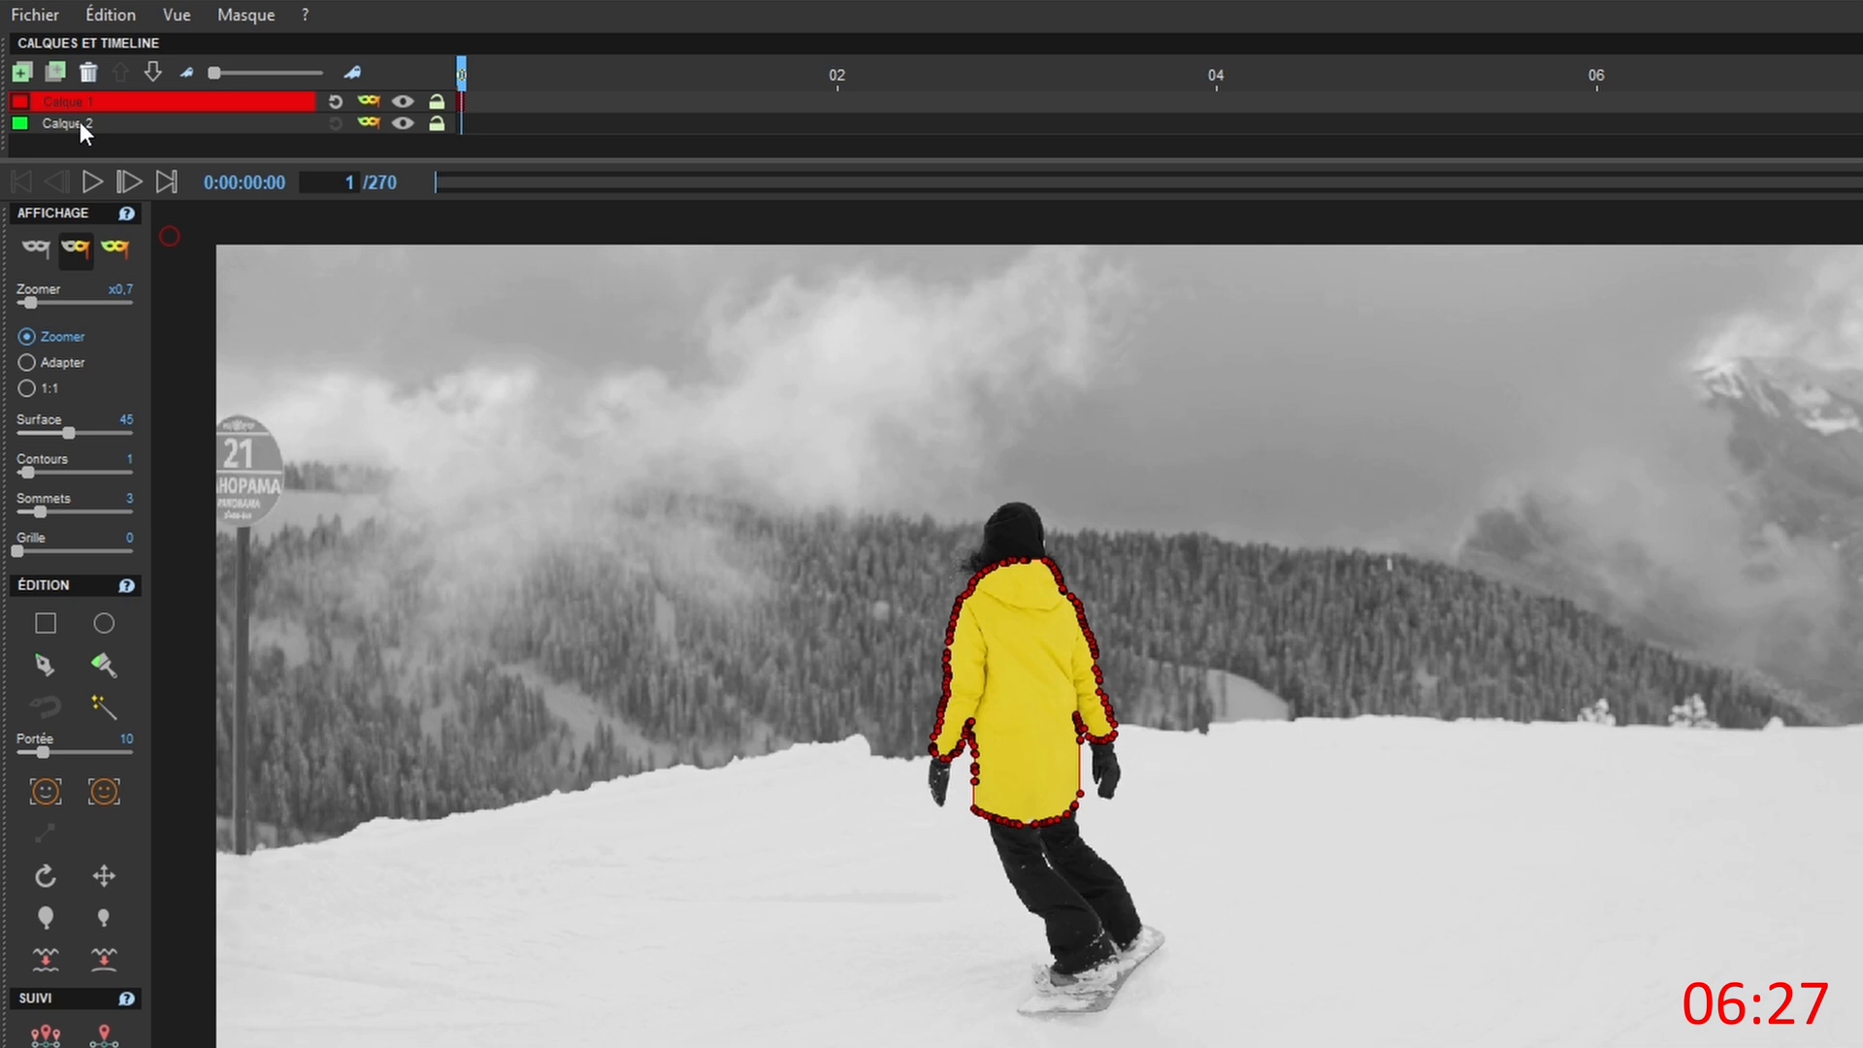
Draw an ellipse mask on Calque 2 over the round sign numbered 21
left_click(80, 122)
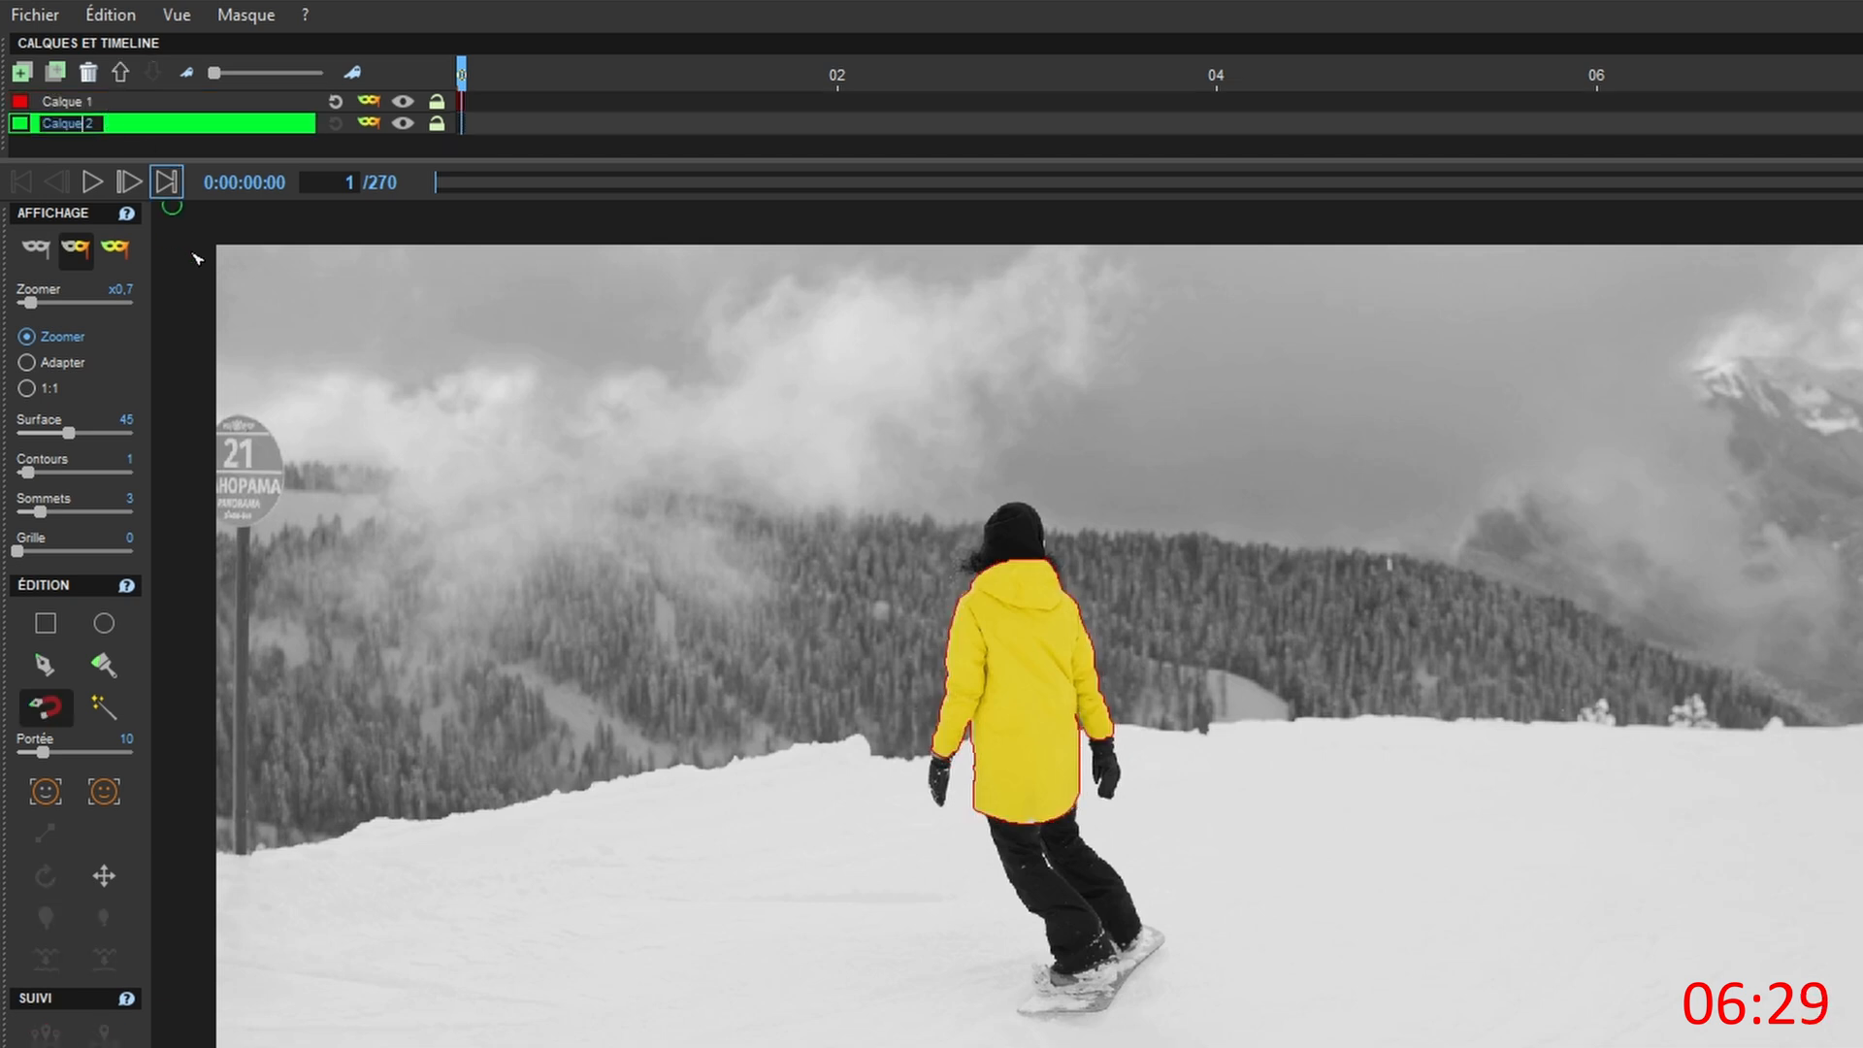
left_click(101, 626)
left_click_drag(254, 437, 262, 529)
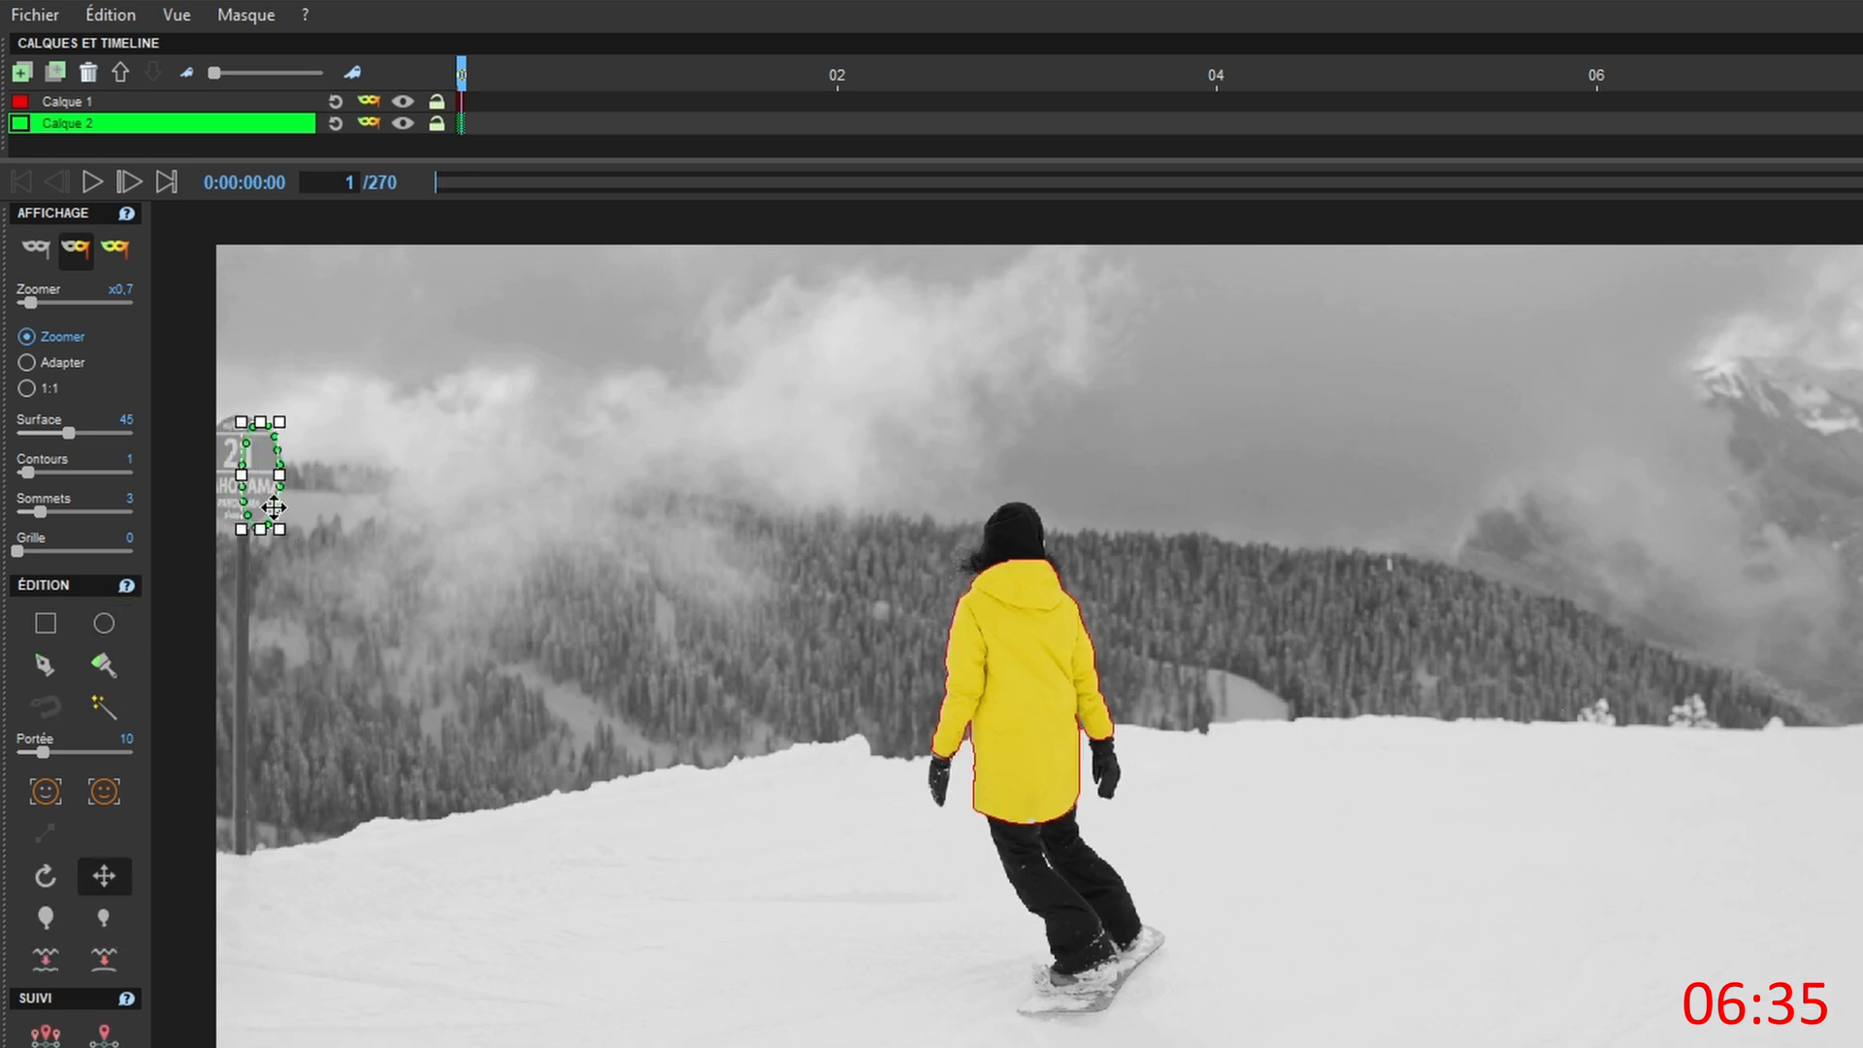
Resize and position the ellipse mask so that it fits the outline of the round sign
scroll(262, 504, "up", 3)
left_click_drag(288, 519, 404, 507)
left_click_drag(227, 470, 201, 471)
left_click_drag(327, 543, 502, 516)
left_click_drag(229, 428, 293, 428)
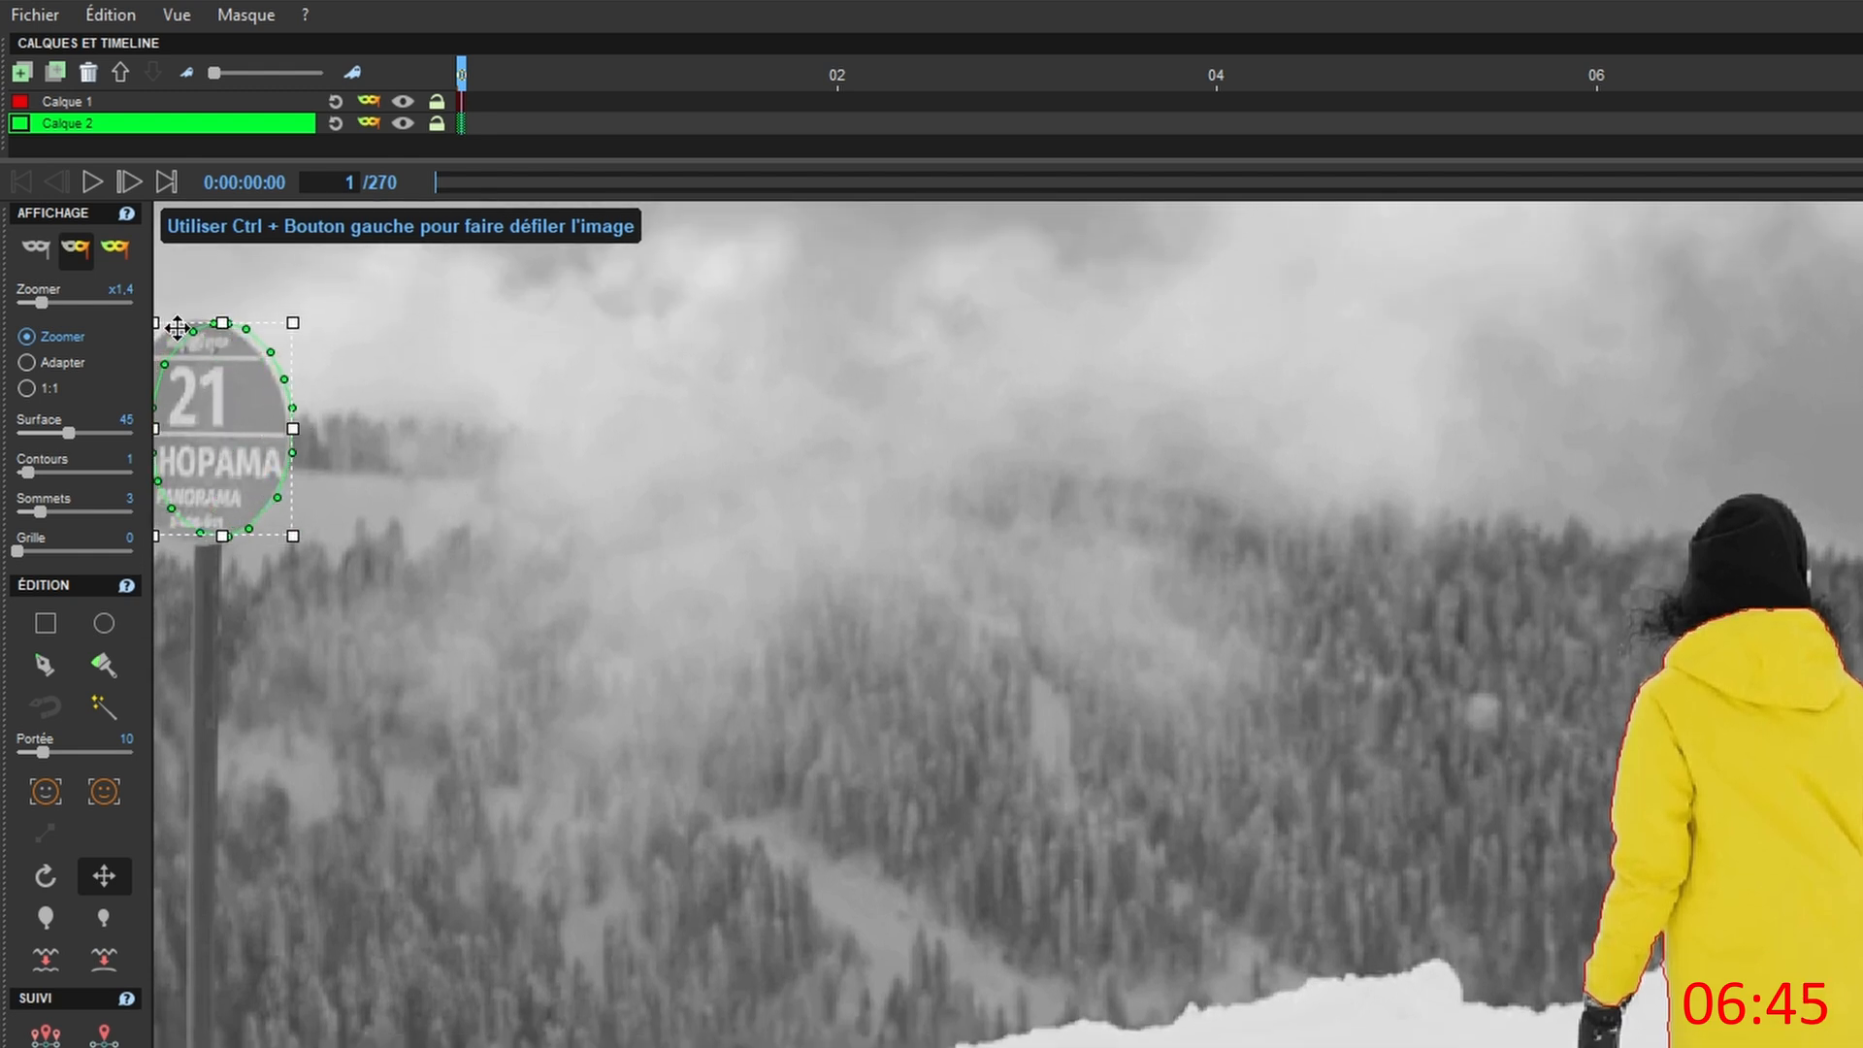
left_click_drag(148, 317, 153, 325)
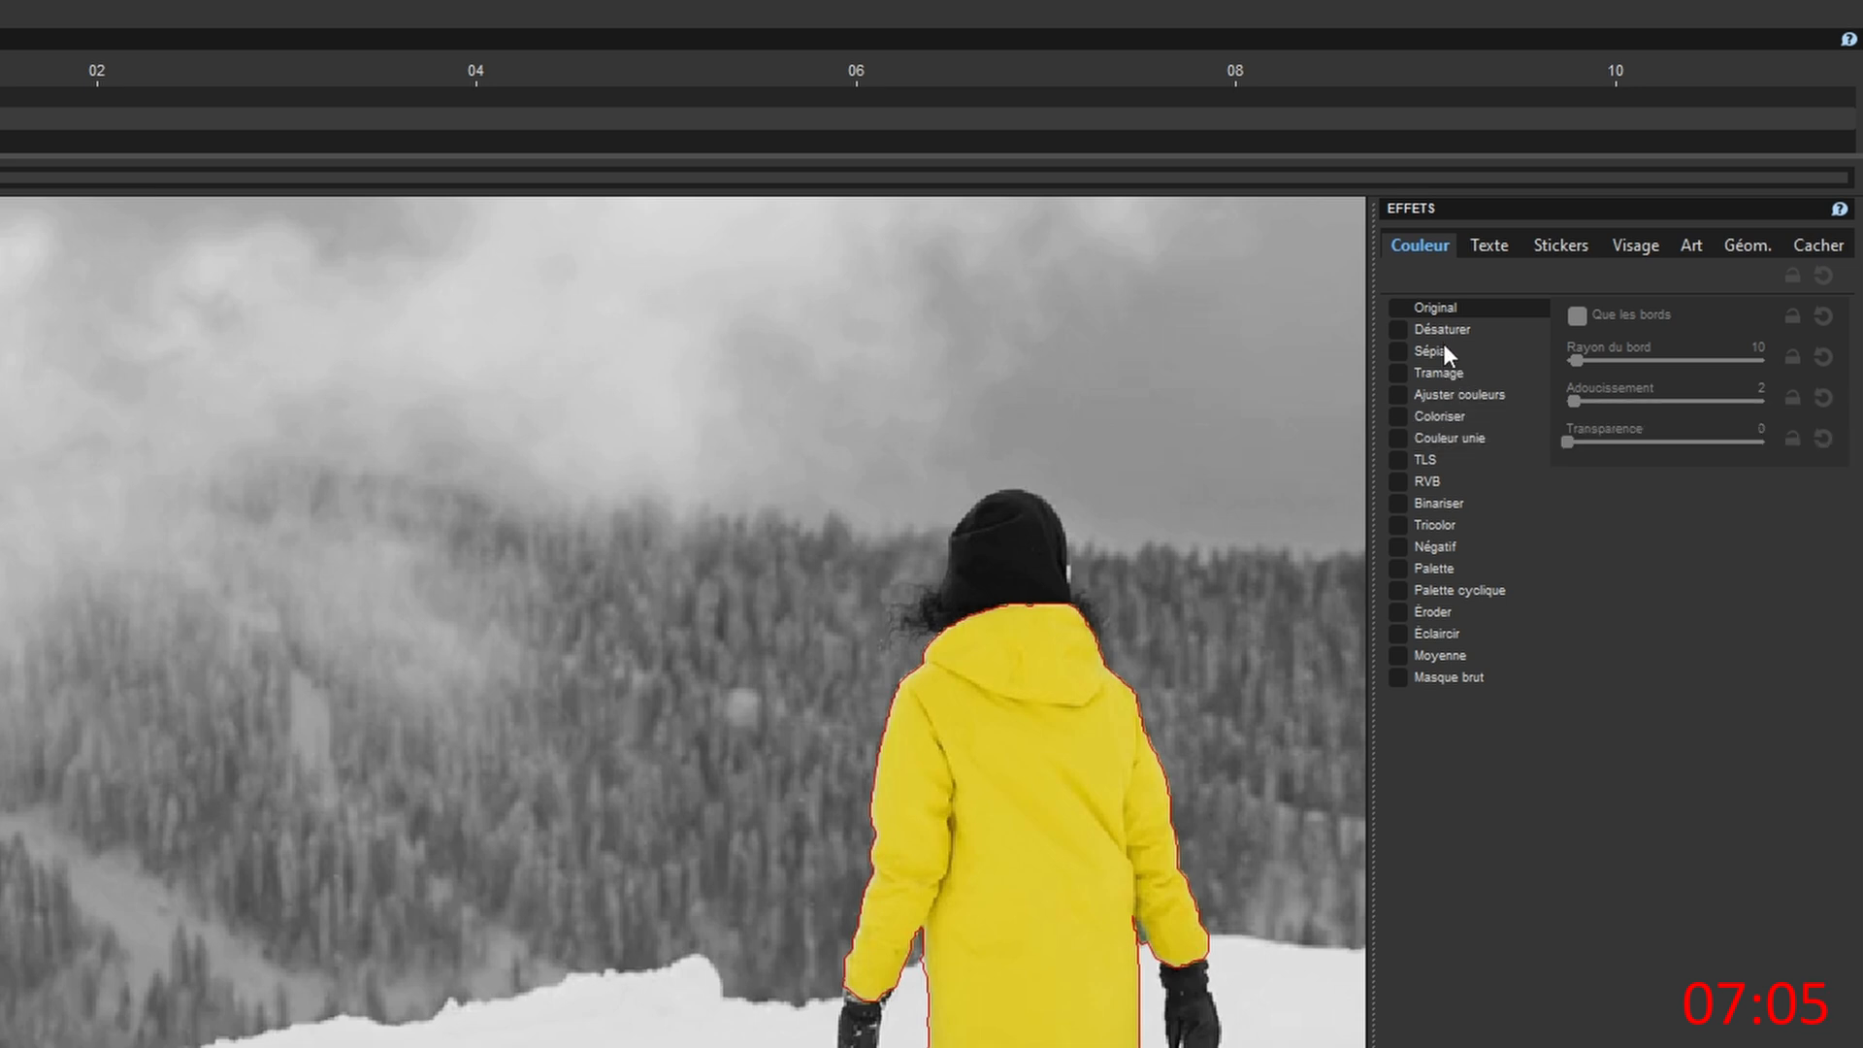
Apply the Original effect to Calque 2 and move that layer above Calque 1
left_click(1403, 306)
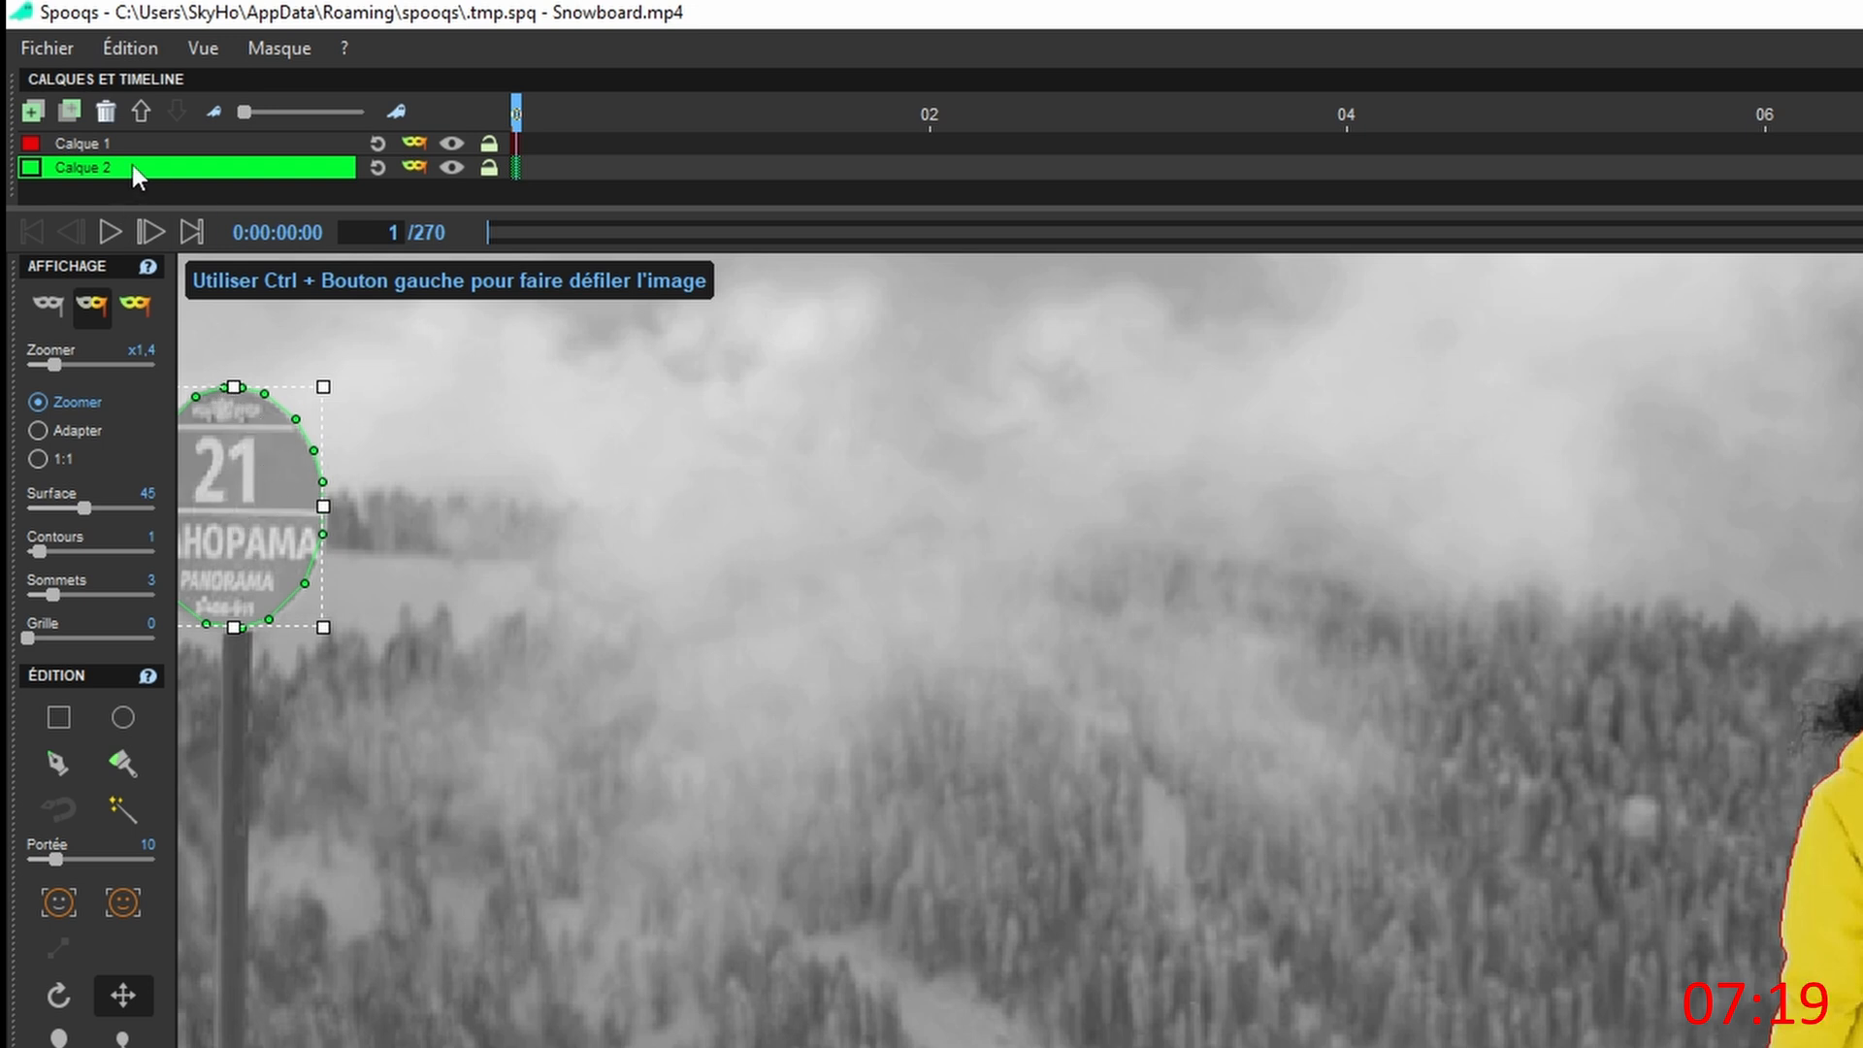
left_click(136, 109)
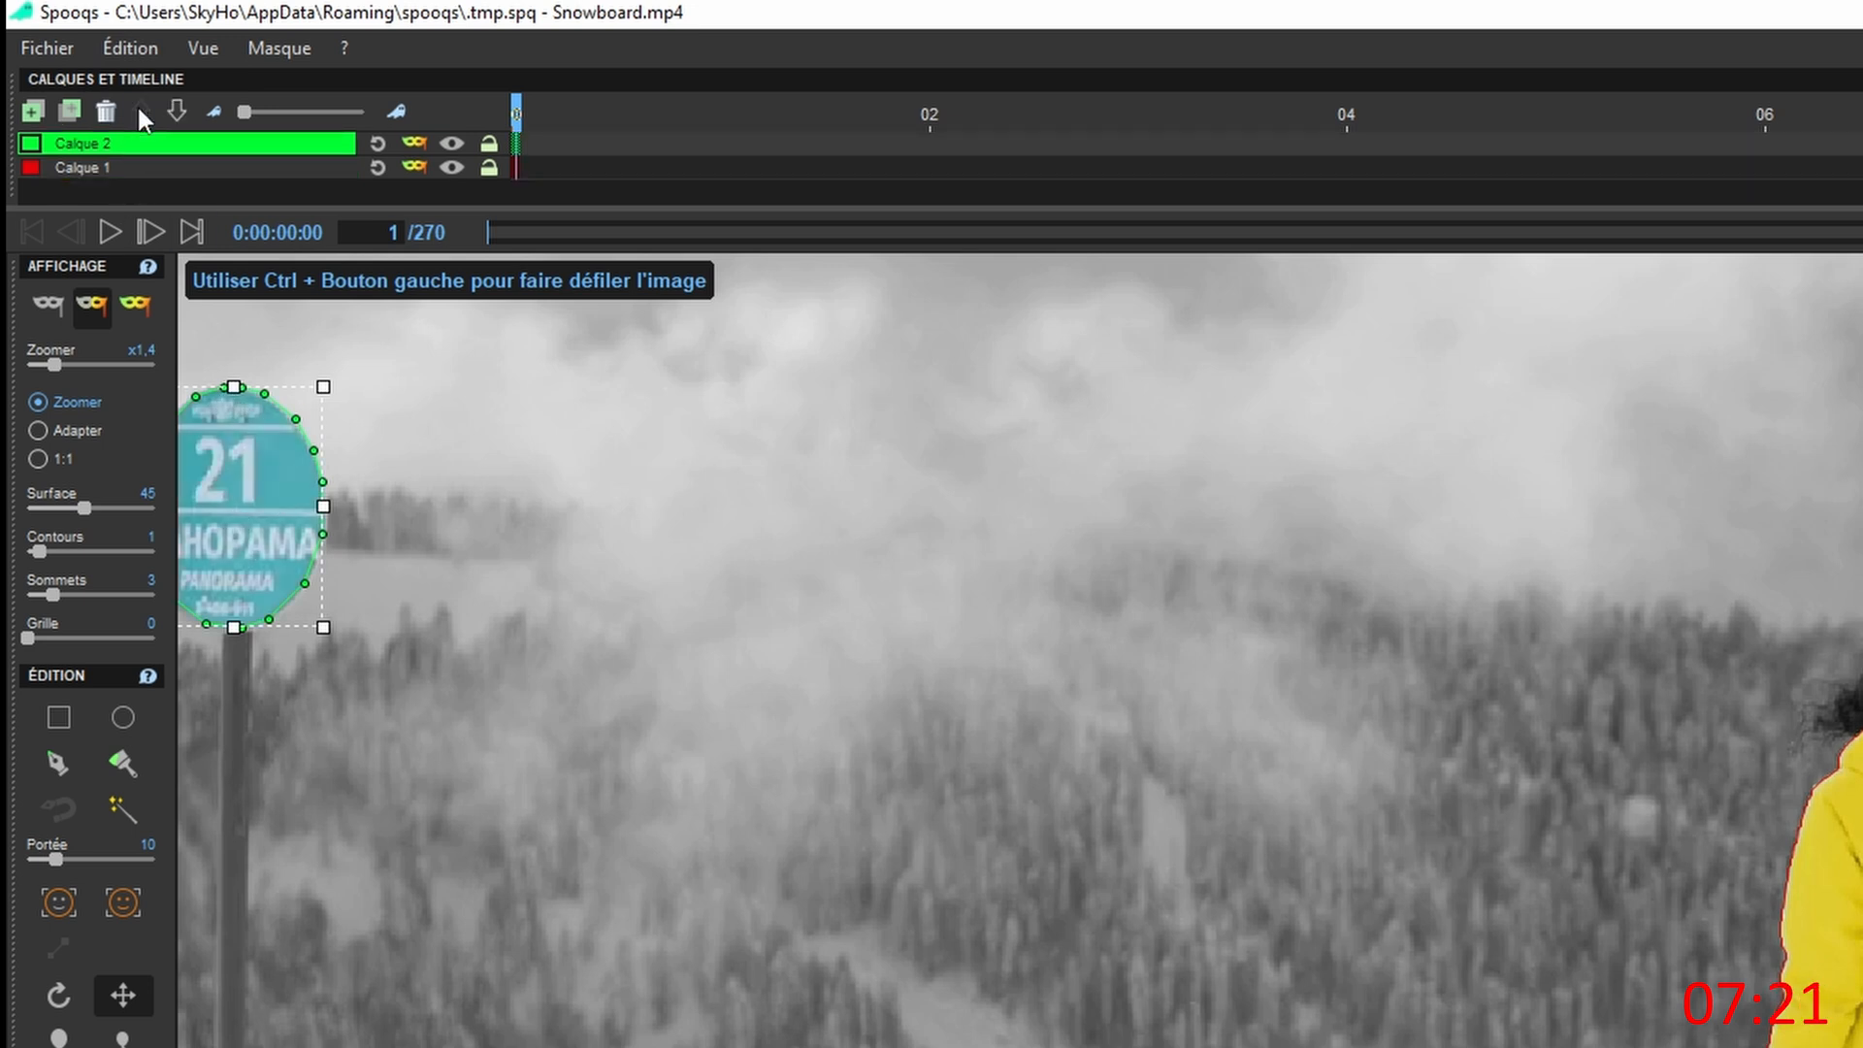
scroll(1416, 844, "down", 7)
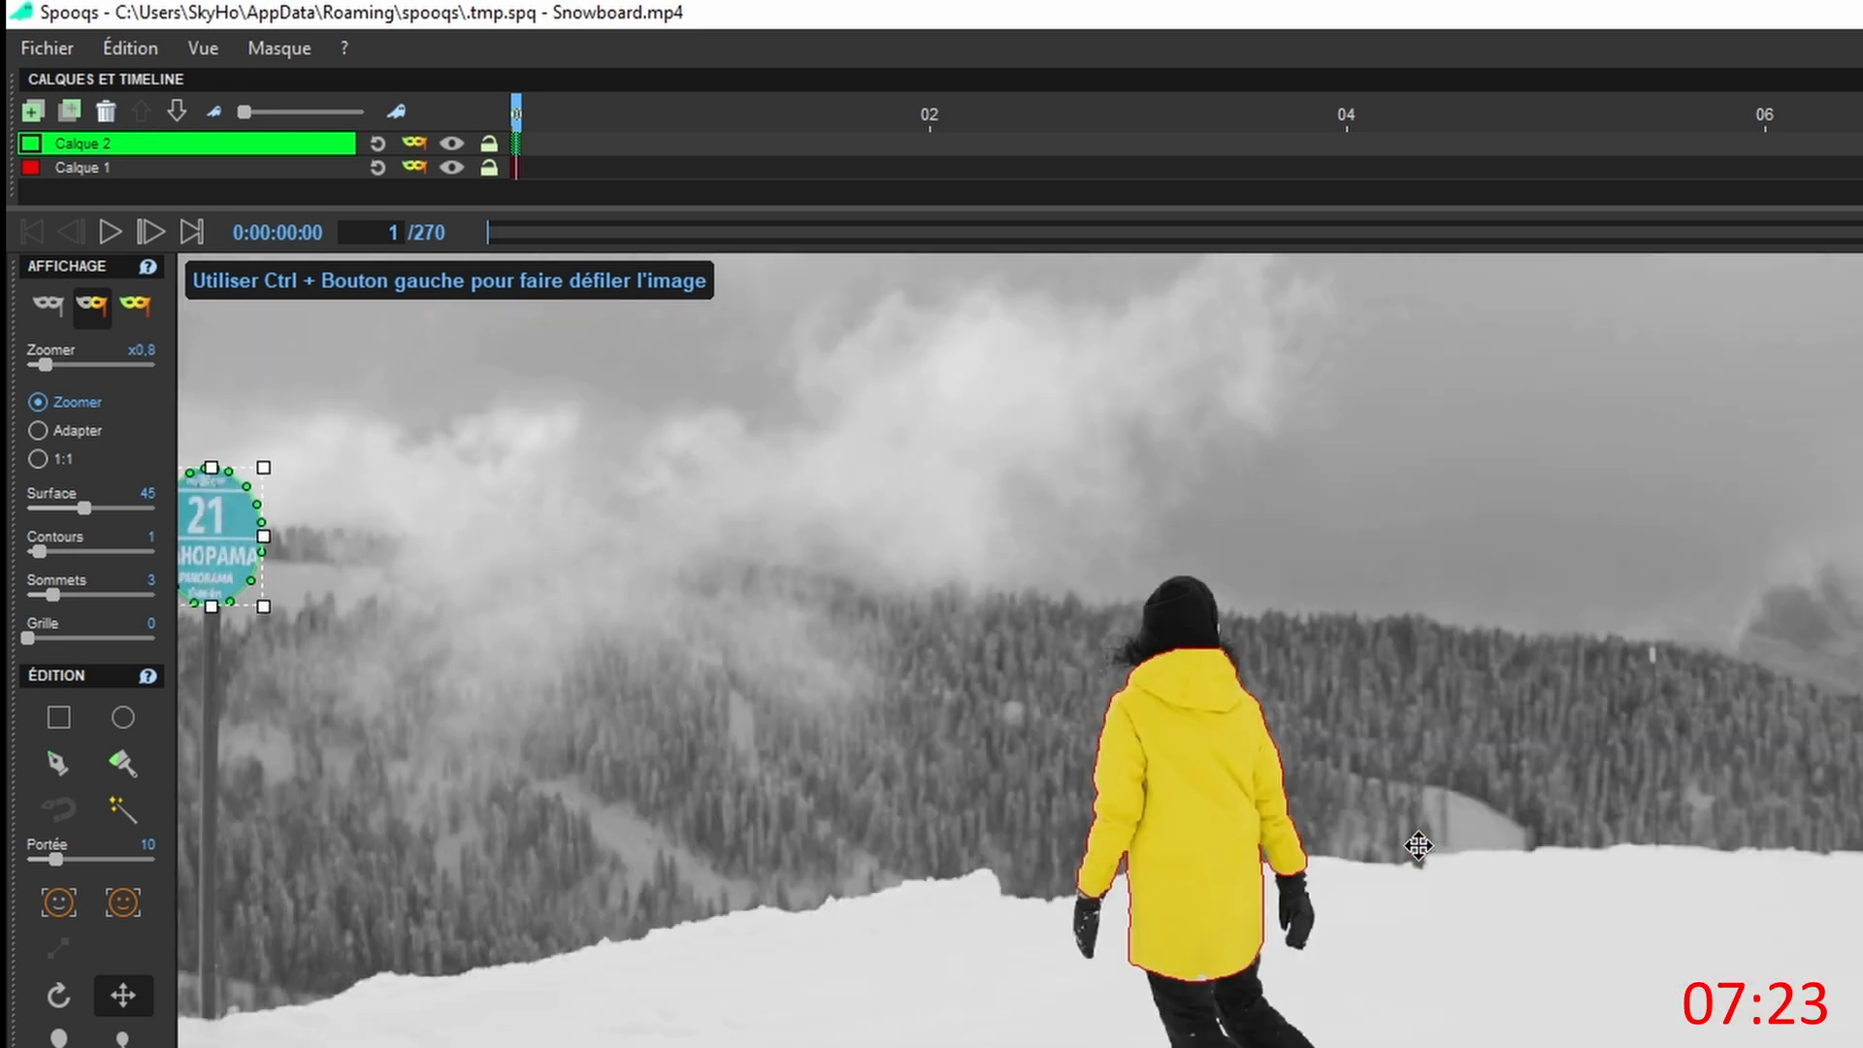
Preview the effects without mask outlines, and switch the display mode again
left_click(135, 306)
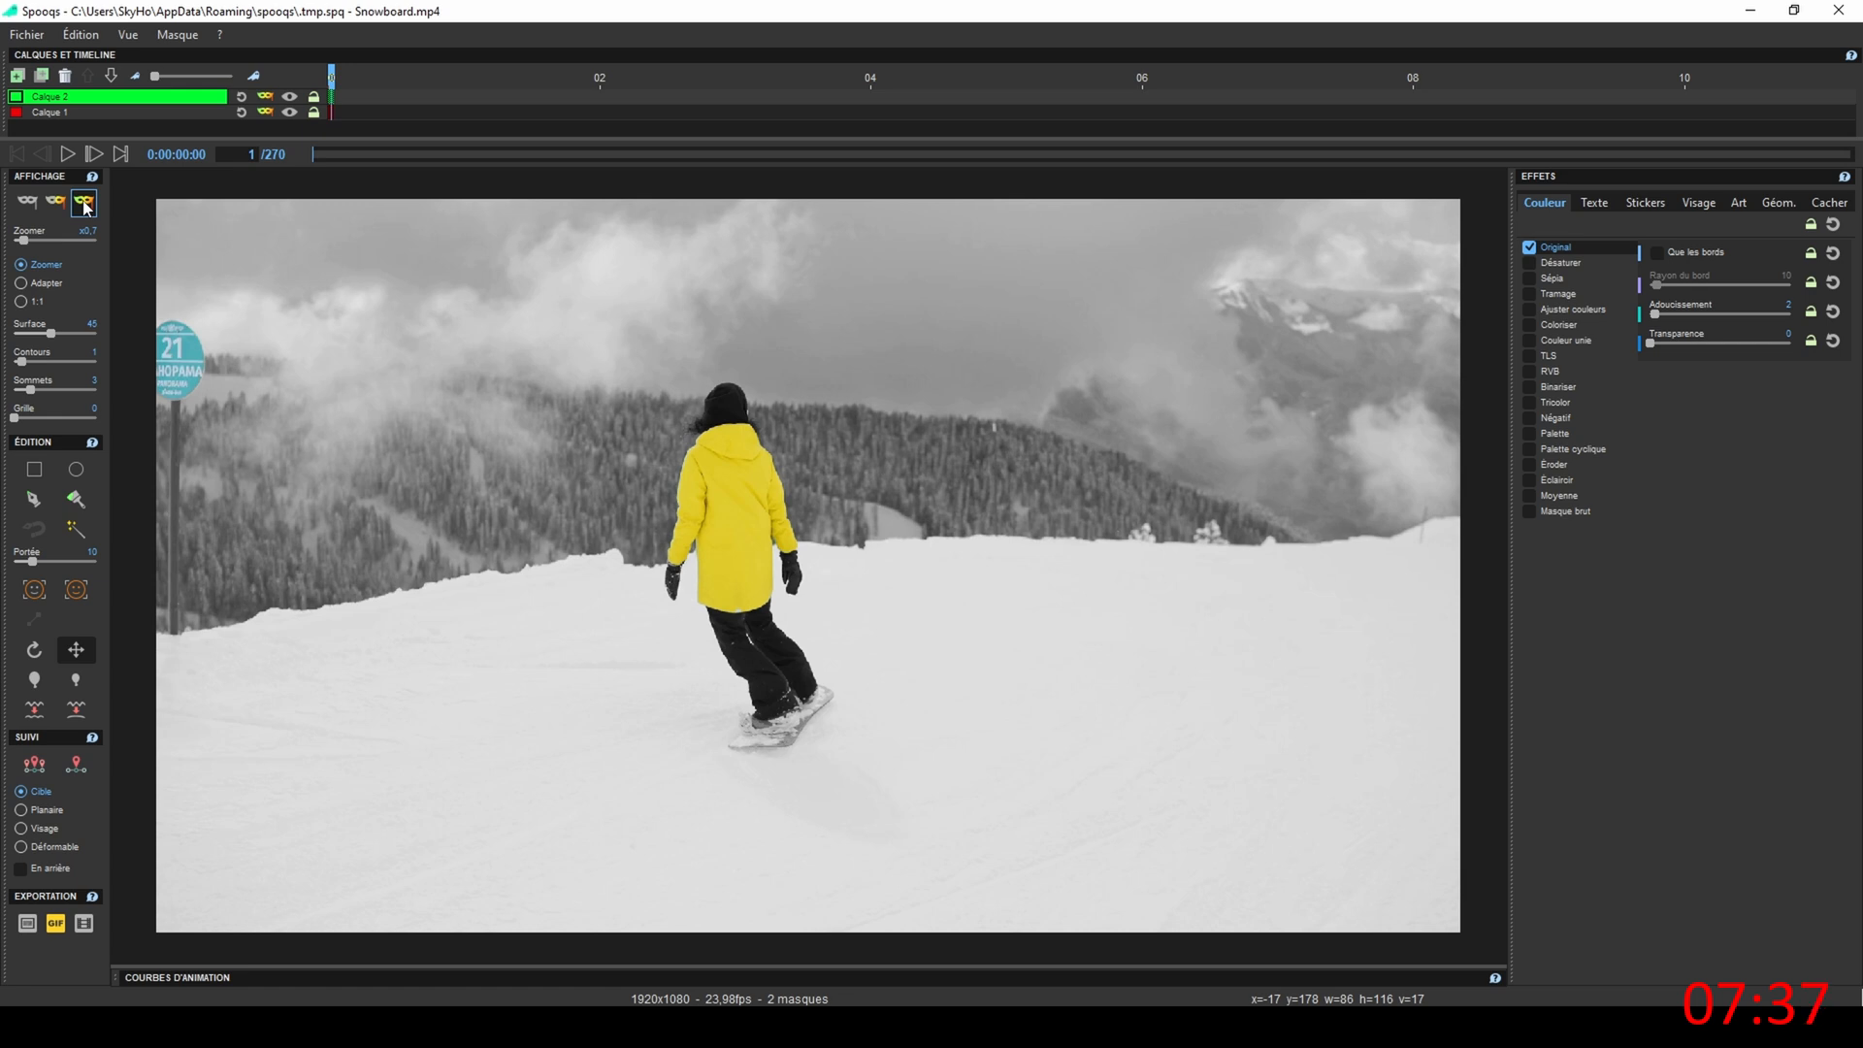
left_click(46, 283)
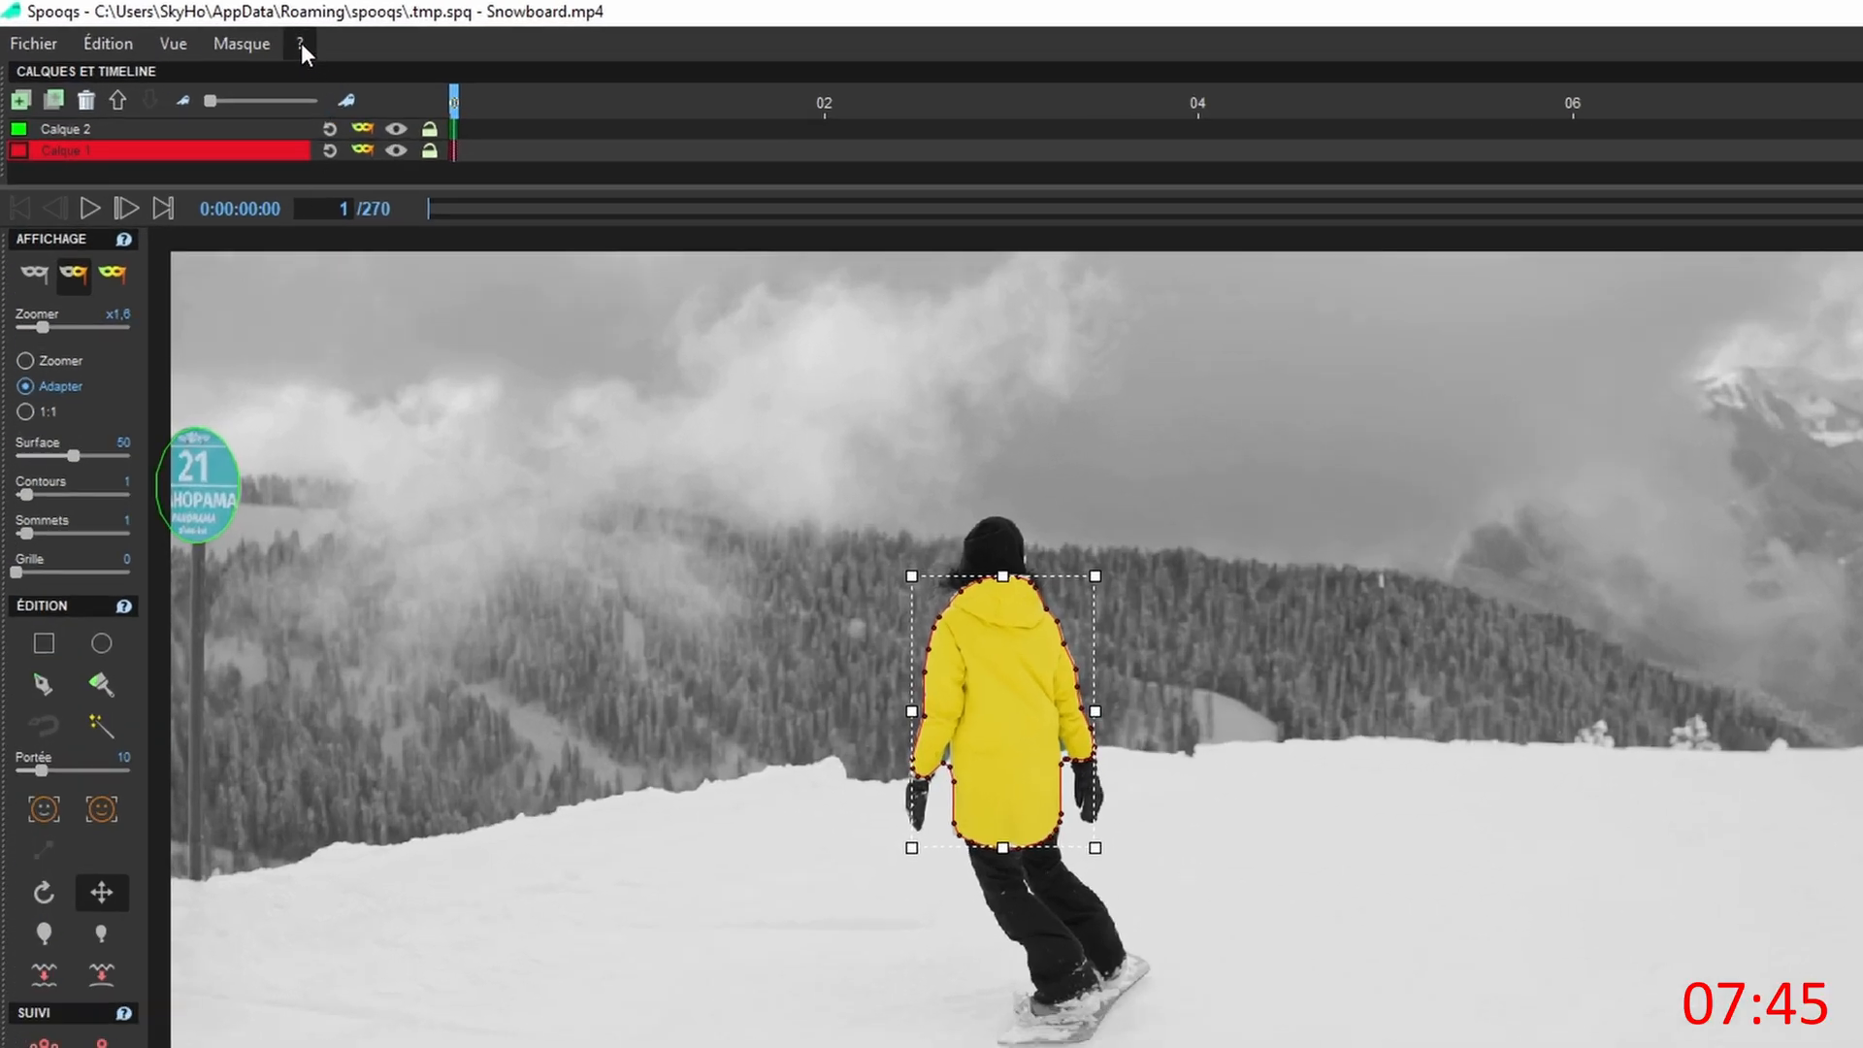
Browse the list of keyboard shortcuts (Raccourcis) and close it
left_click(300, 42)
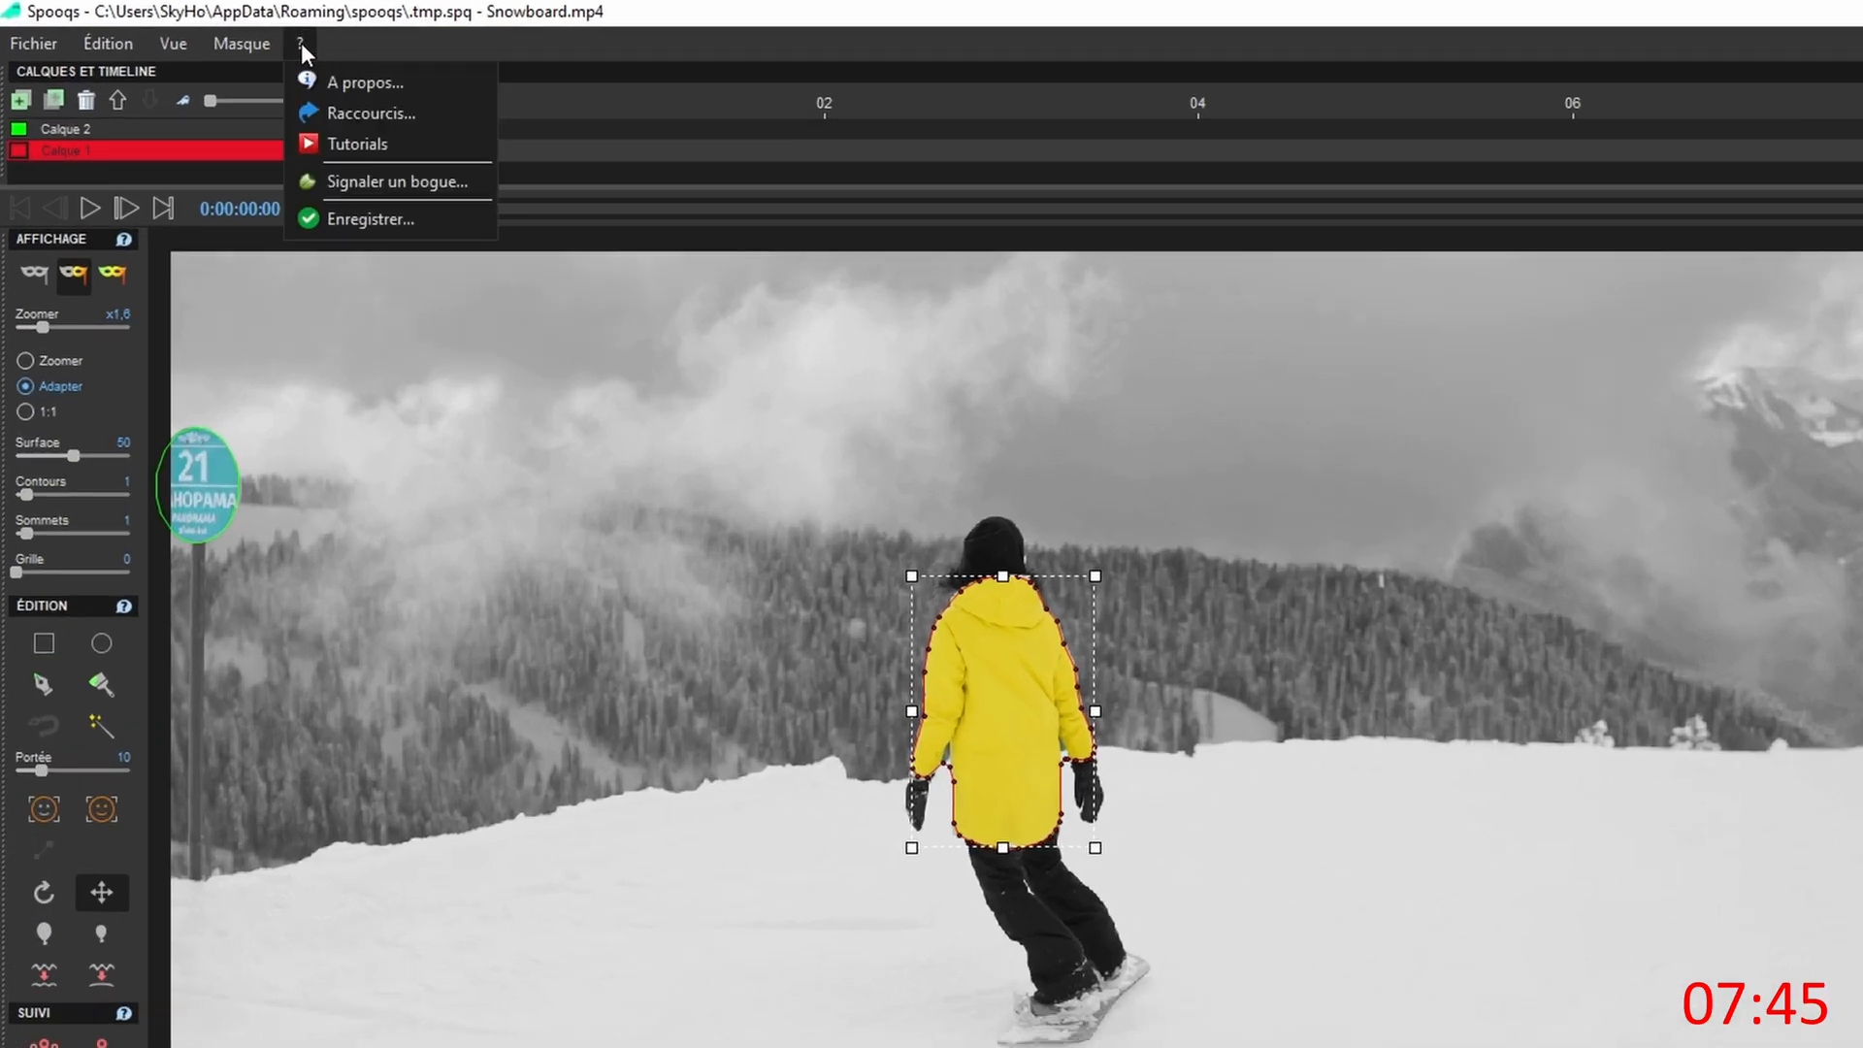
left_click(353, 116)
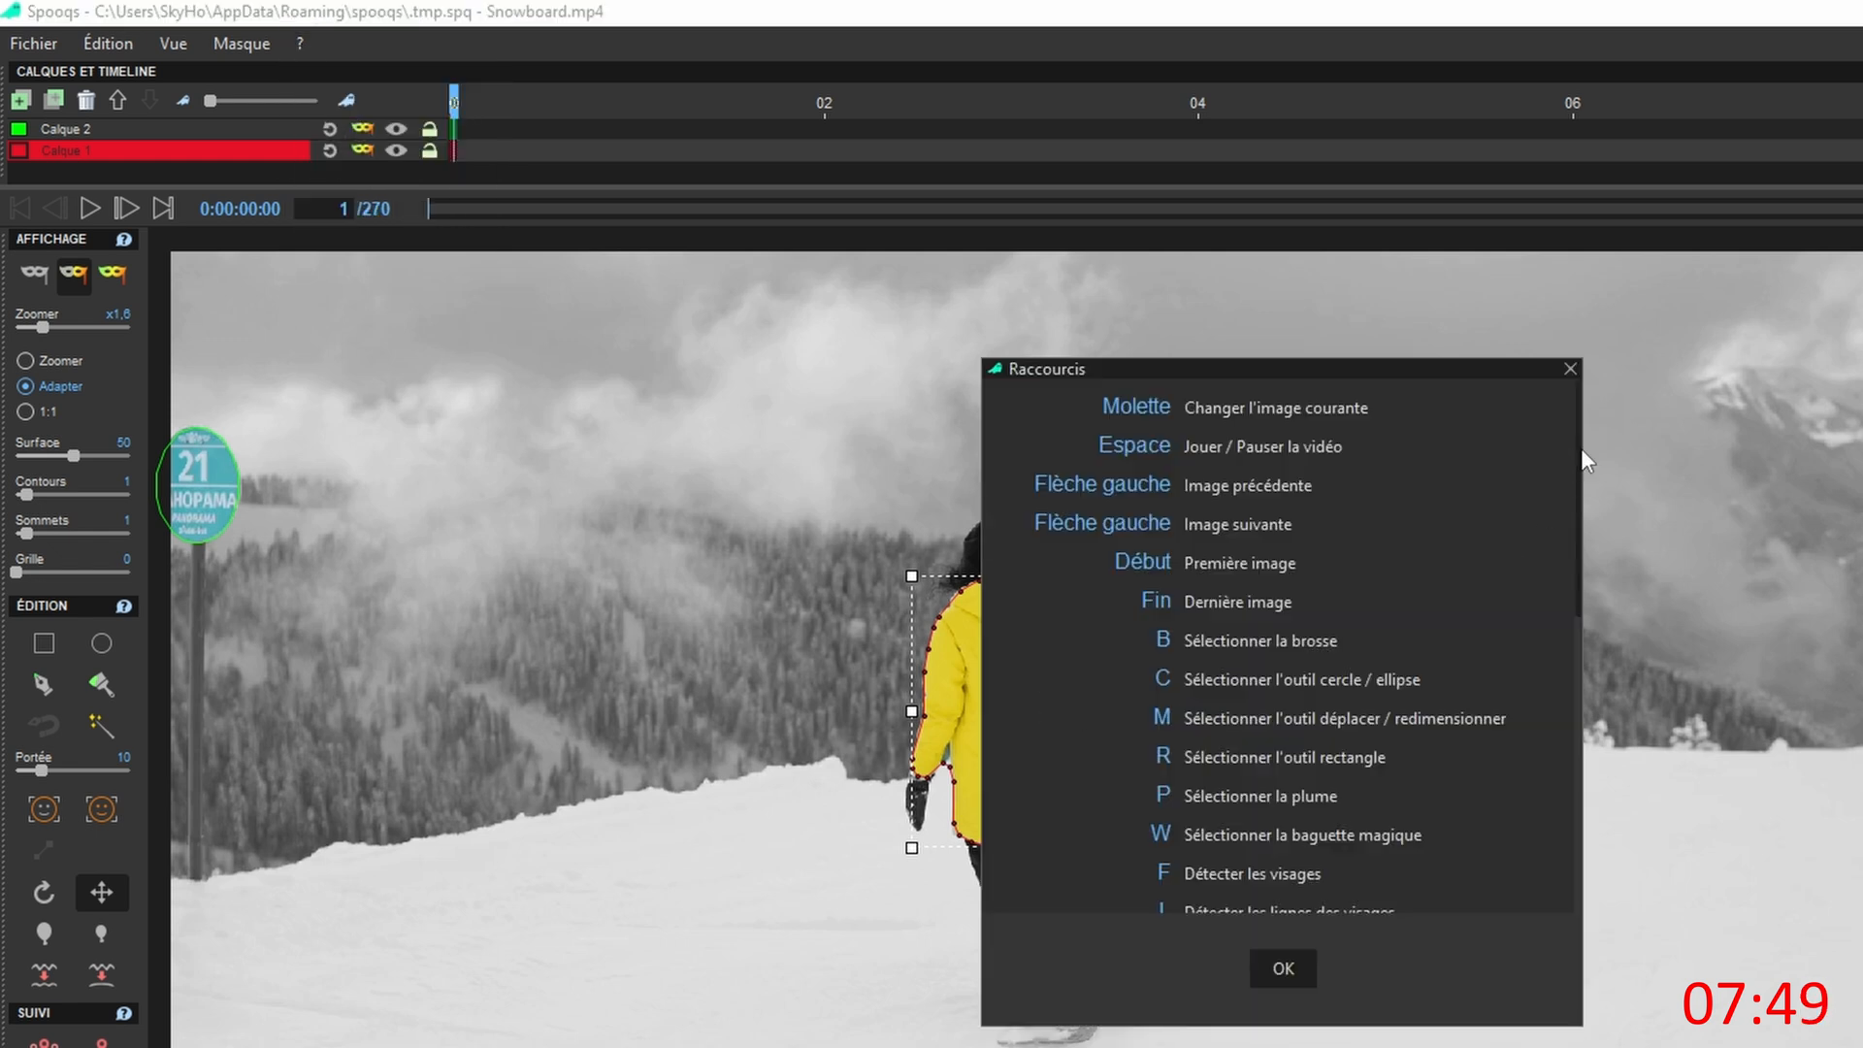
scroll(1580, 456, "down", 3)
left_click_drag(1572, 531, 1576, 433)
left_click(1570, 368)
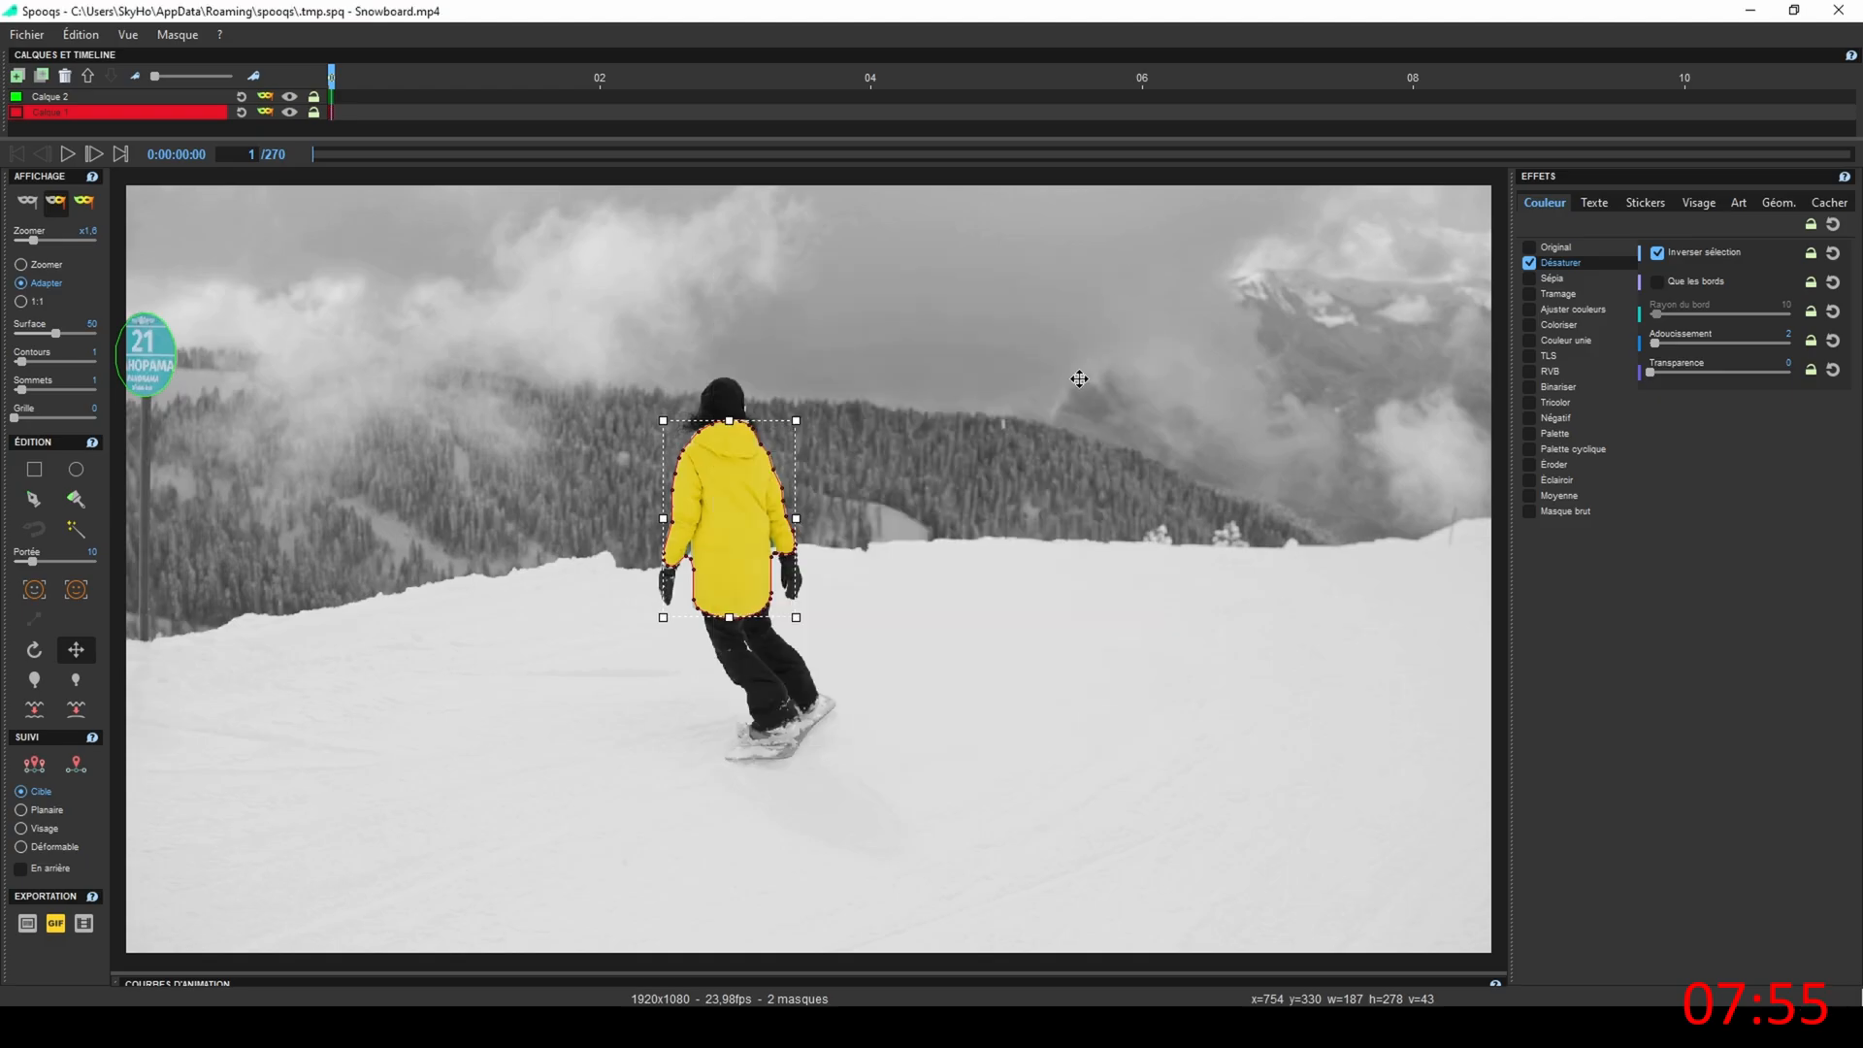
Select Calque 2, the layer above Calque 1
key("Up")
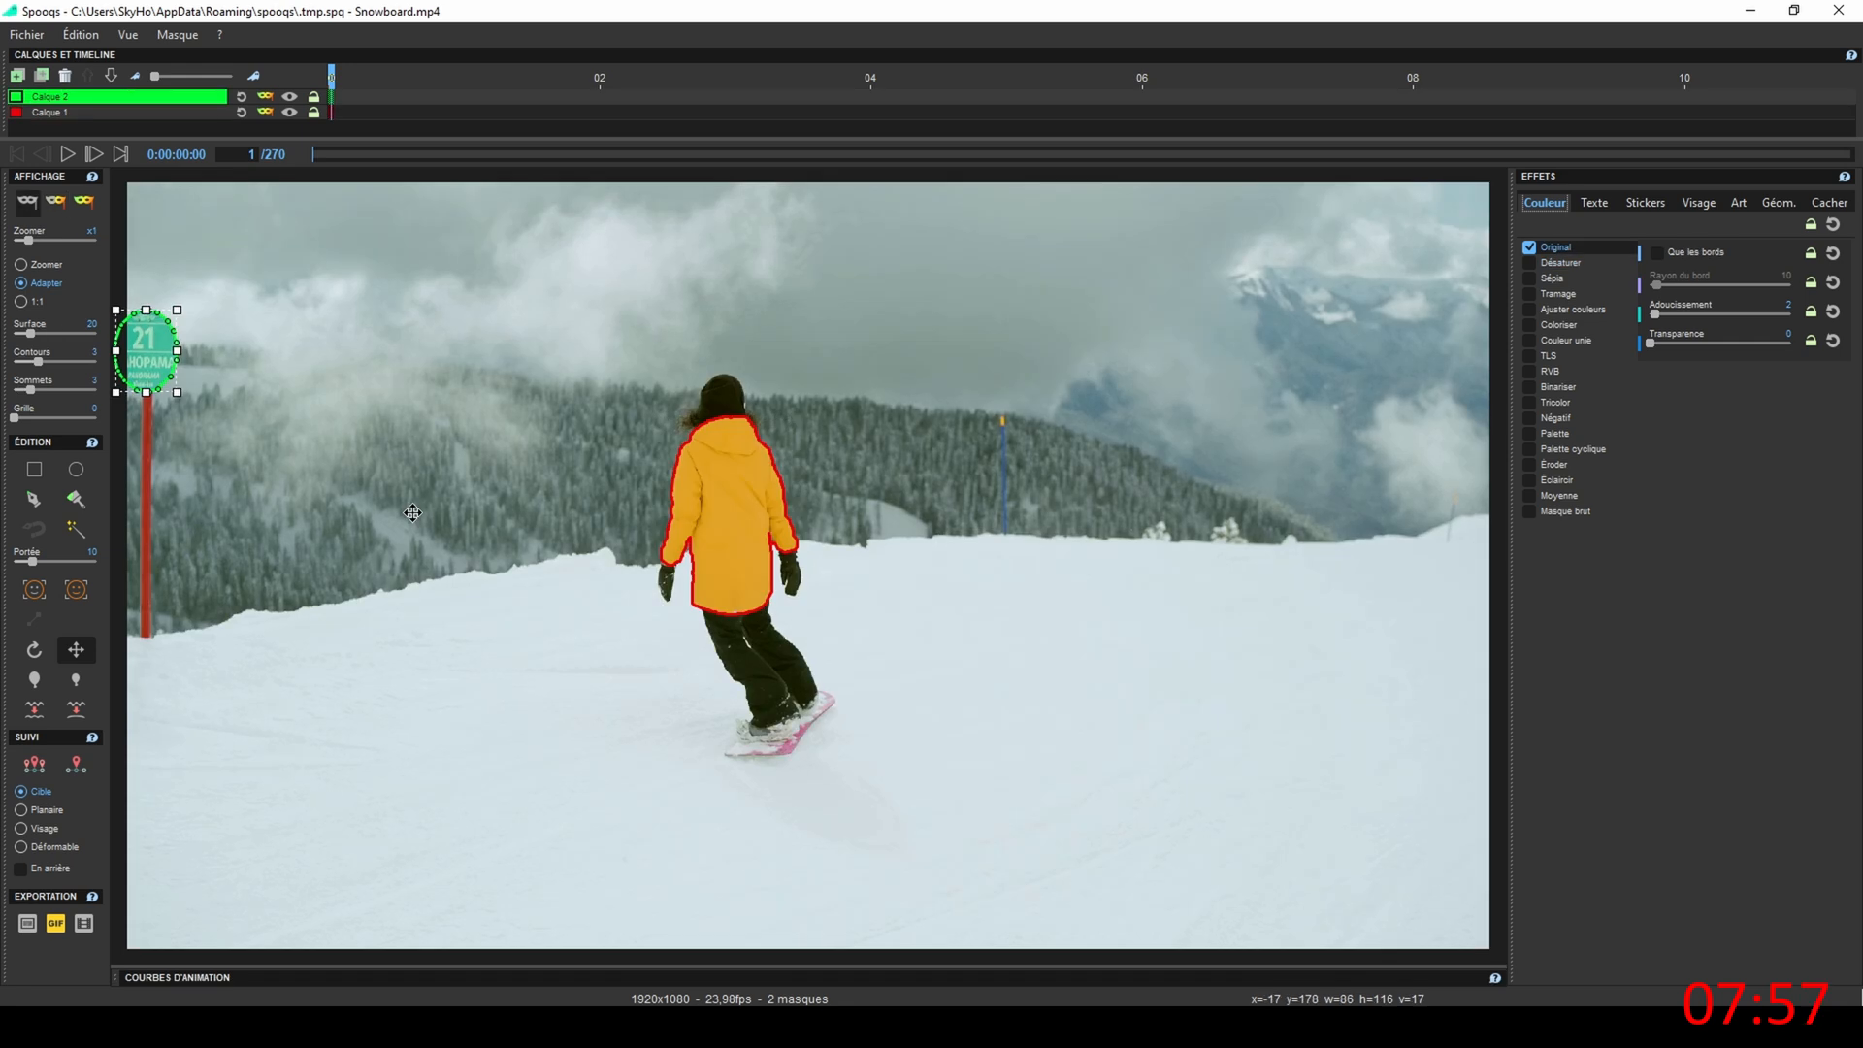